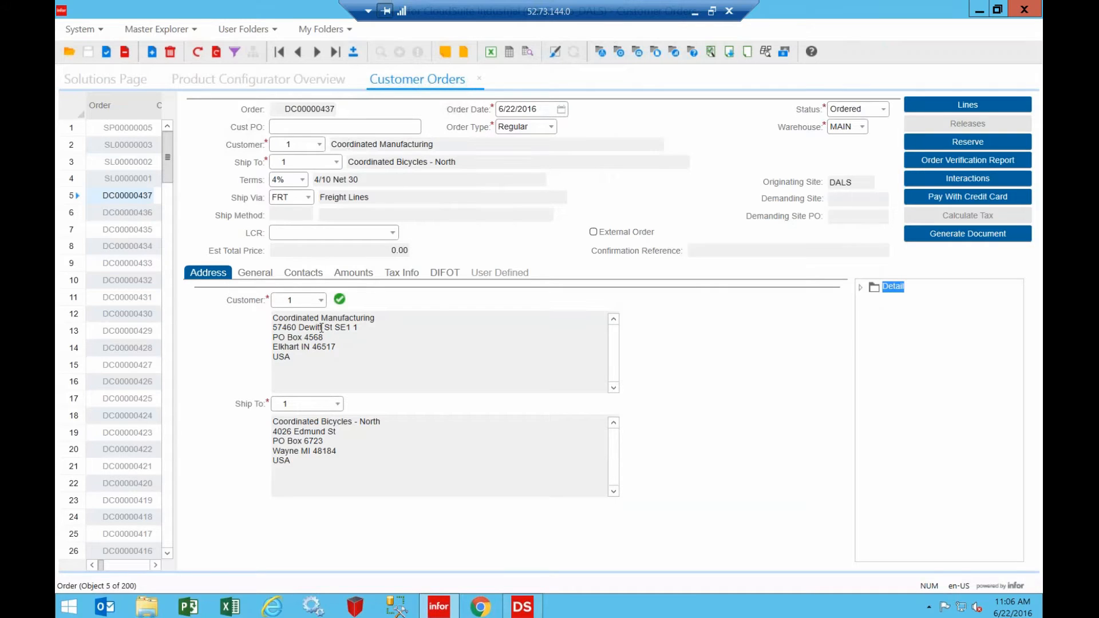
Step: Add a line for the item Forklift, quantity 1.00, to the Coordinated Manufacturing customer order and save it
click(959, 107)
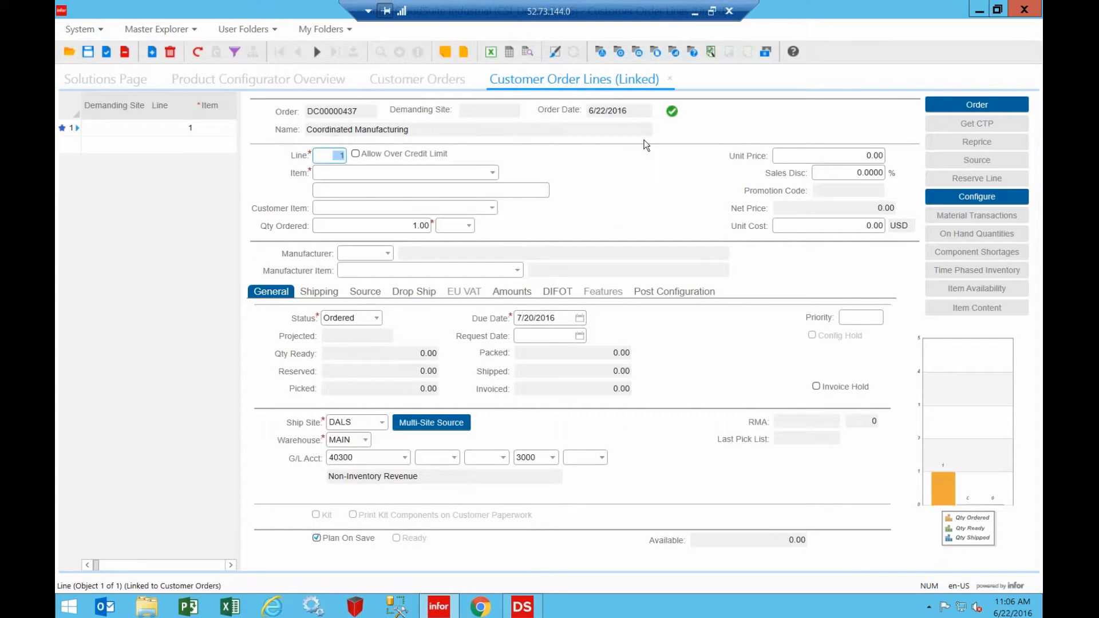
click(395, 175)
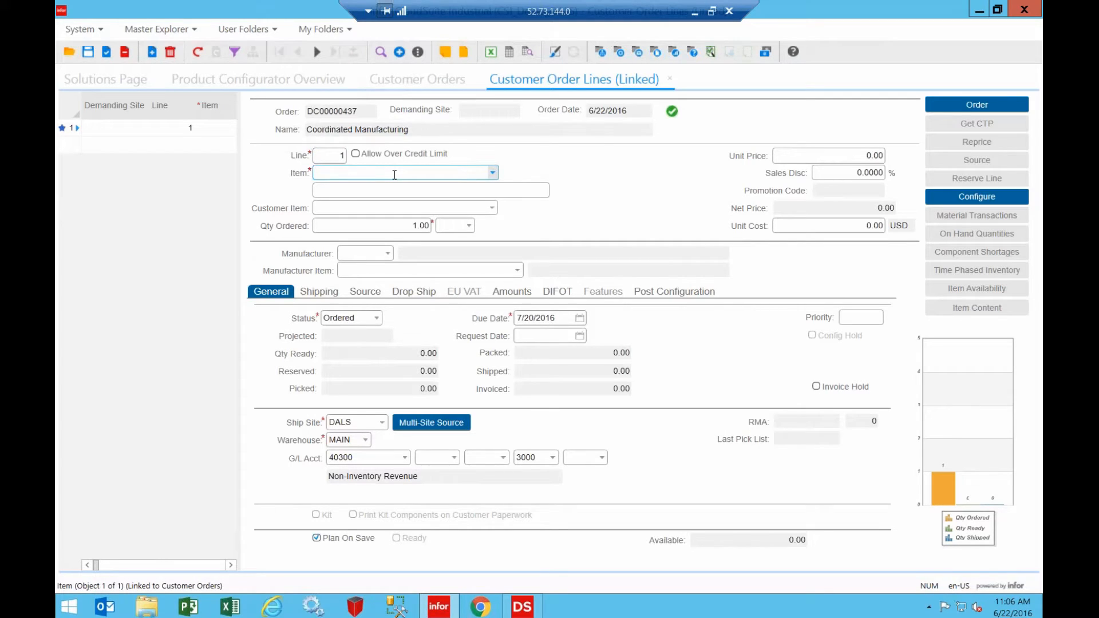
text(forklift)
key(Tab)
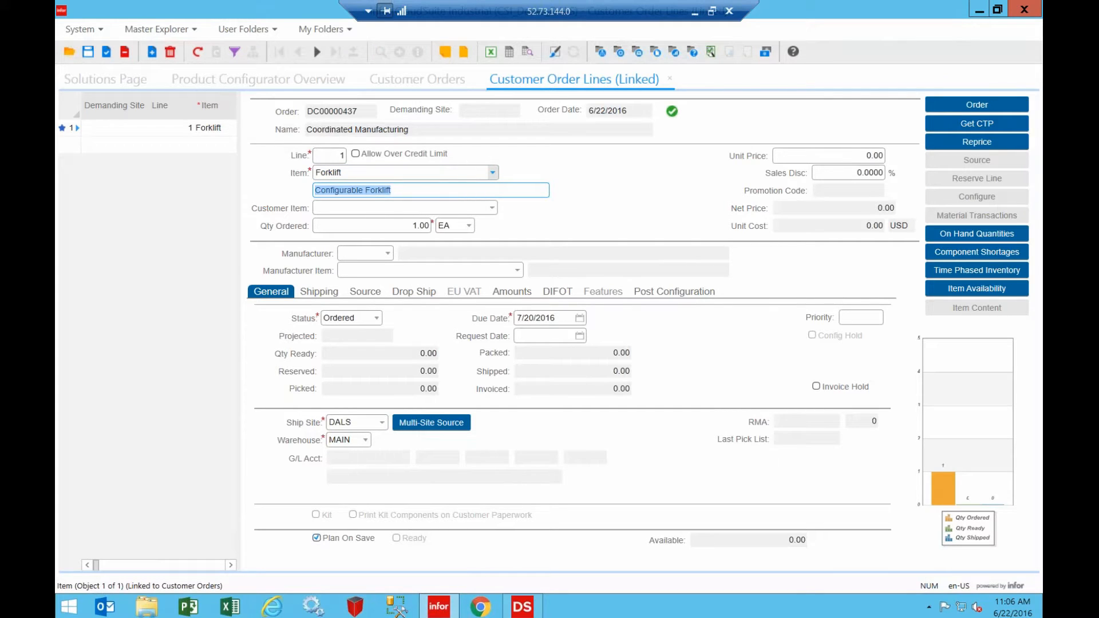
key(ctrl+s)
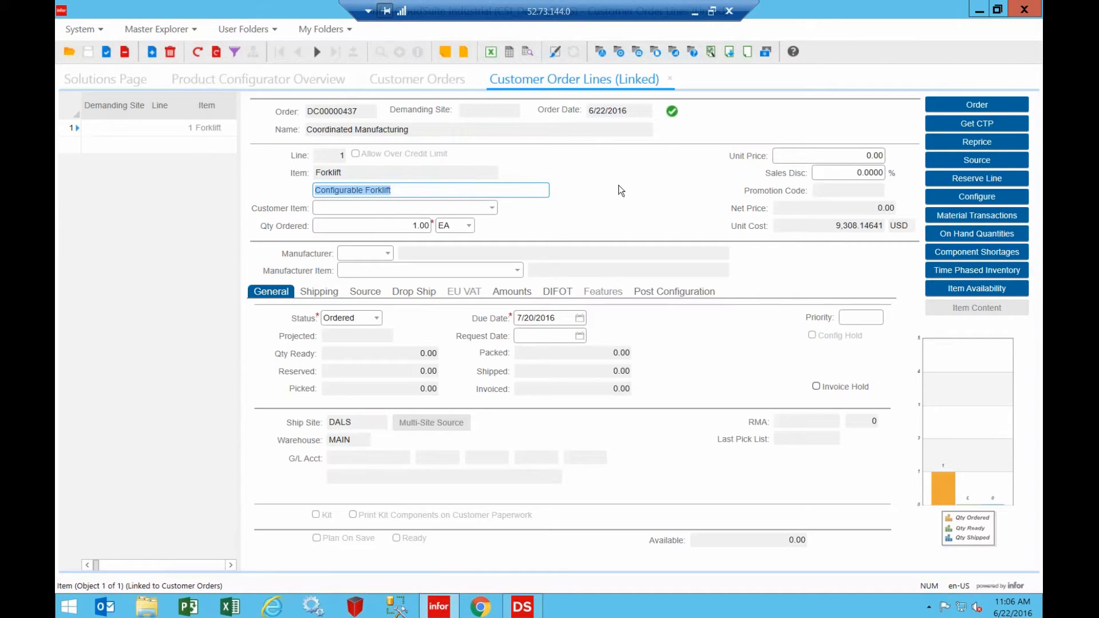
Step: Check the Forklift line's unit price and source details, and launch the configuration of the line's item
click(841, 156)
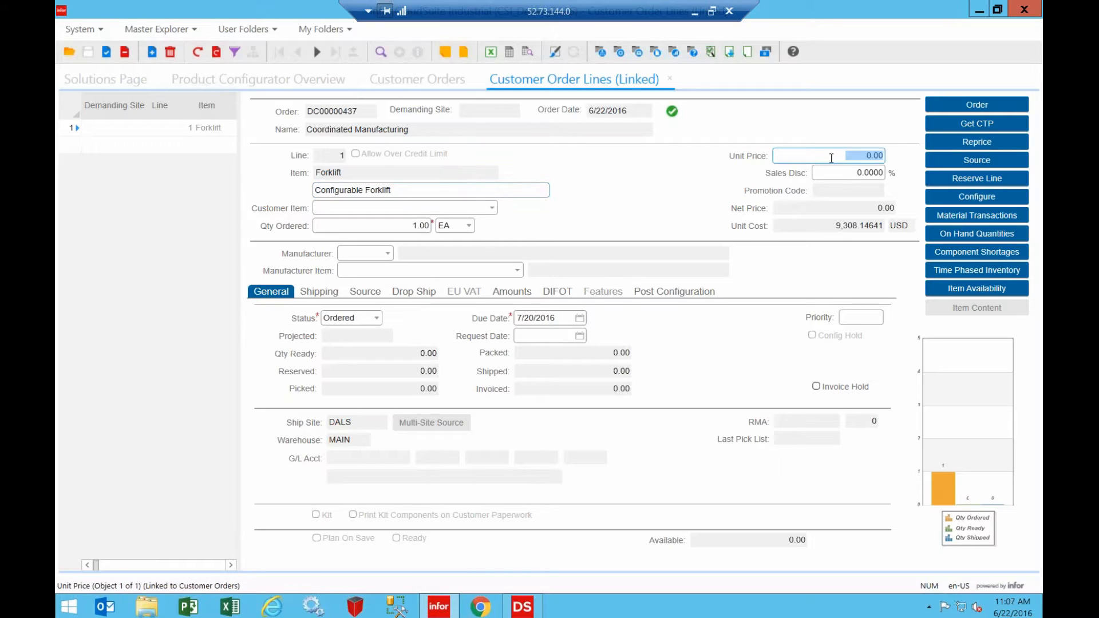
click(833, 157)
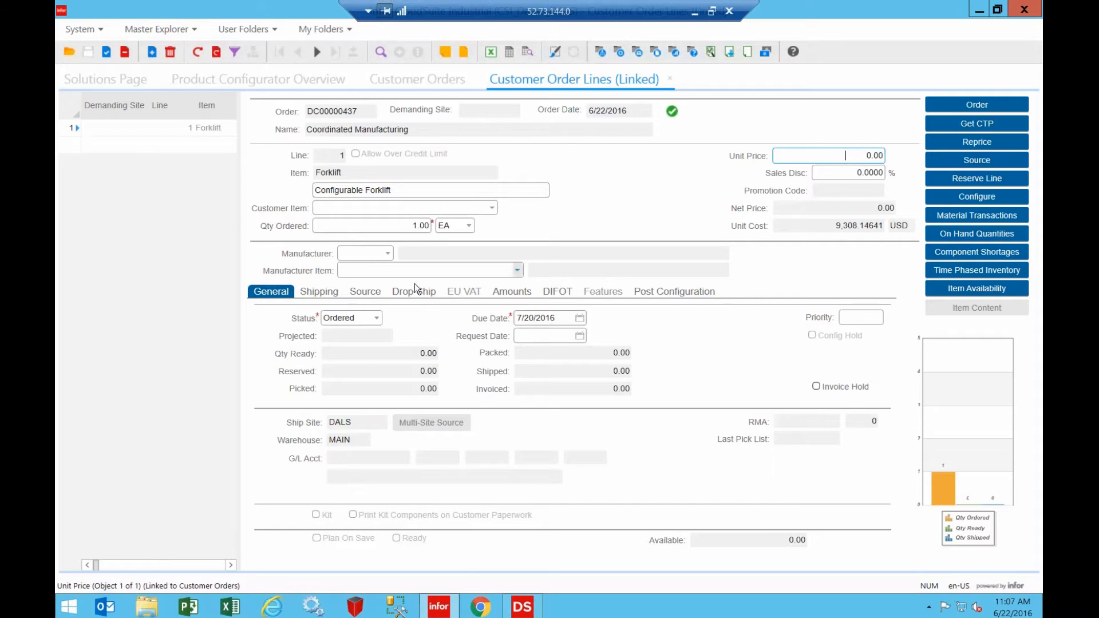
click(365, 292)
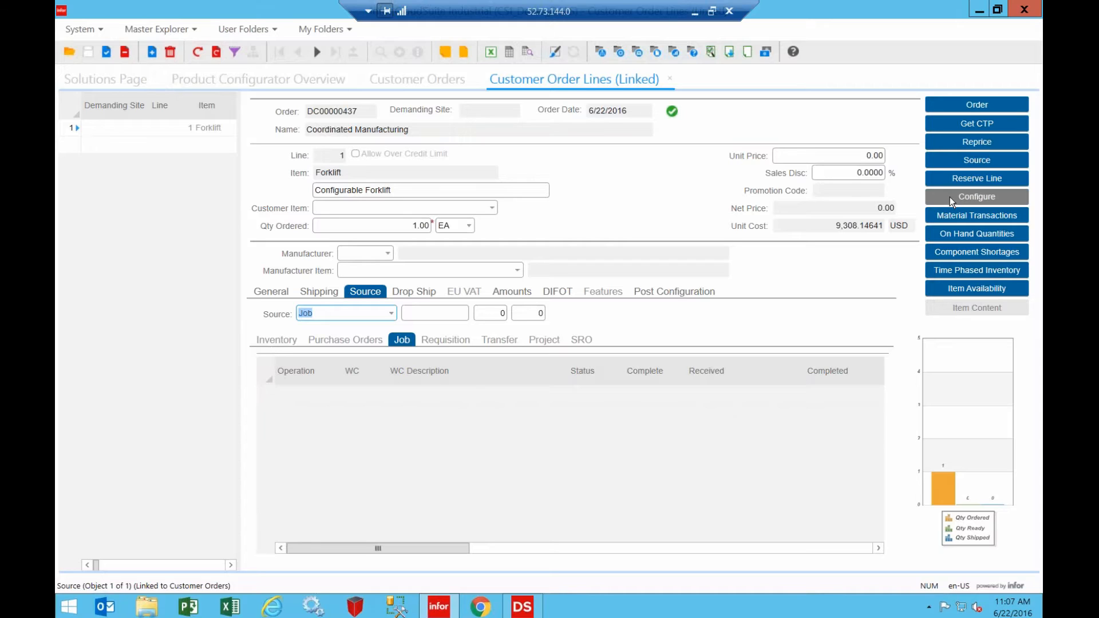
click(952, 201)
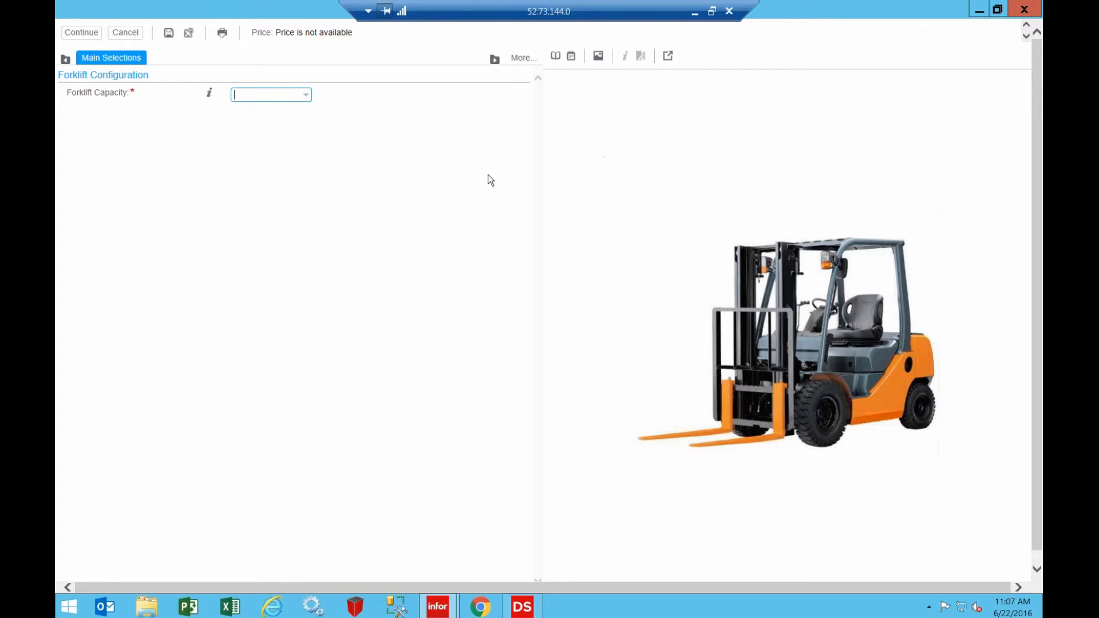
Step: Try forklift capacities of 2000 lbs, 3000 lbs and 5000 lbs to compare their prices and images
click(307, 96)
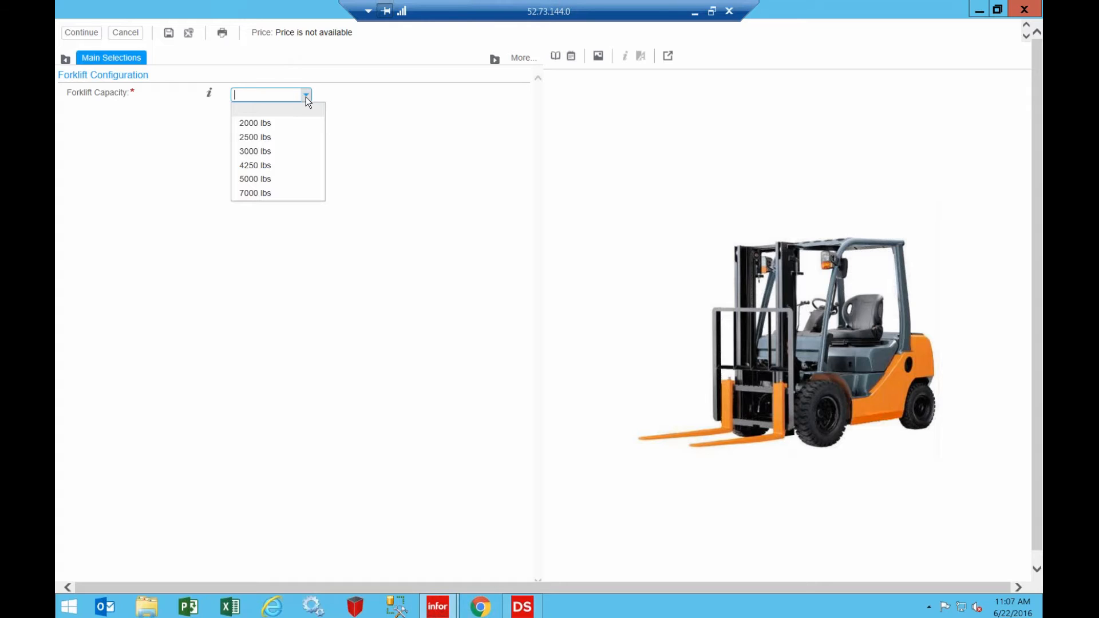
click(272, 123)
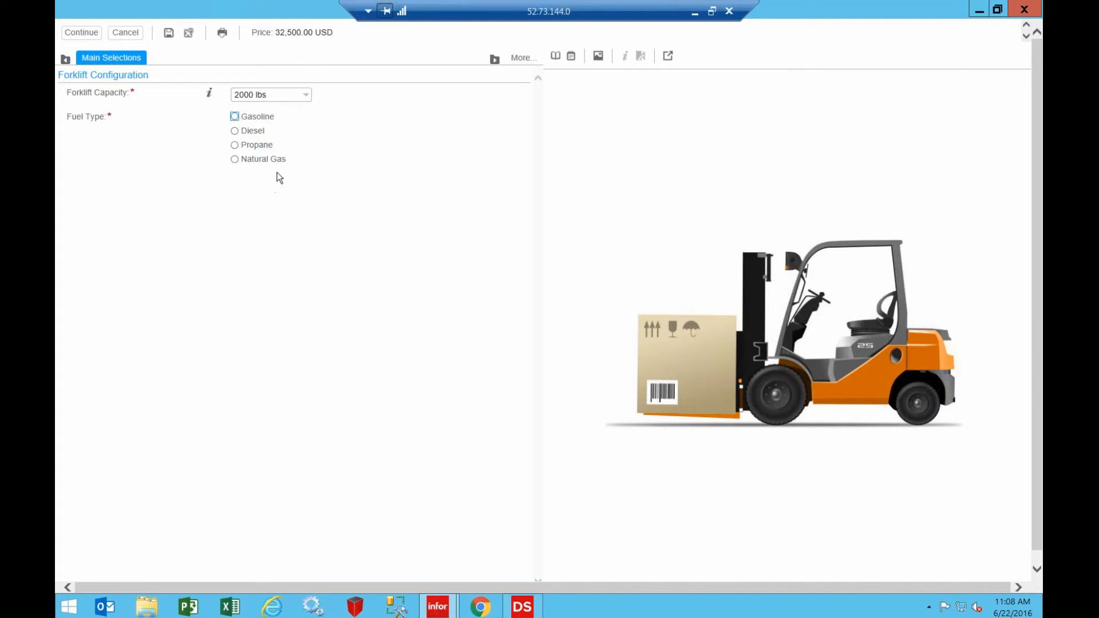
click(307, 95)
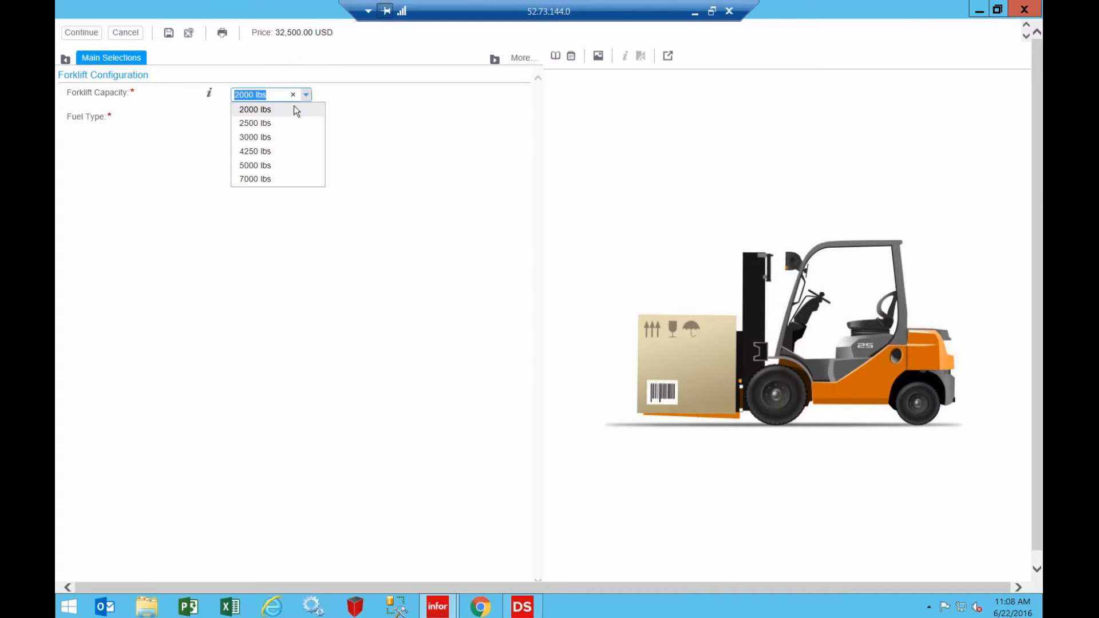
click(256, 138)
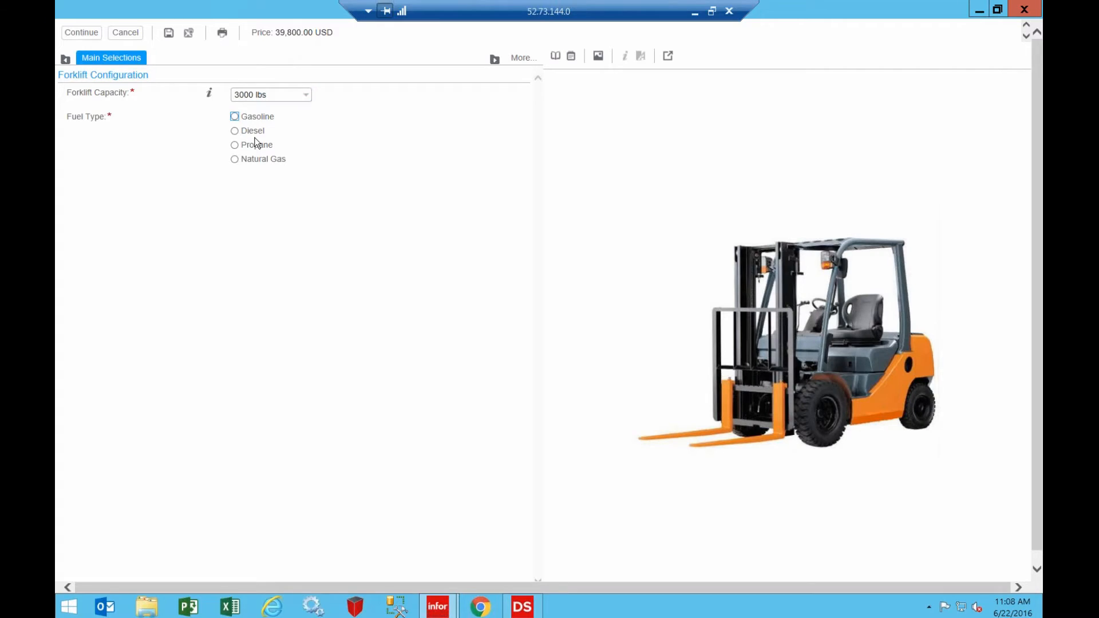
click(307, 95)
click(260, 165)
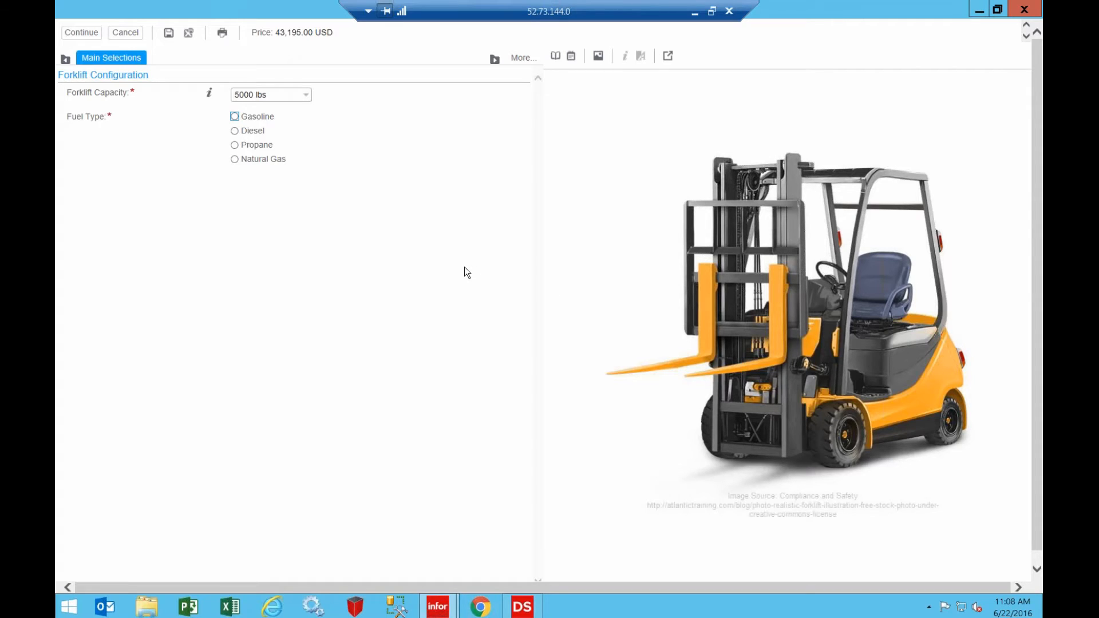
Step: Set the forklift capacity to 7000 lbs, and choose Gasoline as fuel type after trying Natural Gas
click(306, 95)
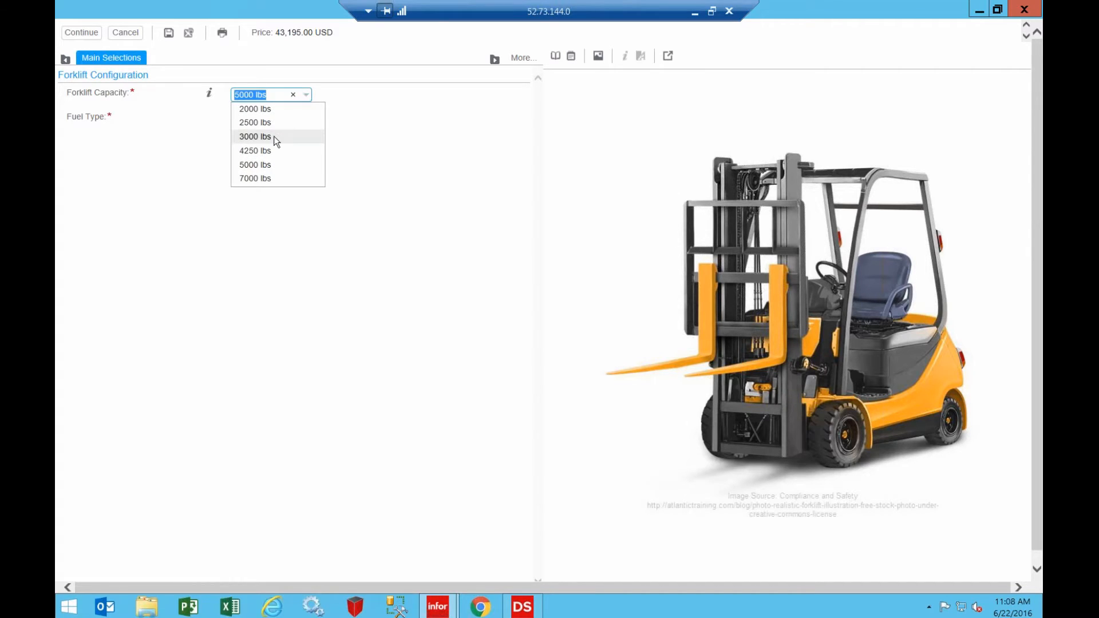
click(278, 178)
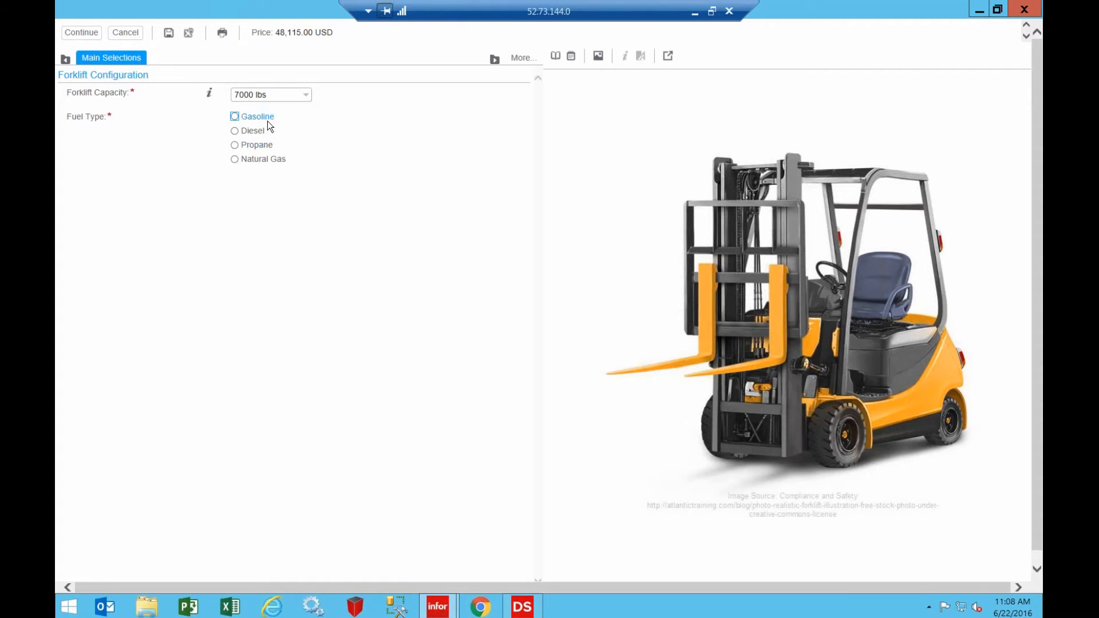
click(262, 160)
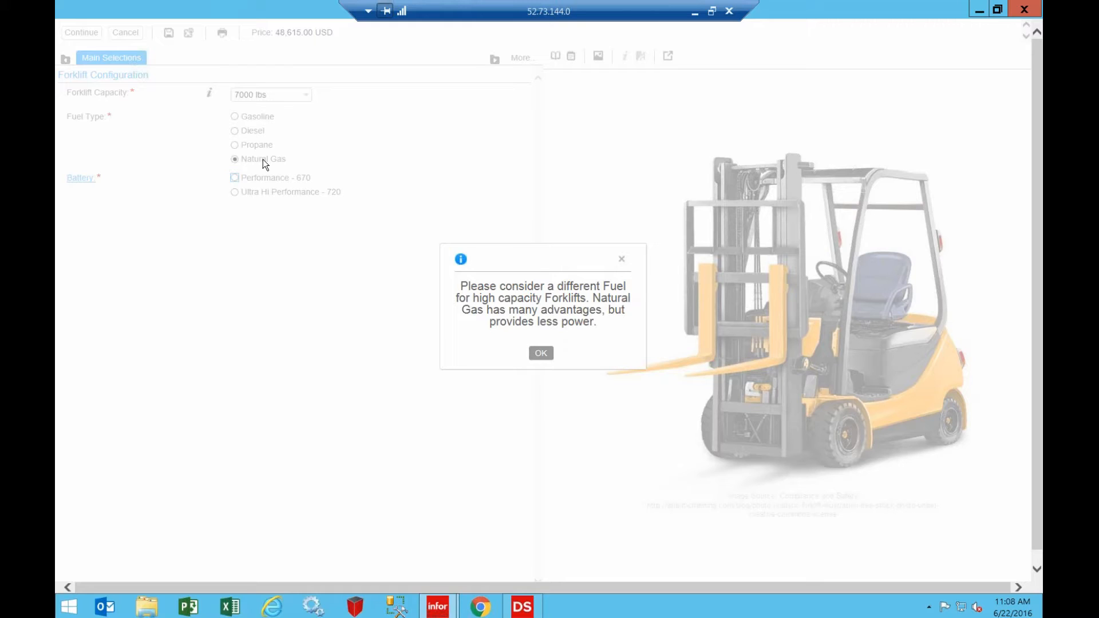
click(541, 354)
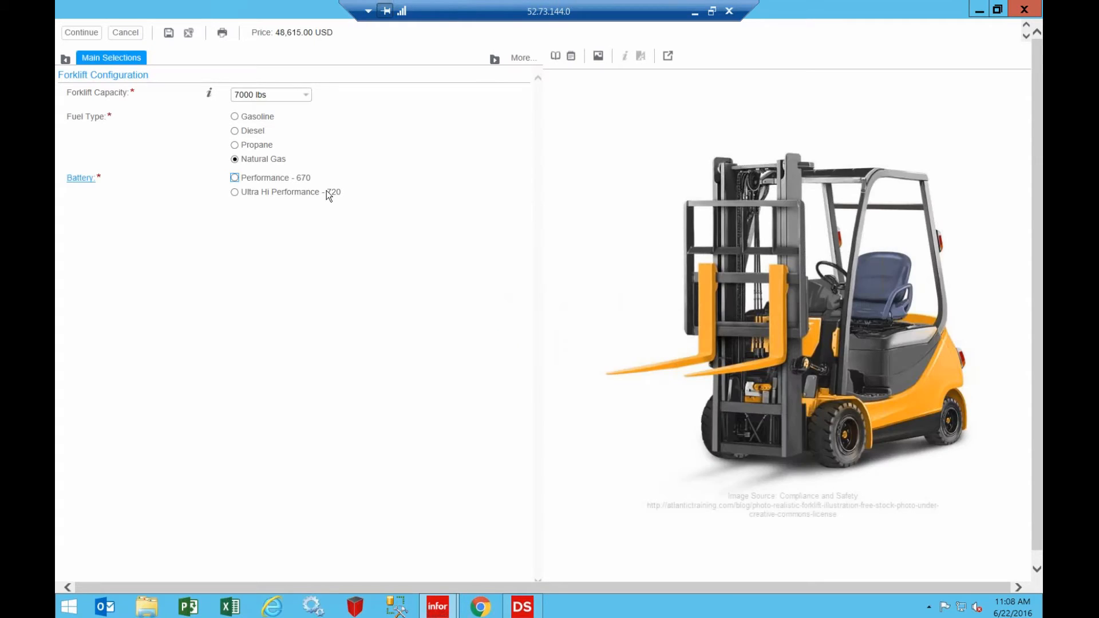
click(259, 118)
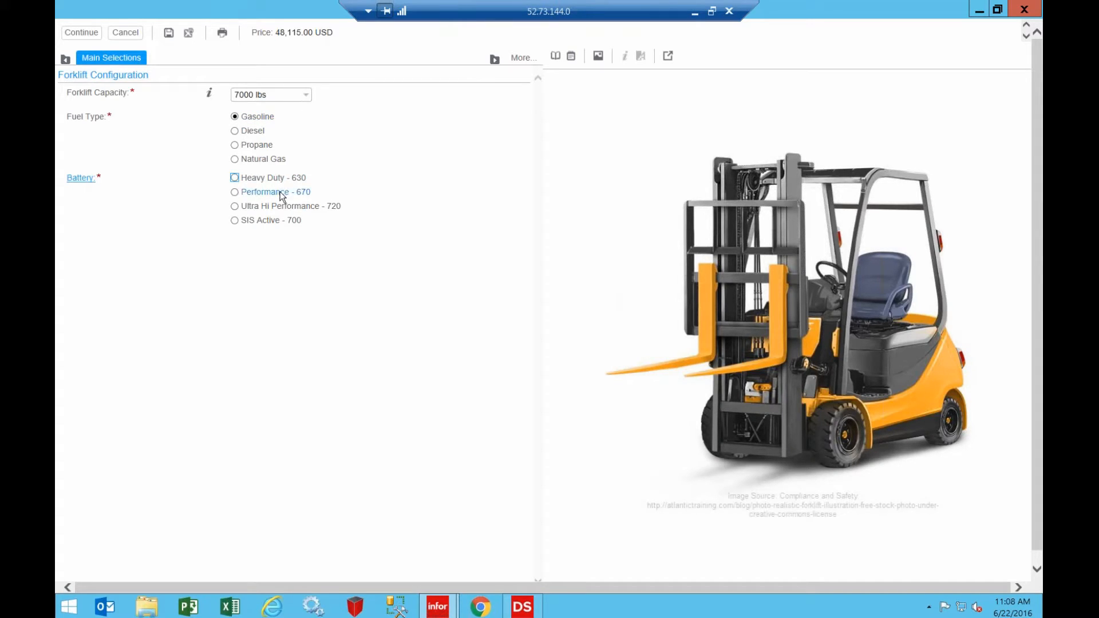
Step: Compare the batteries offered for Diesel and Propane, return to Gasoline, and select the SIS Active - 700 battery
mouse_move(77, 182)
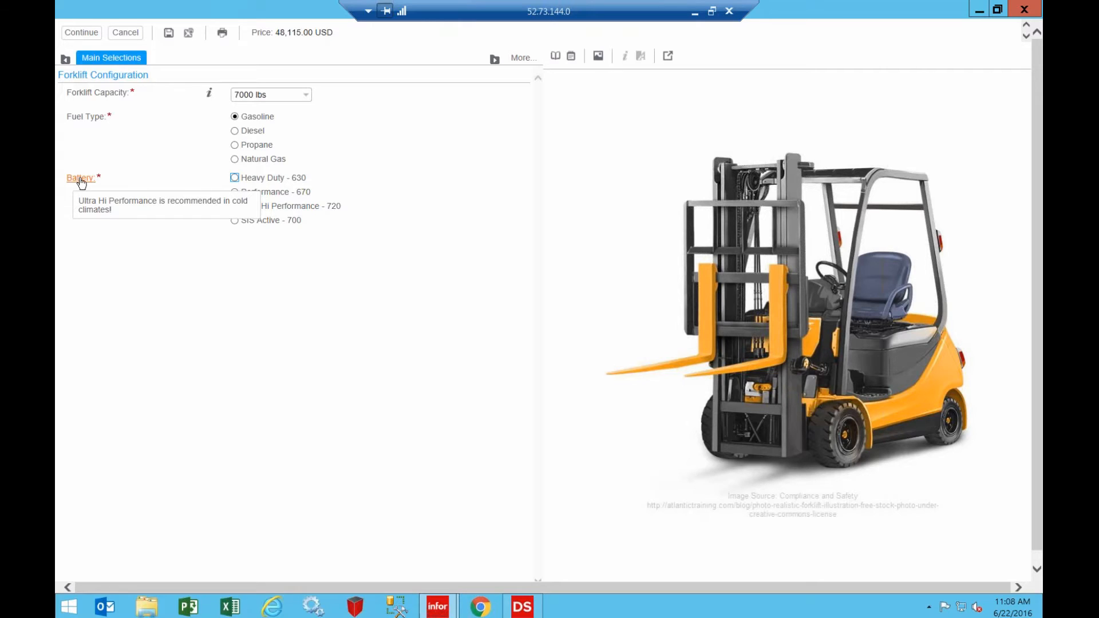
click(252, 135)
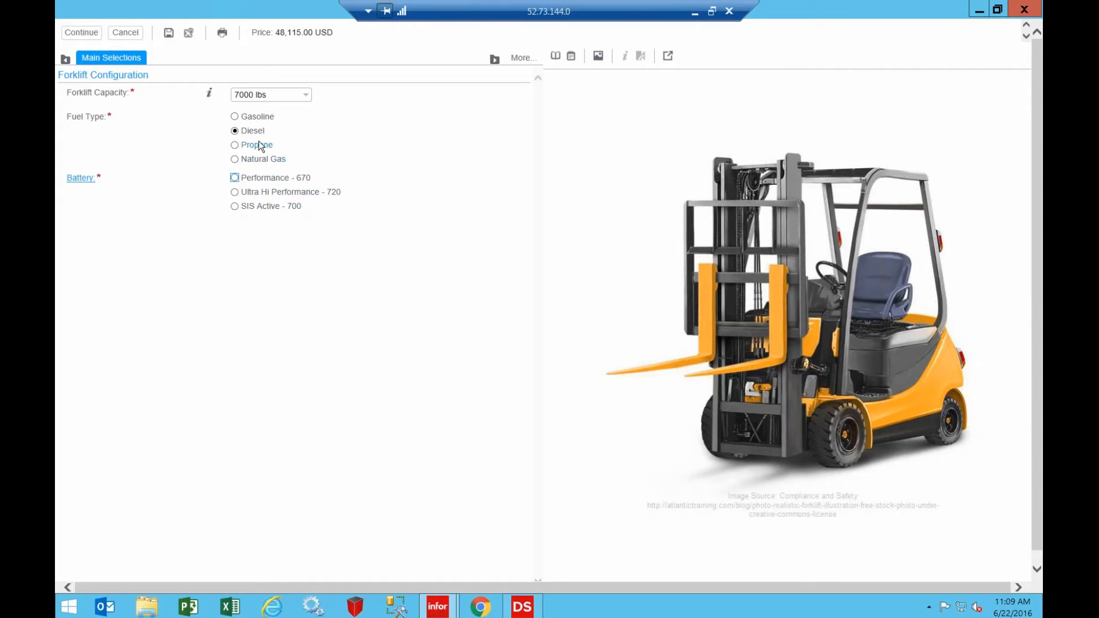
click(259, 148)
click(268, 116)
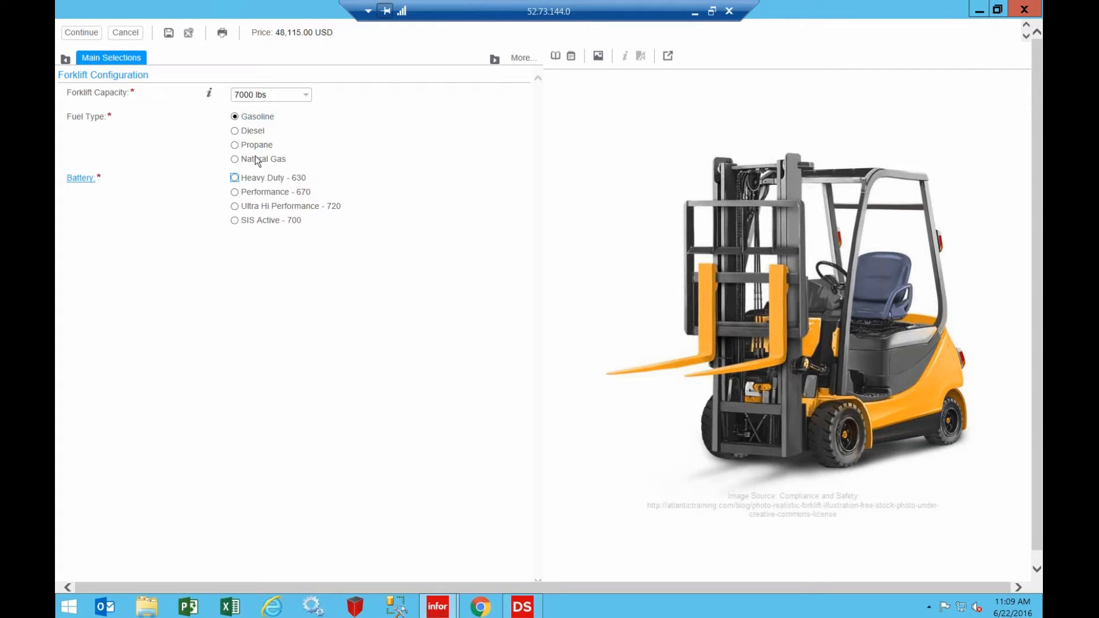
click(259, 221)
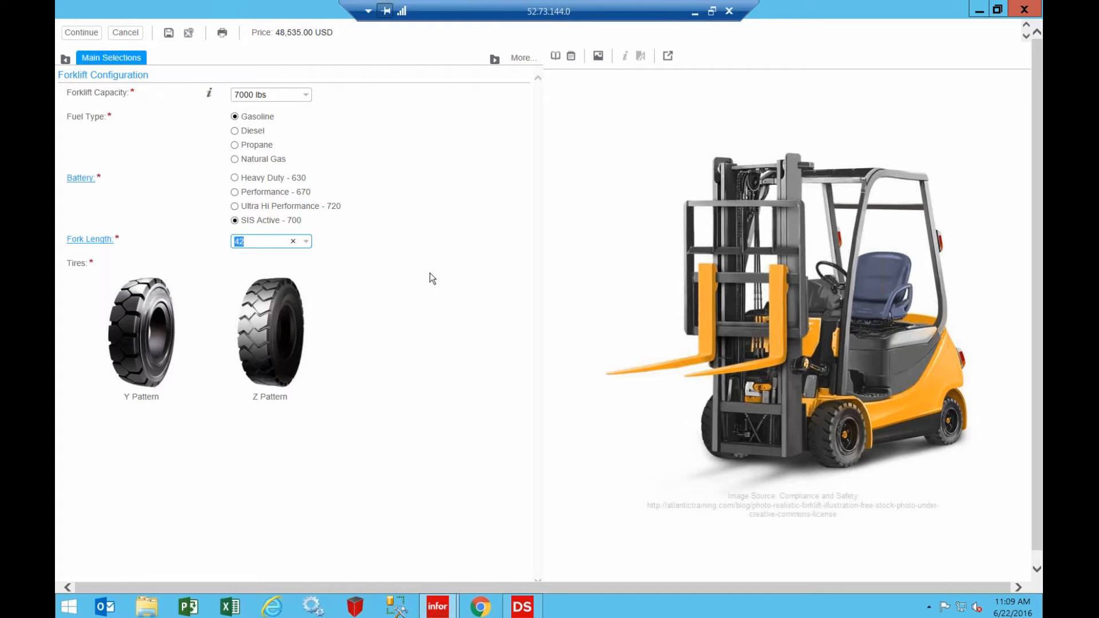
Step: Try a Special fork length, look over its selectable lengths, and set the fork length back to 42
click(306, 241)
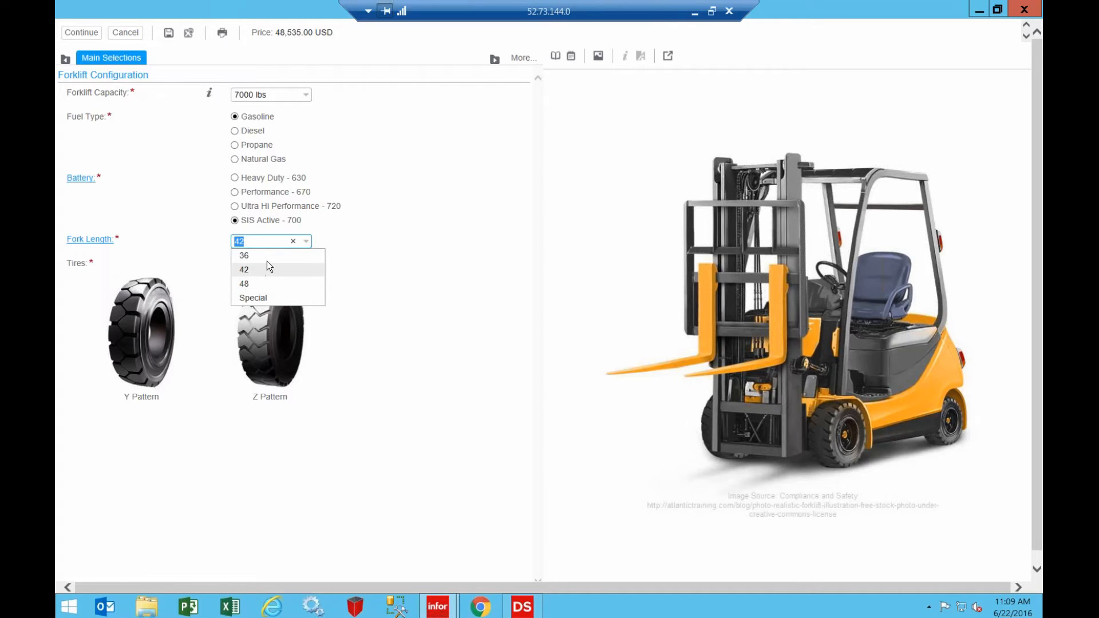
click(278, 298)
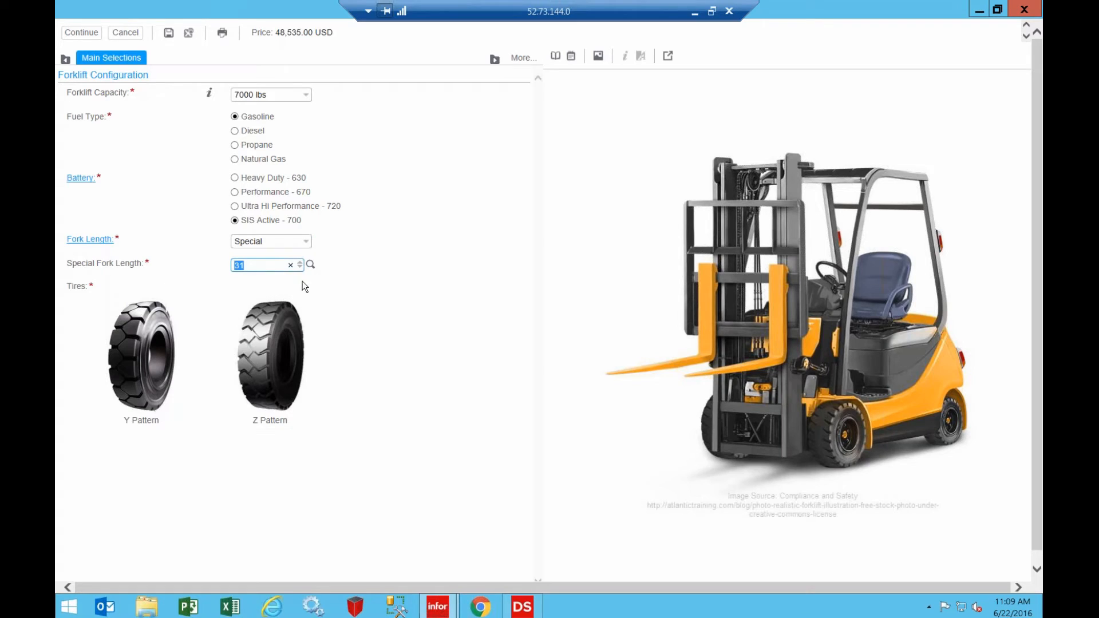
click(310, 264)
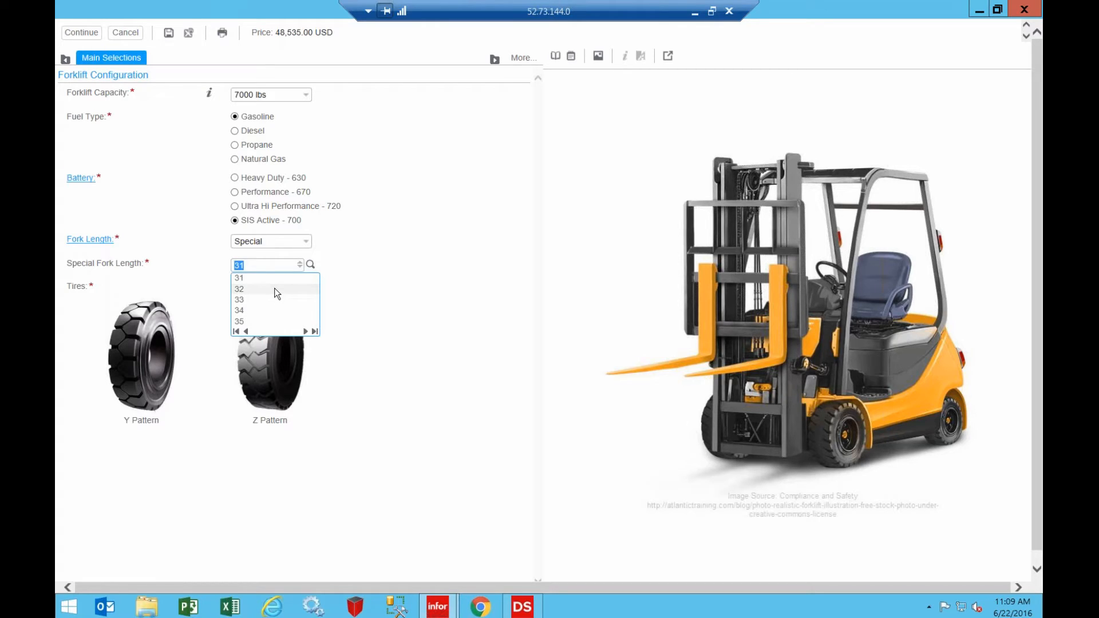
click(346, 270)
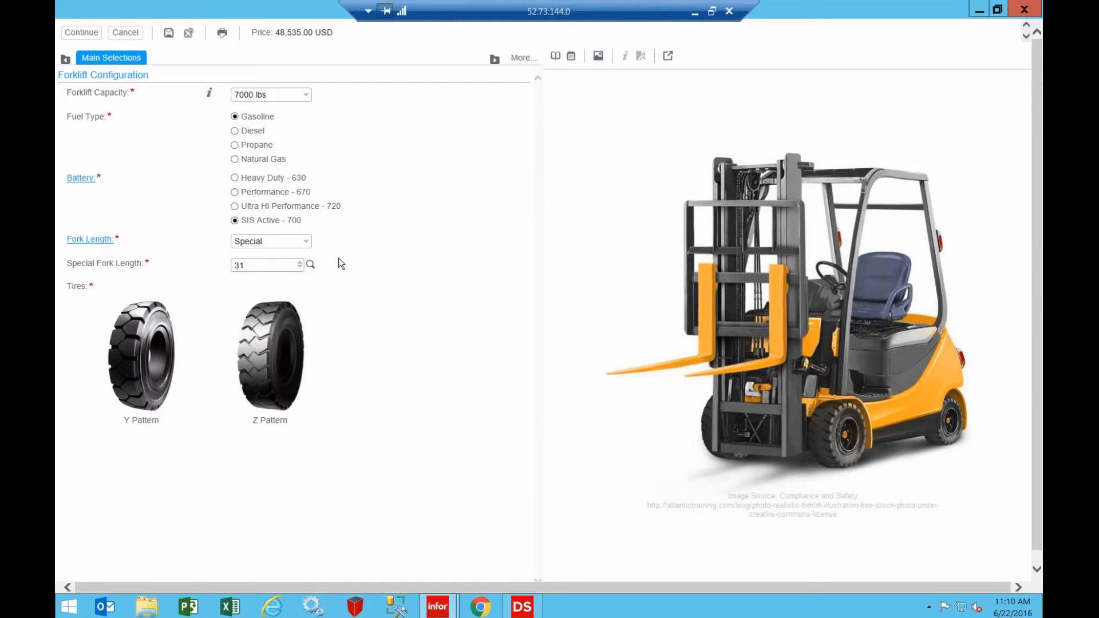
click(303, 242)
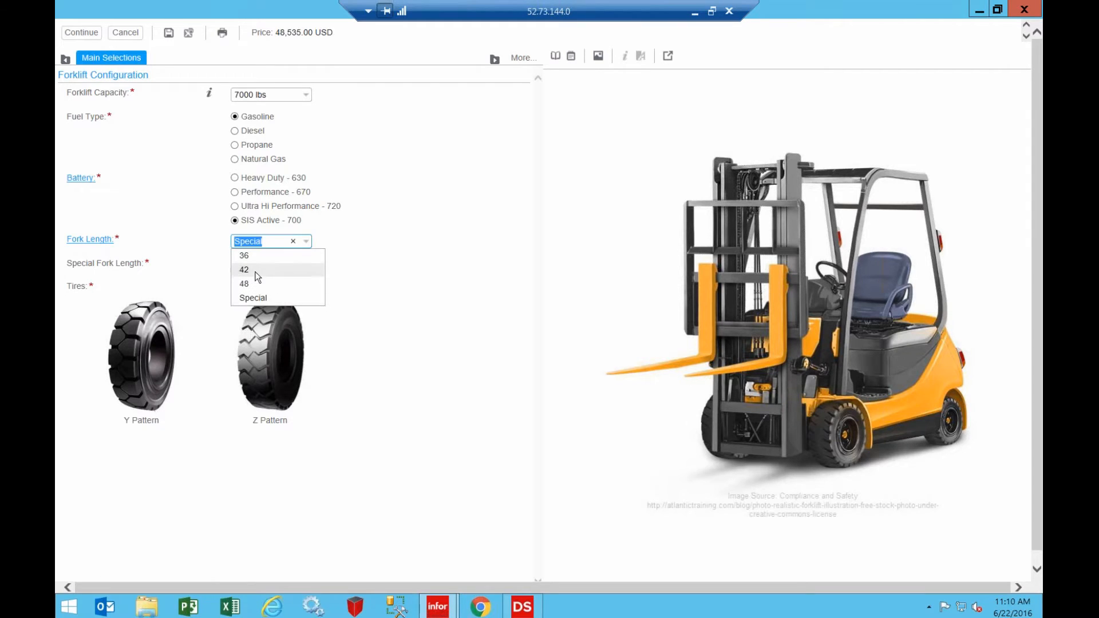
click(311, 270)
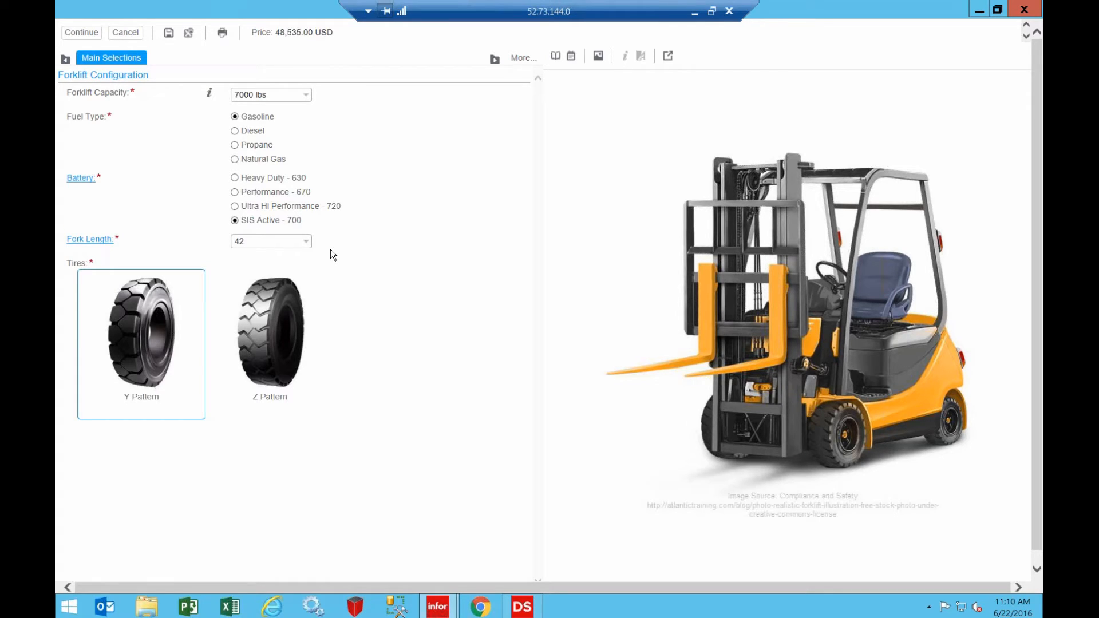
Step: Show the price breakdown and choose the Z Pattern tires after comparing them with the Y Pattern
click(571, 57)
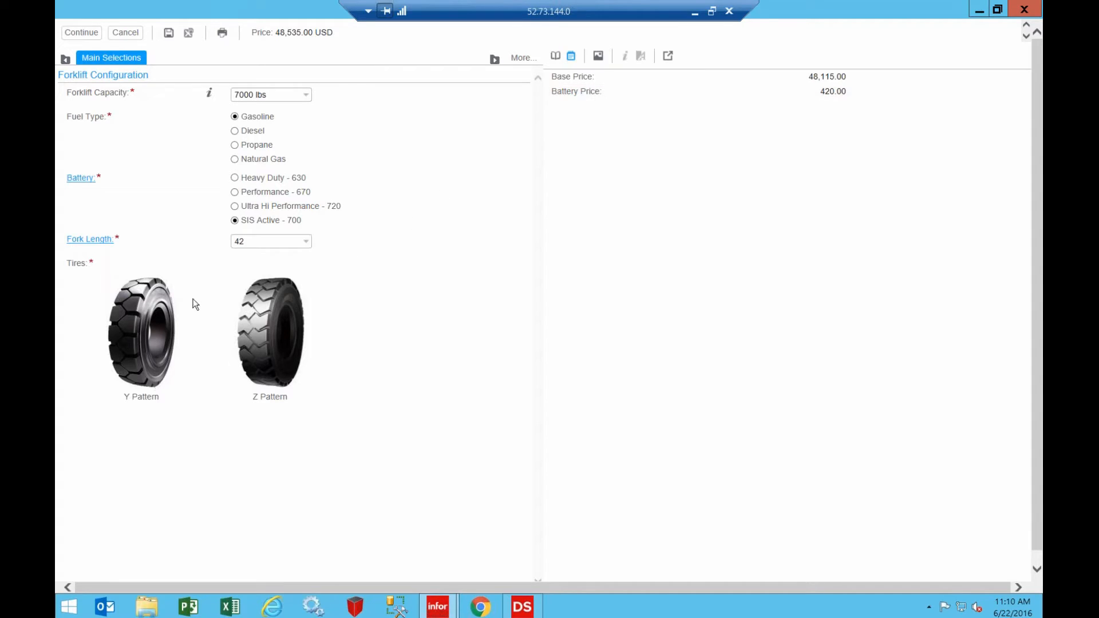
click(268, 321)
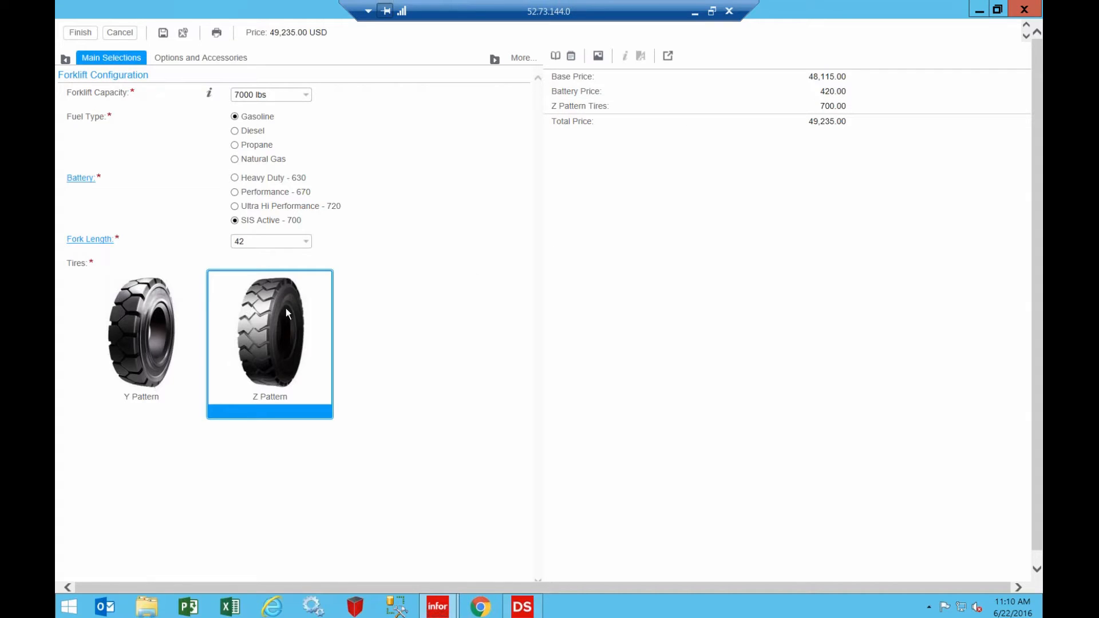
click(150, 325)
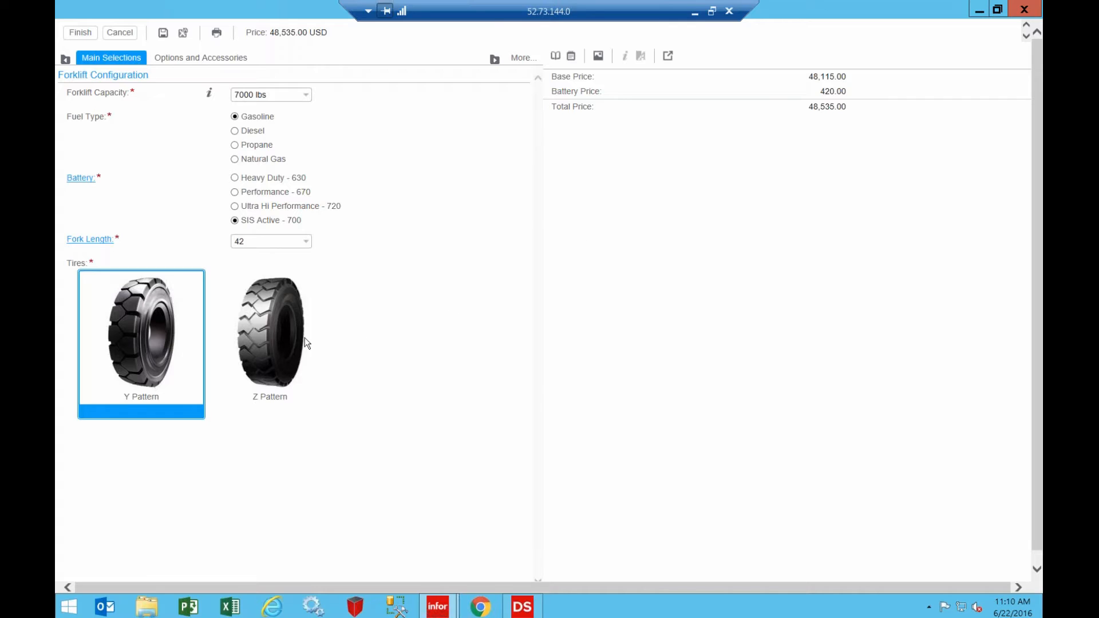
click(271, 327)
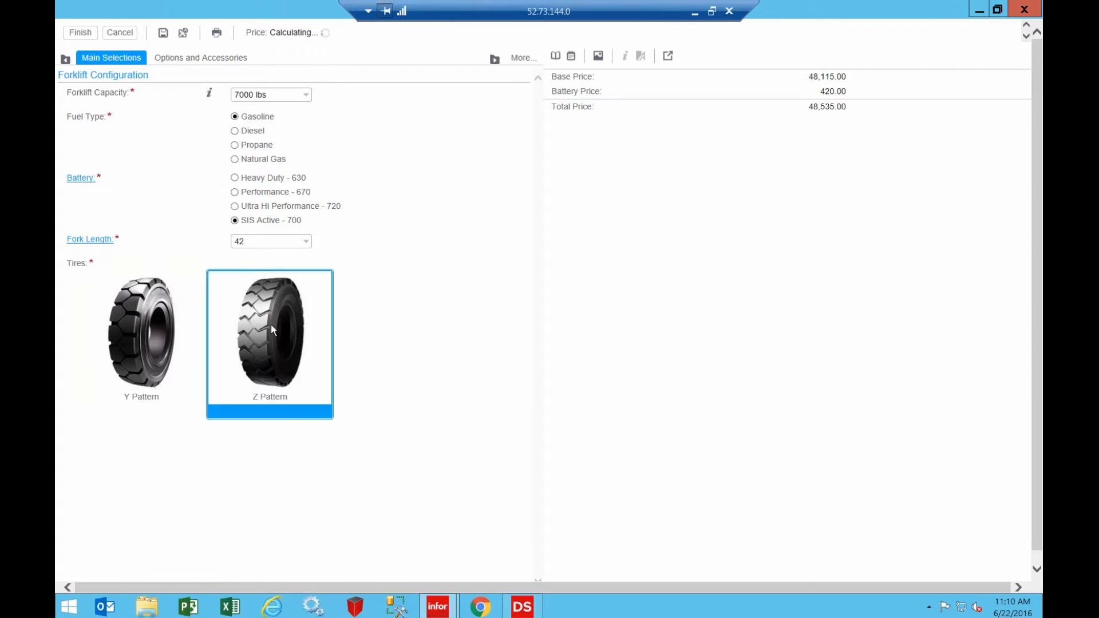
Step: Try the Ultra Hi Performance - 720, Performance - 670 and Heavy Duty - 630 batteries, and return to SIS Active - 700
click(276, 205)
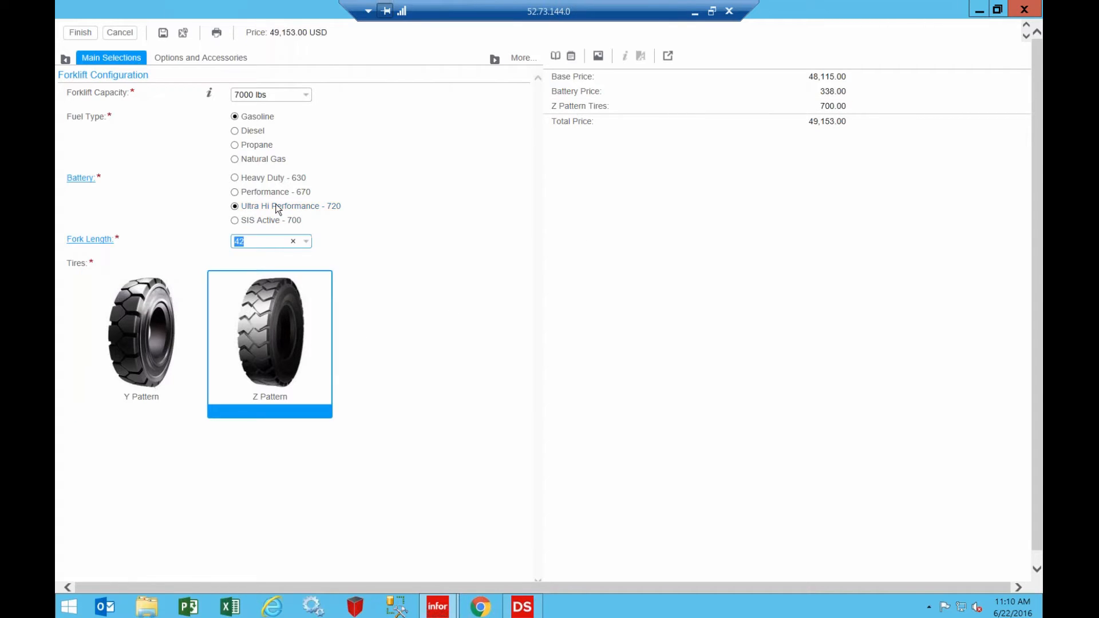
click(276, 195)
click(289, 178)
click(274, 221)
Step: Review the safety, operability and accessory options offered for the forklift, and return to the main selections
click(213, 61)
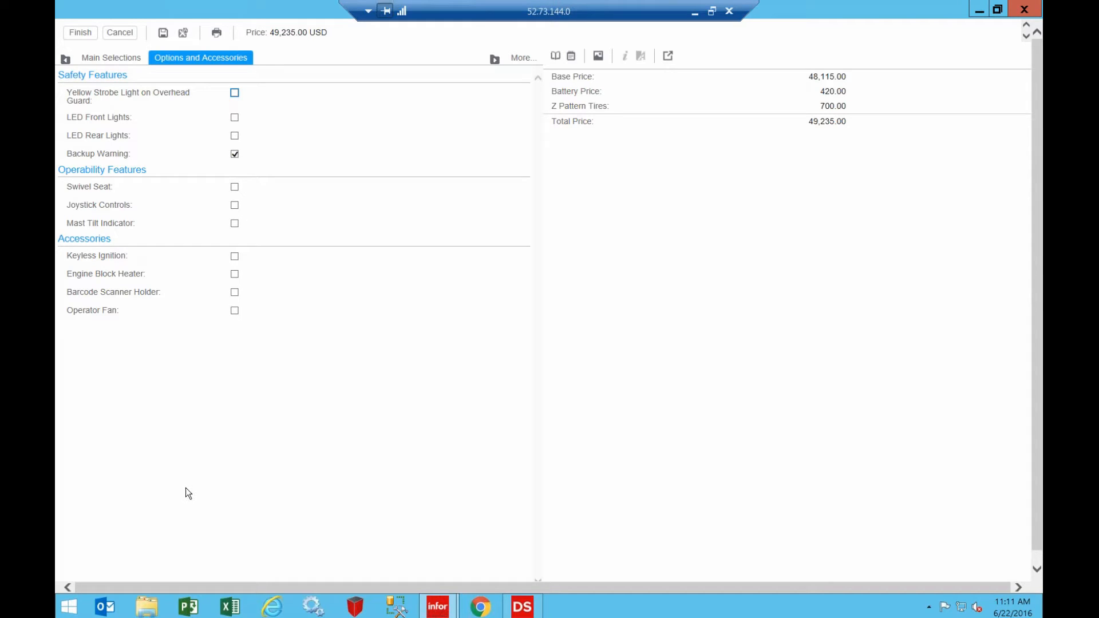
click(106, 60)
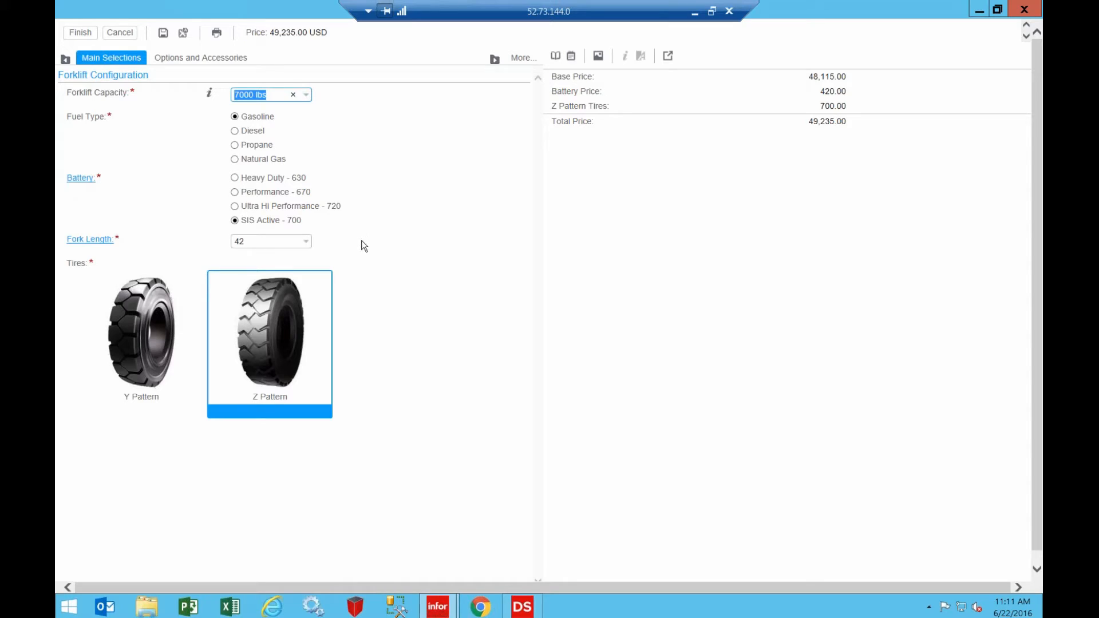
Step: Look over the forklift capacities, and add the Yellow Strobe Light on Overhead Guard to the safety features
click(307, 97)
click(352, 148)
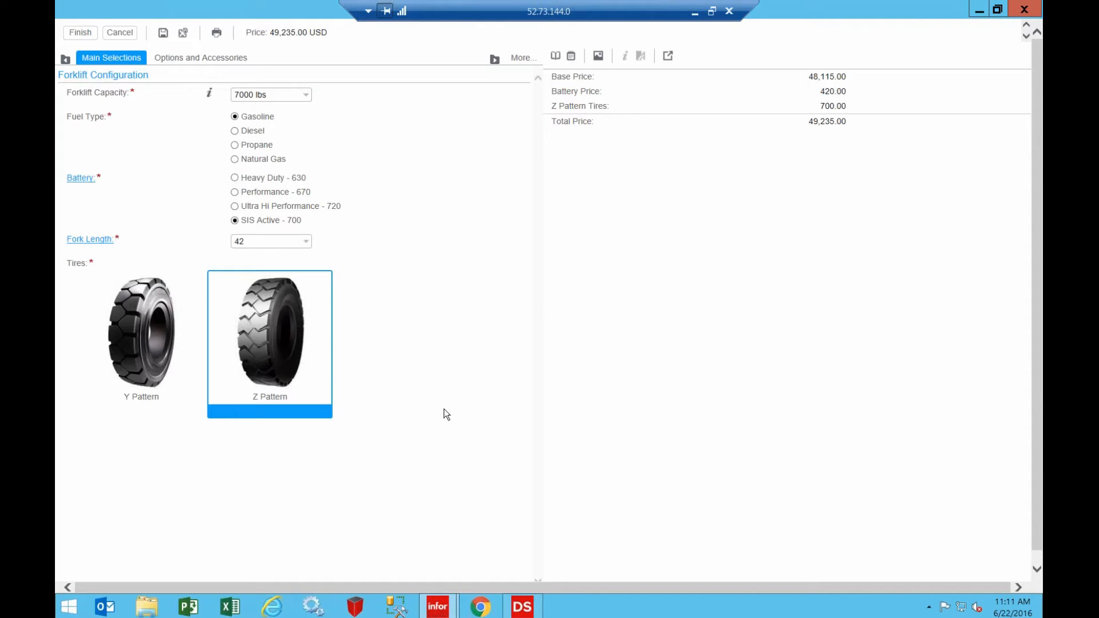
click(195, 57)
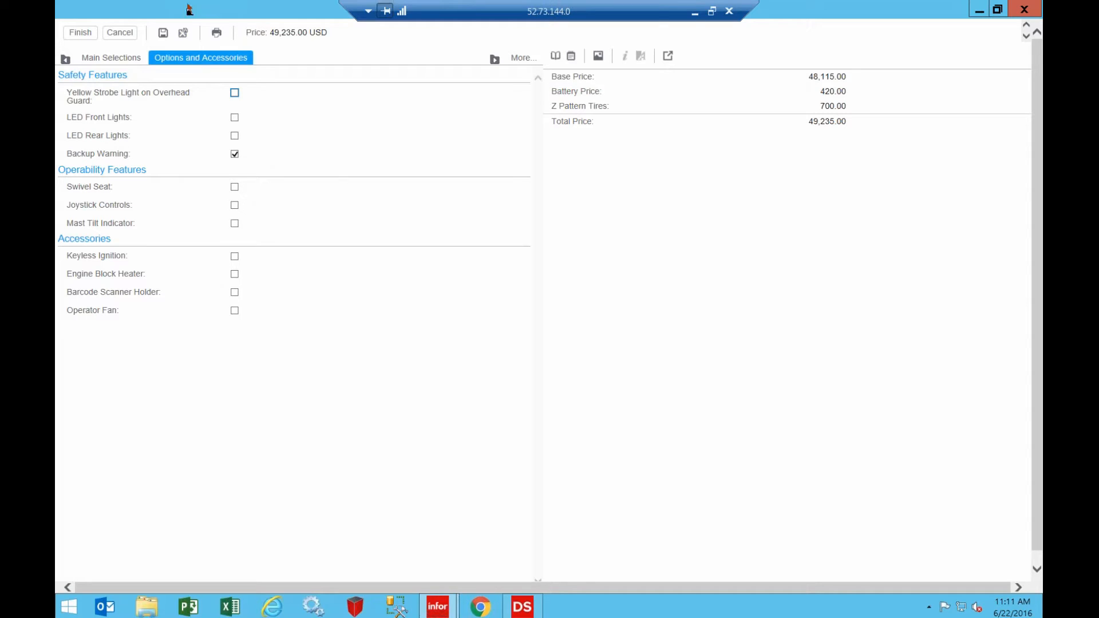
click(235, 93)
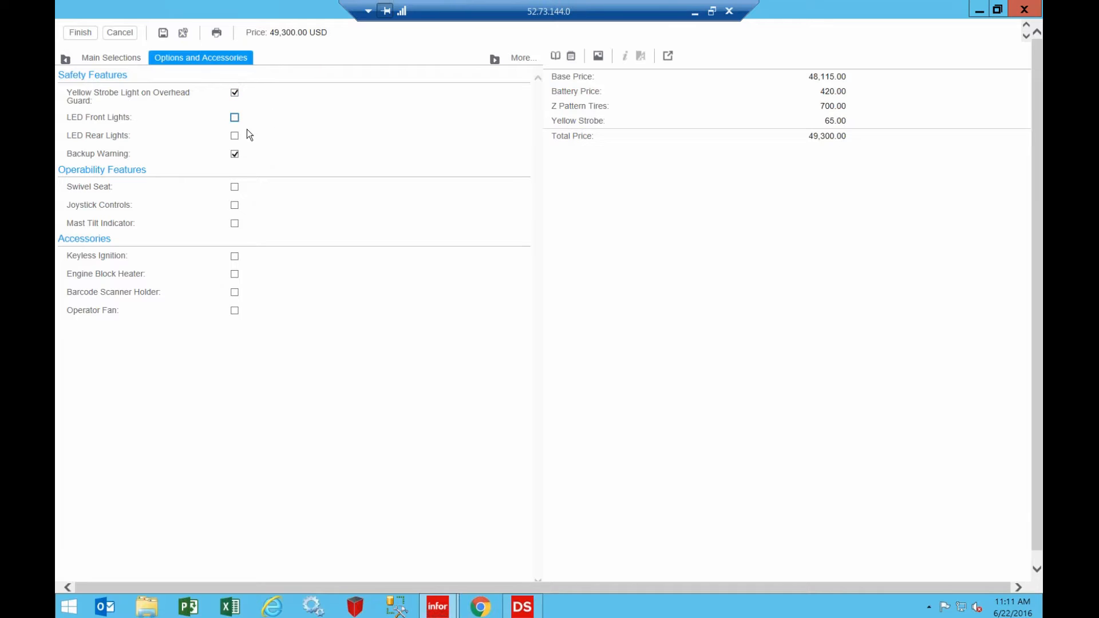
Step: Try removing the Backup Warning from the safety features, and select it again
click(235, 154)
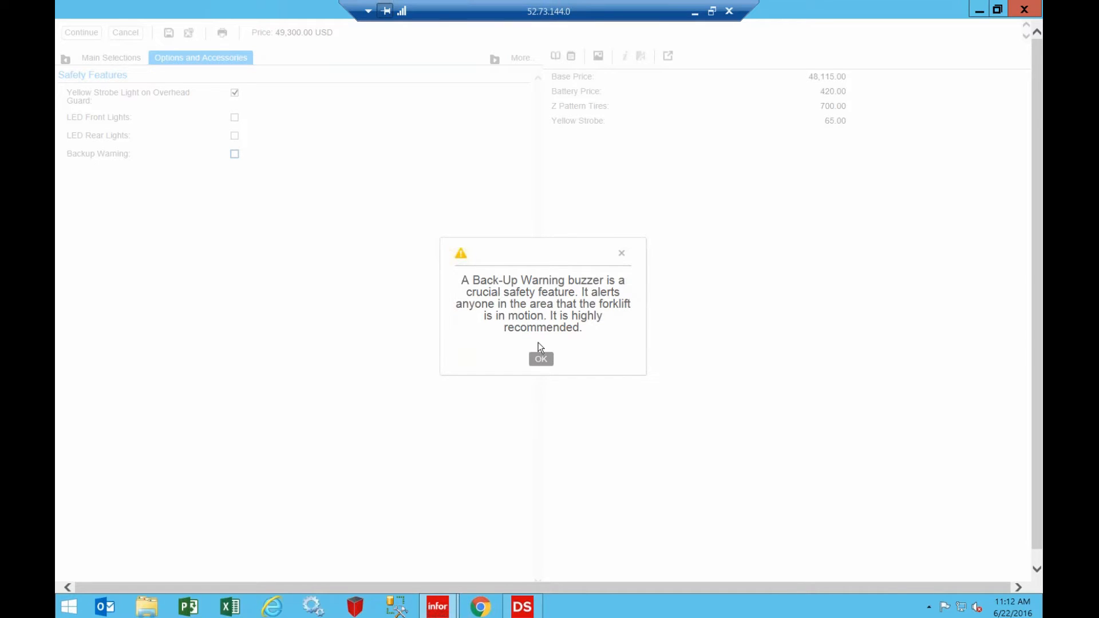
click(541, 359)
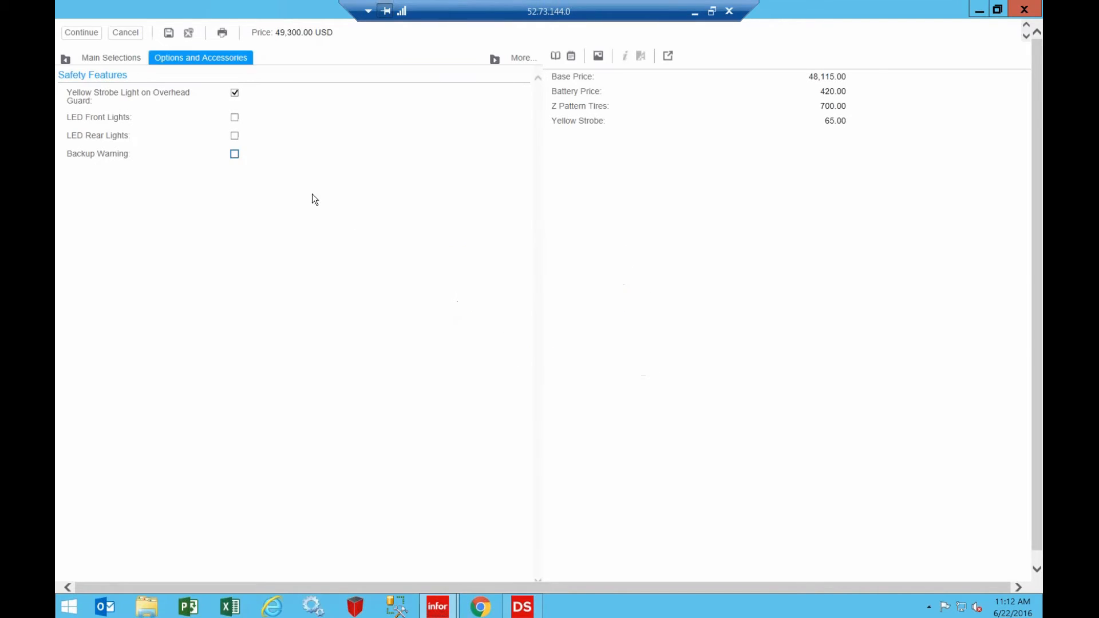
click(234, 154)
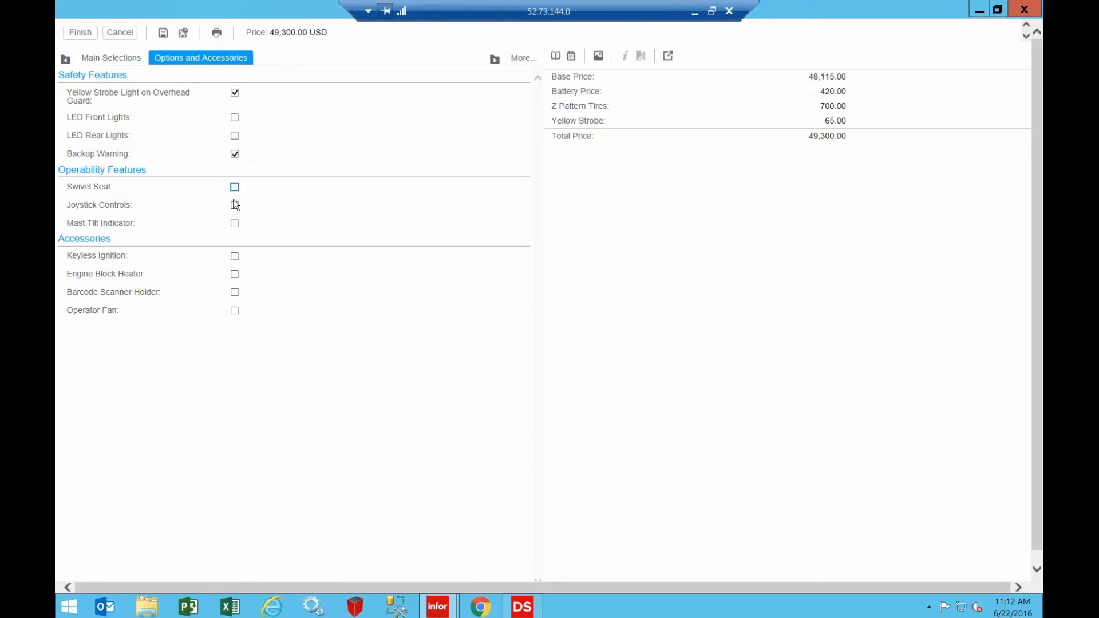
Step: Add Joystick Controls and the Engine Block Heater to the forklift, and display its image beside the options
click(236, 205)
click(235, 274)
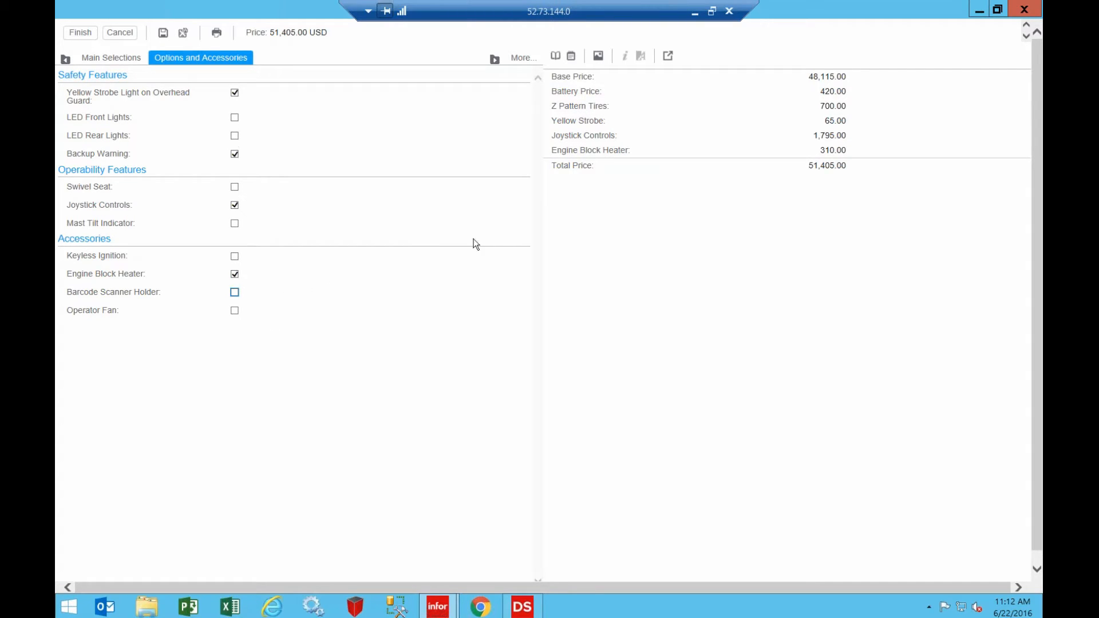
click(598, 56)
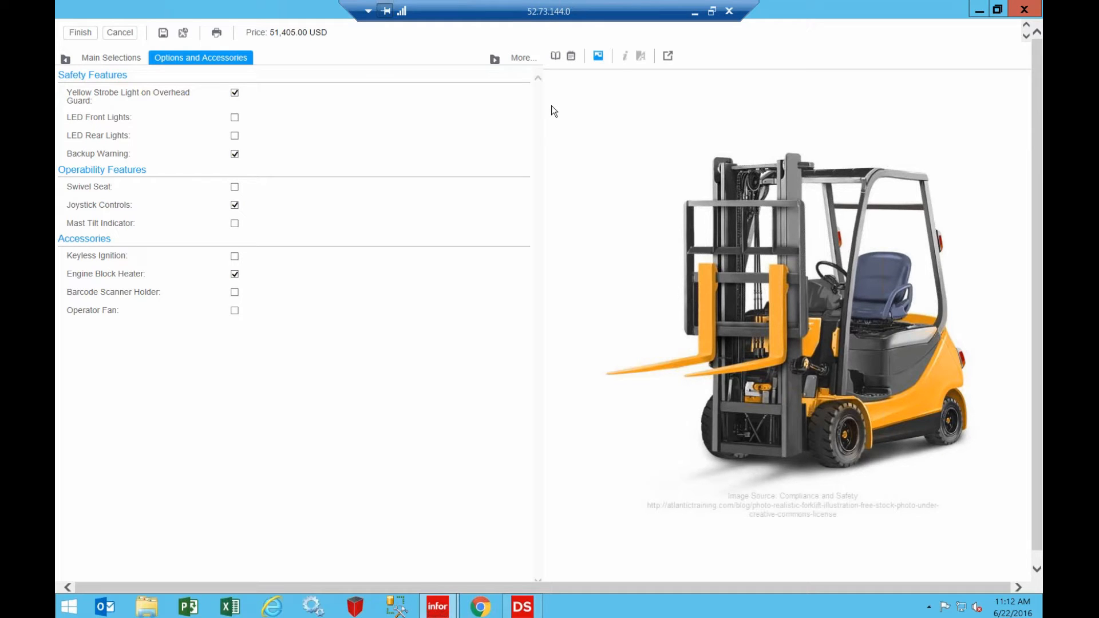
Step: Finish the forklift configuration and agree to create the job for the item
click(80, 33)
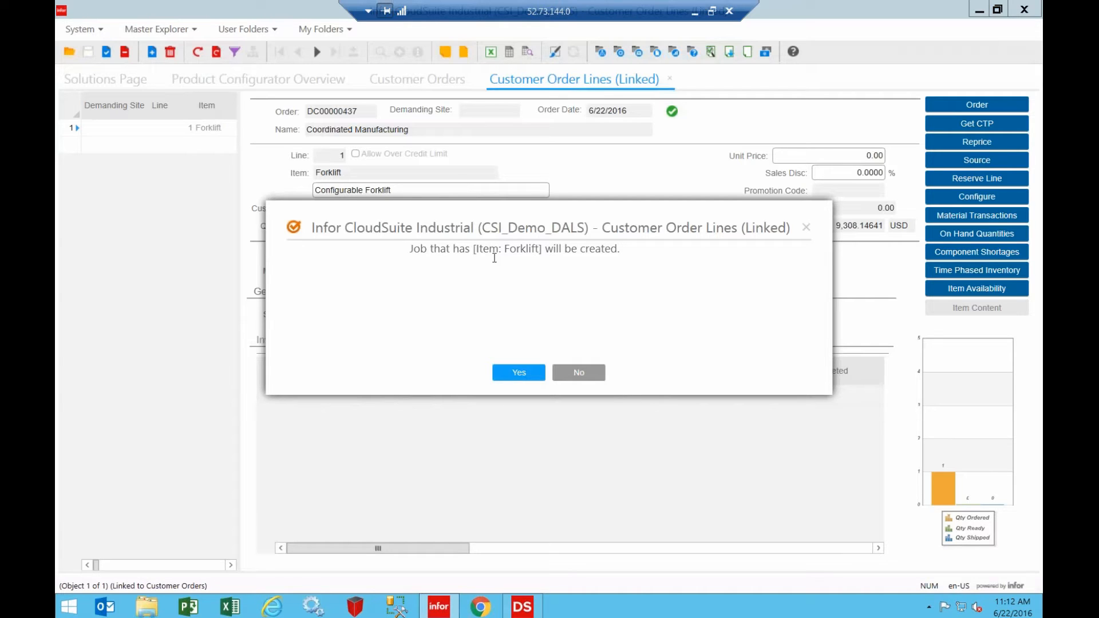
click(506, 375)
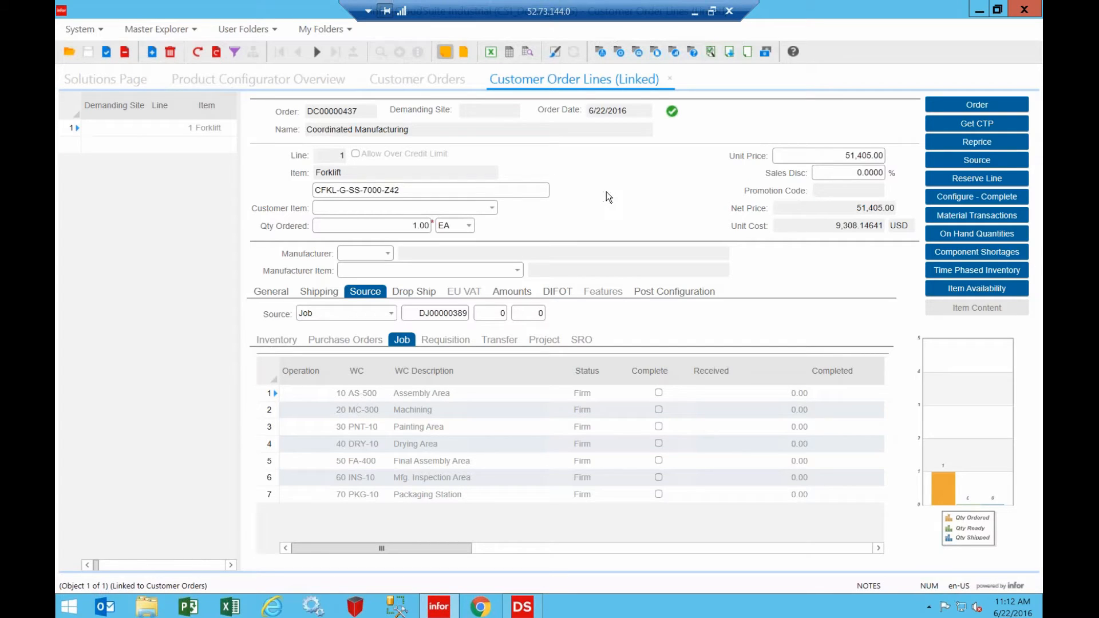
Step: Examine the unit price and the generated item description on the forklift order line
click(814, 159)
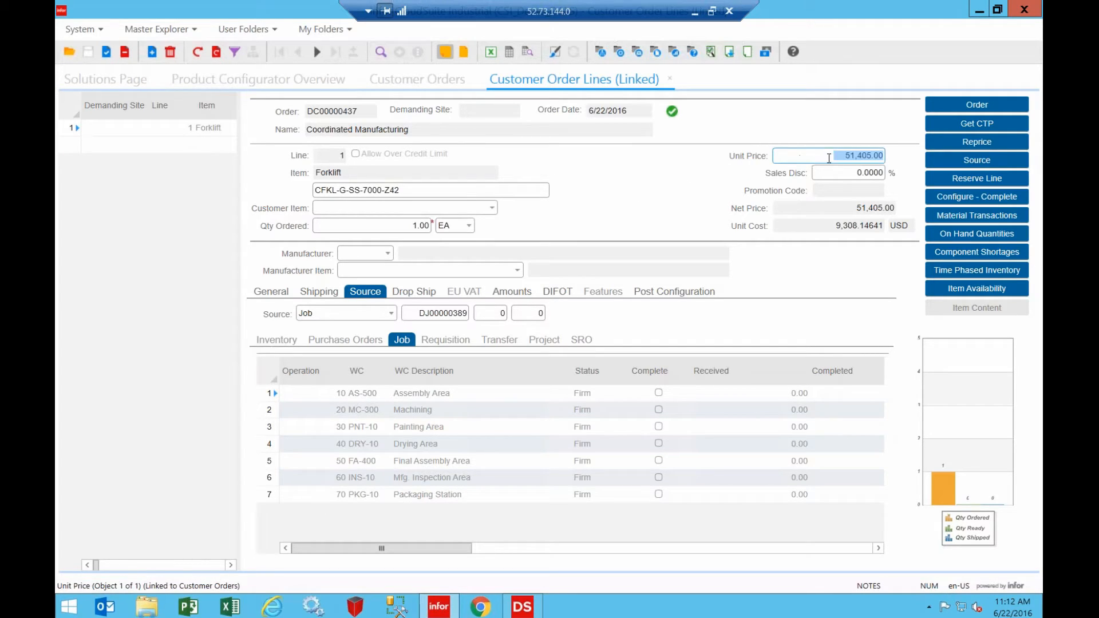
click(828, 156)
click(444, 189)
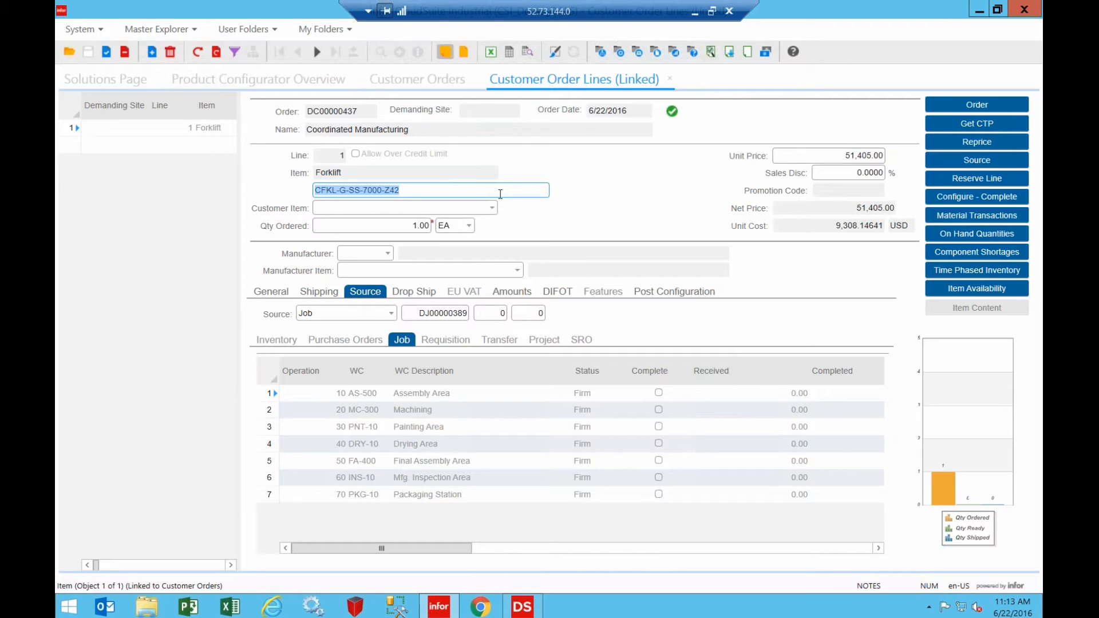
click(501, 194)
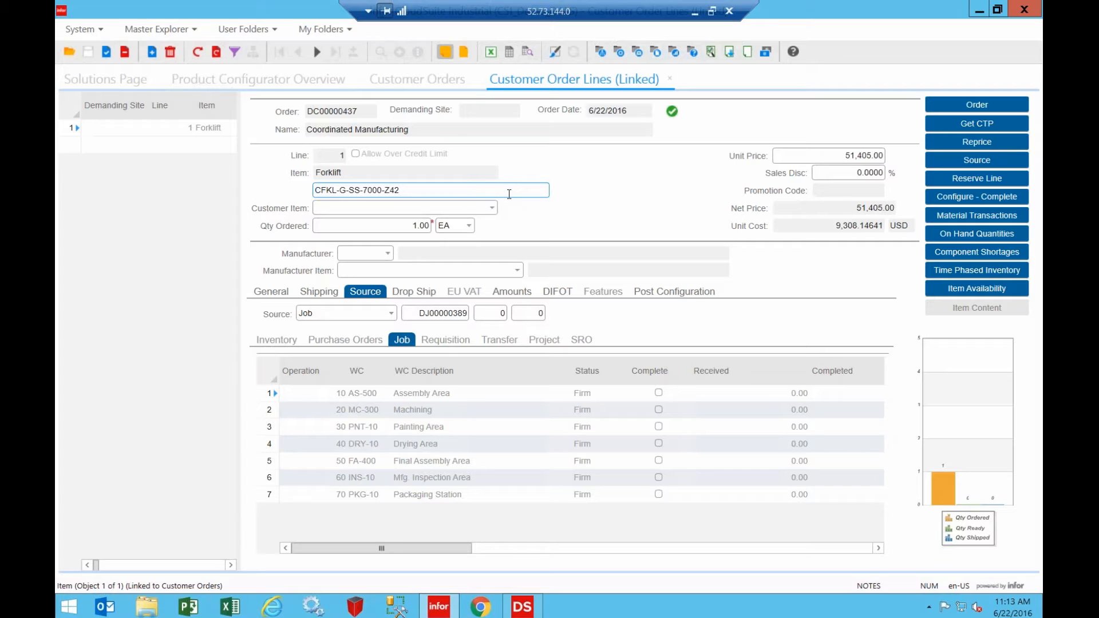
Step: Read the Configuration Notes attached to the forklift order line, and close them
click(446, 53)
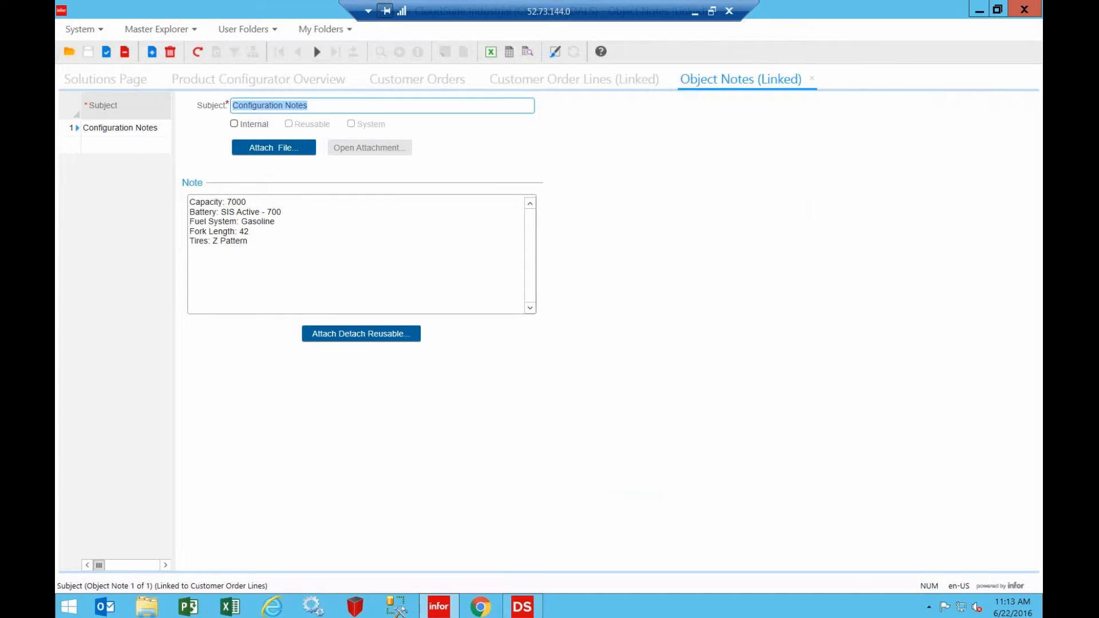
click(322, 227)
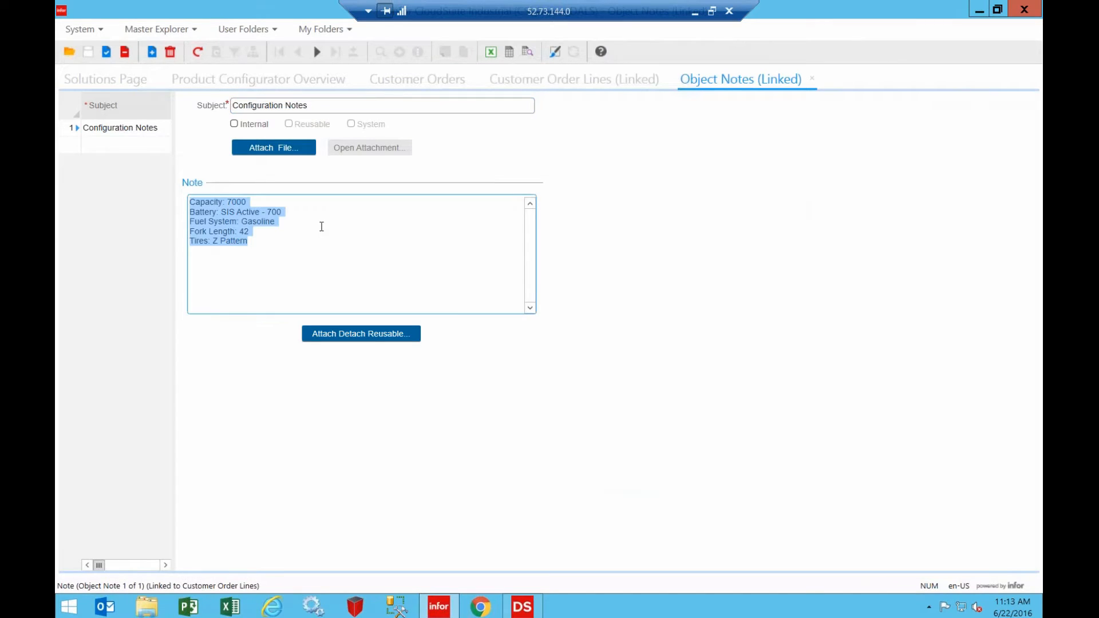
click(324, 231)
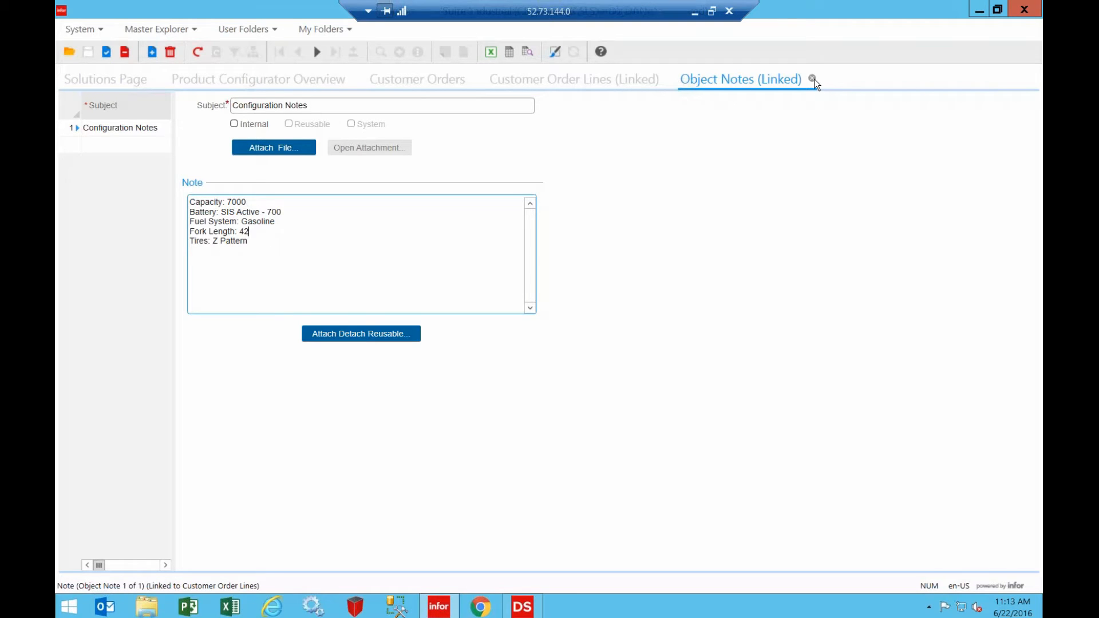
click(813, 79)
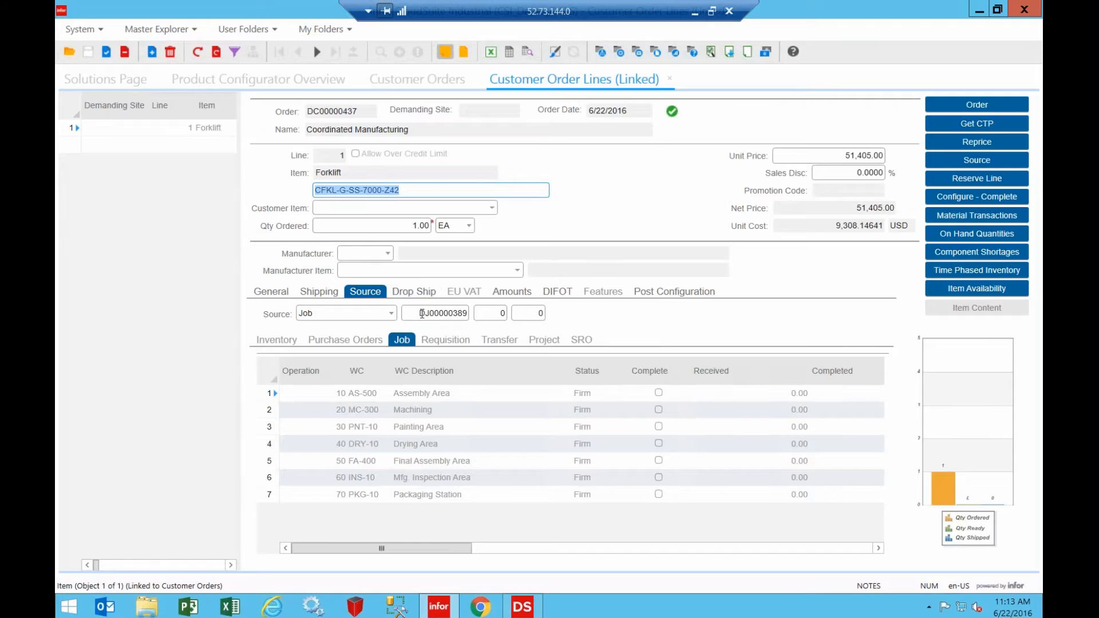
Step: Open the source job of the forklift order line and expand its Job BOM to list the operations
click(451, 316)
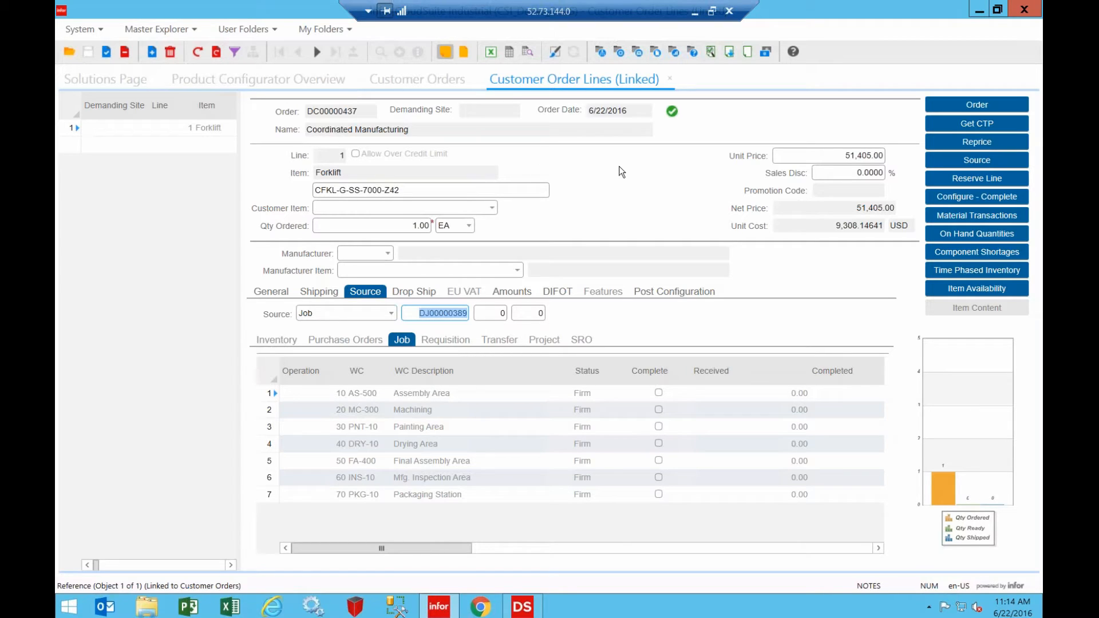
click(972, 161)
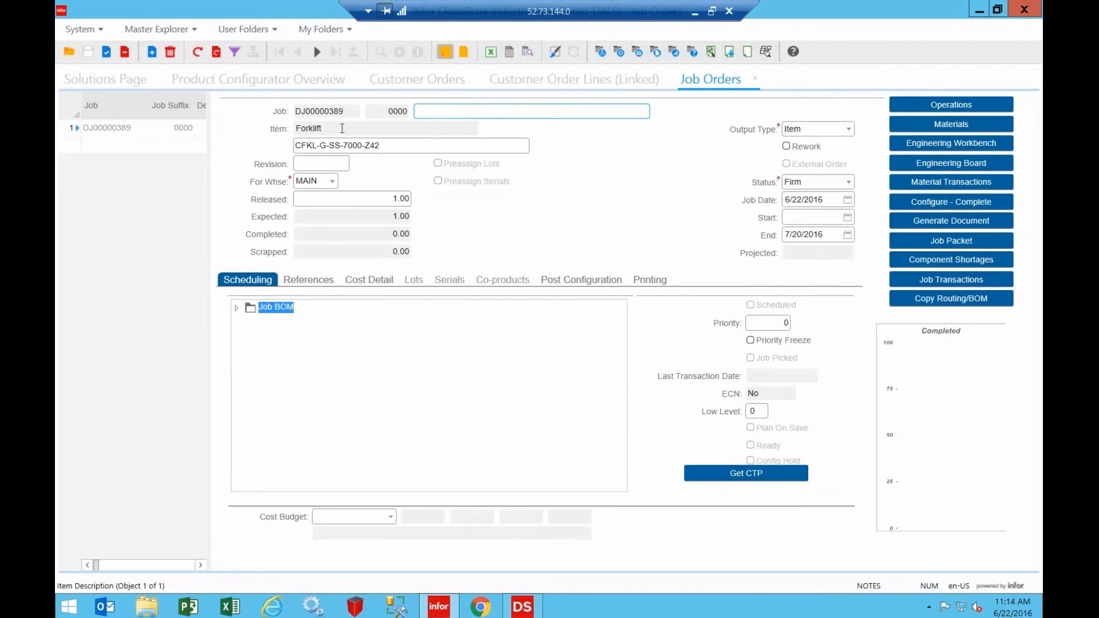
click(236, 308)
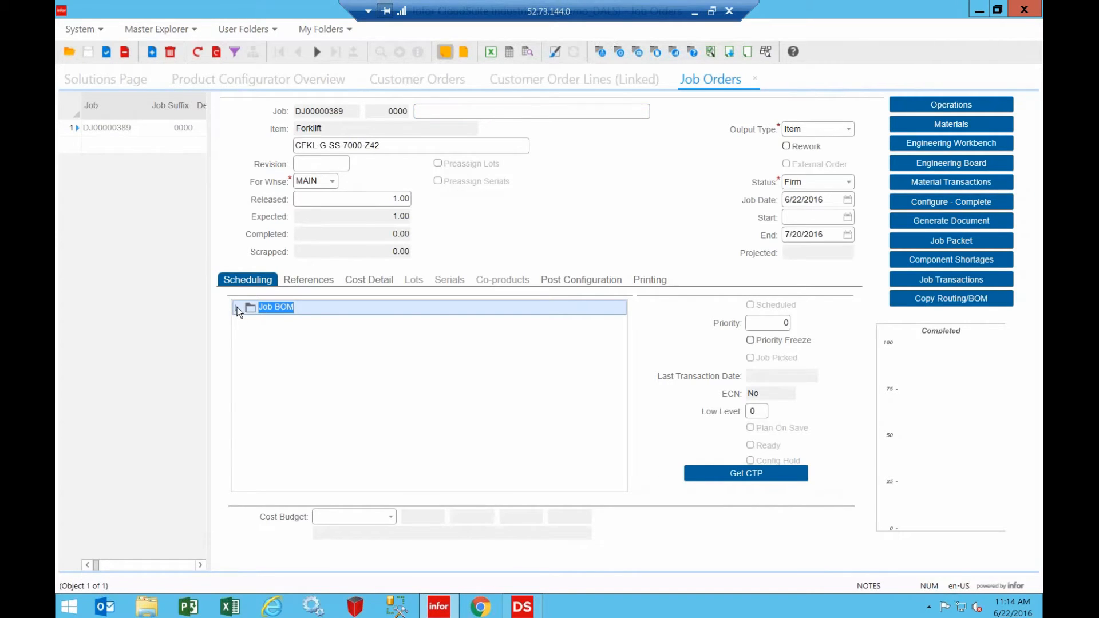
click(237, 307)
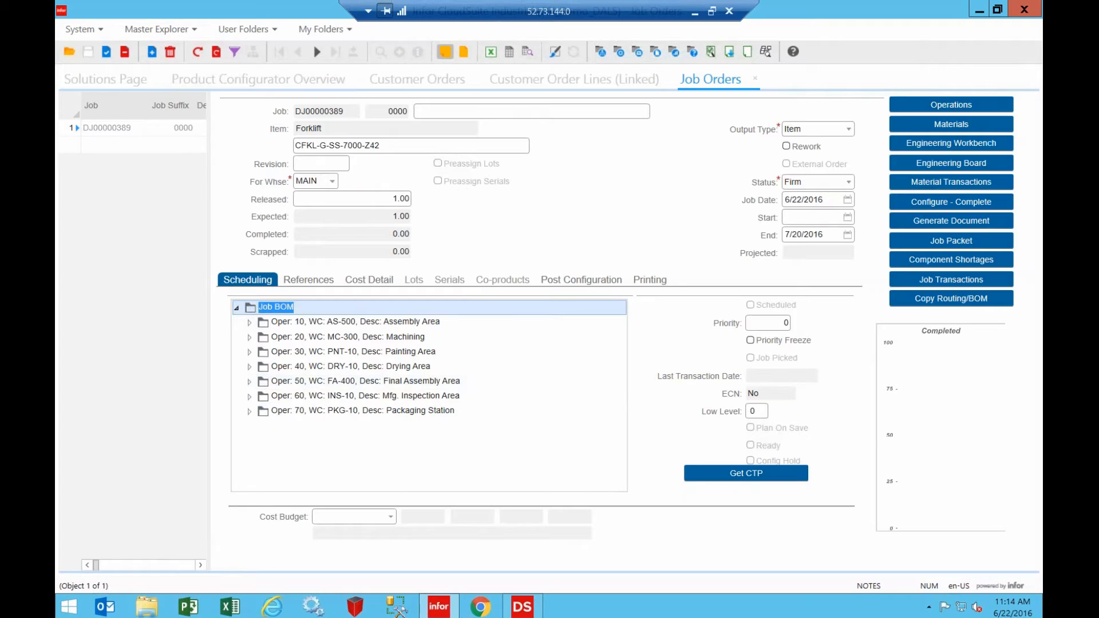
Step: Expand operations 10, 20 and 30 in the Job BOM to inspect the materials of assembly, machining and painting
click(327, 129)
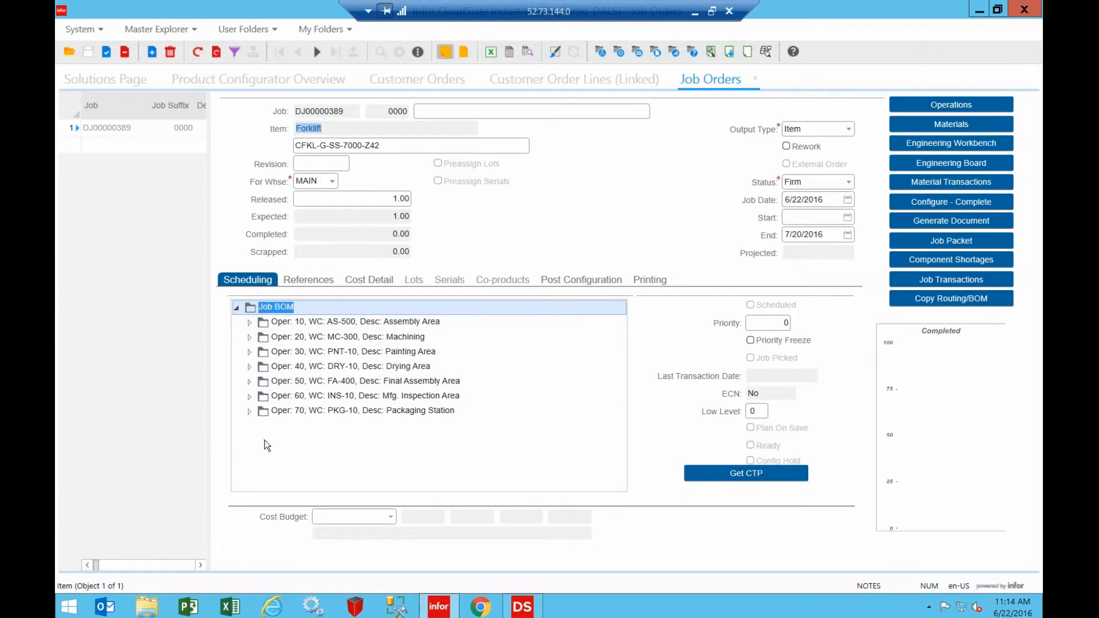
click(249, 323)
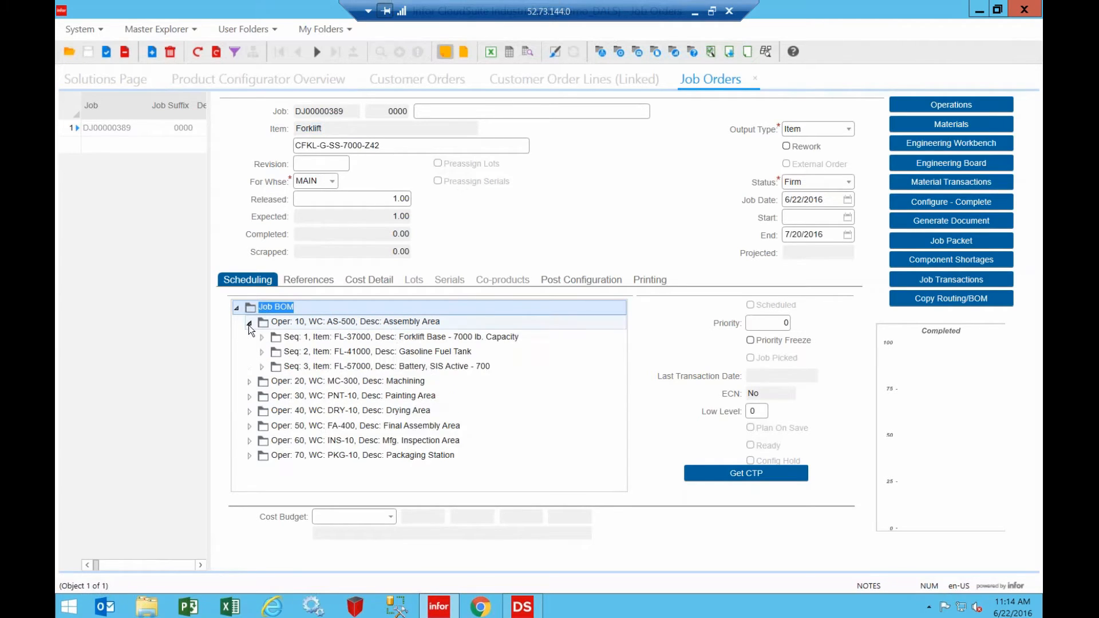
click(250, 381)
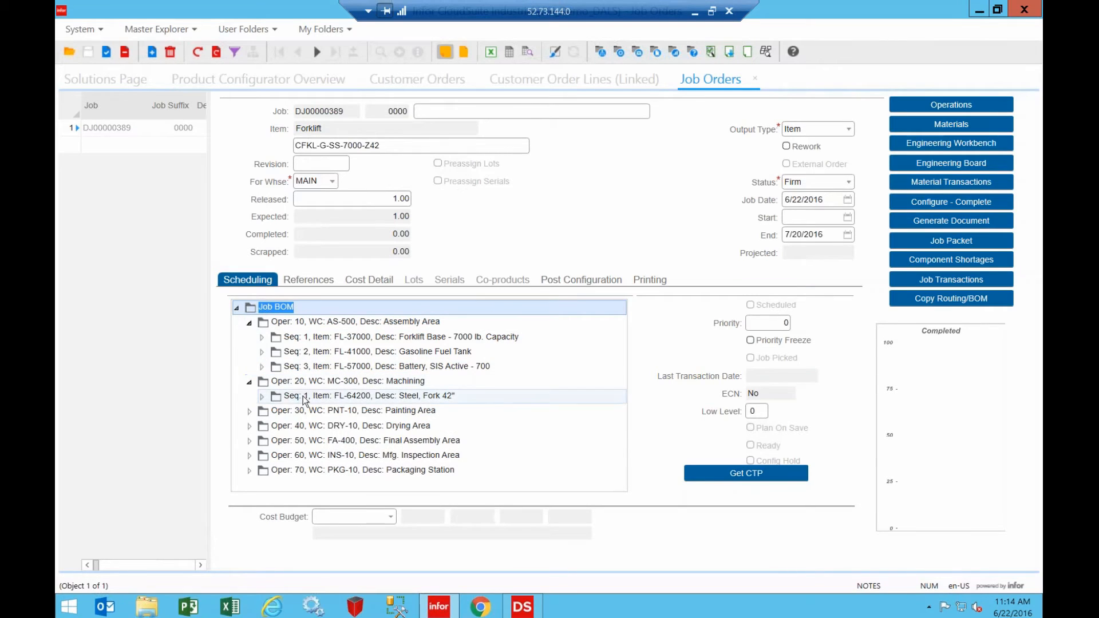
click(249, 411)
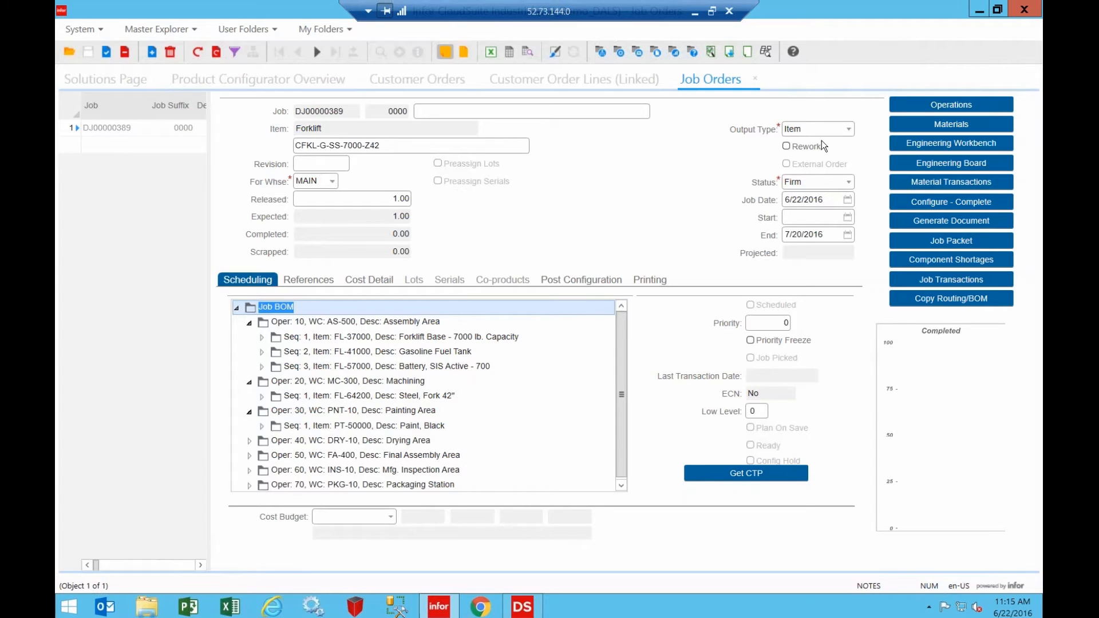
Step: Open the job's operations and check the work center, setup hours and labor hours per piece of operation 10
click(940, 103)
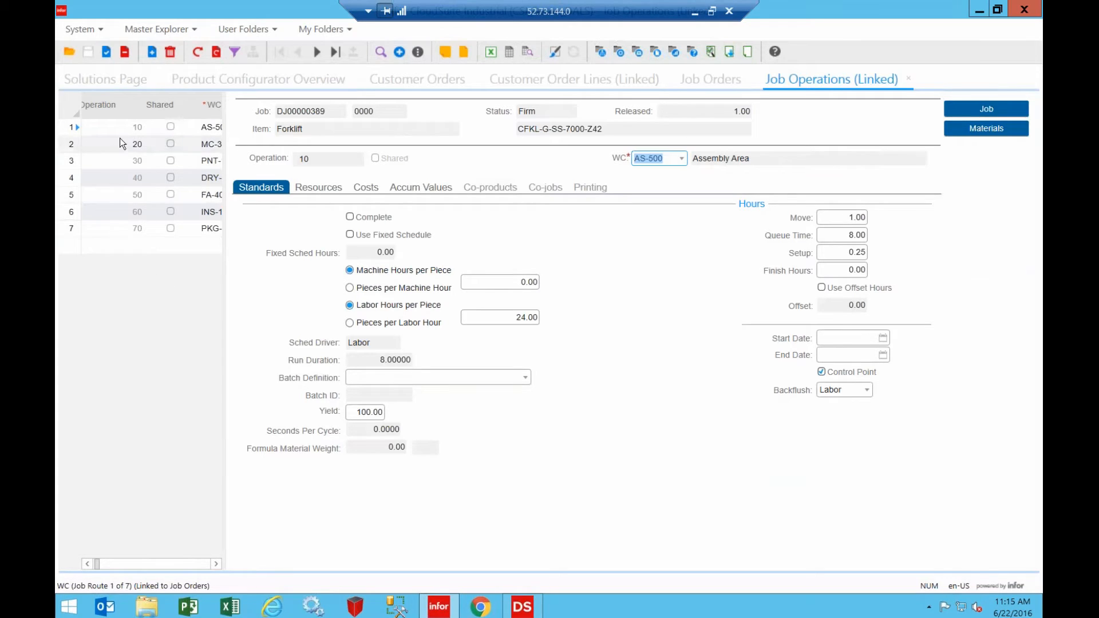
click(646, 157)
click(833, 253)
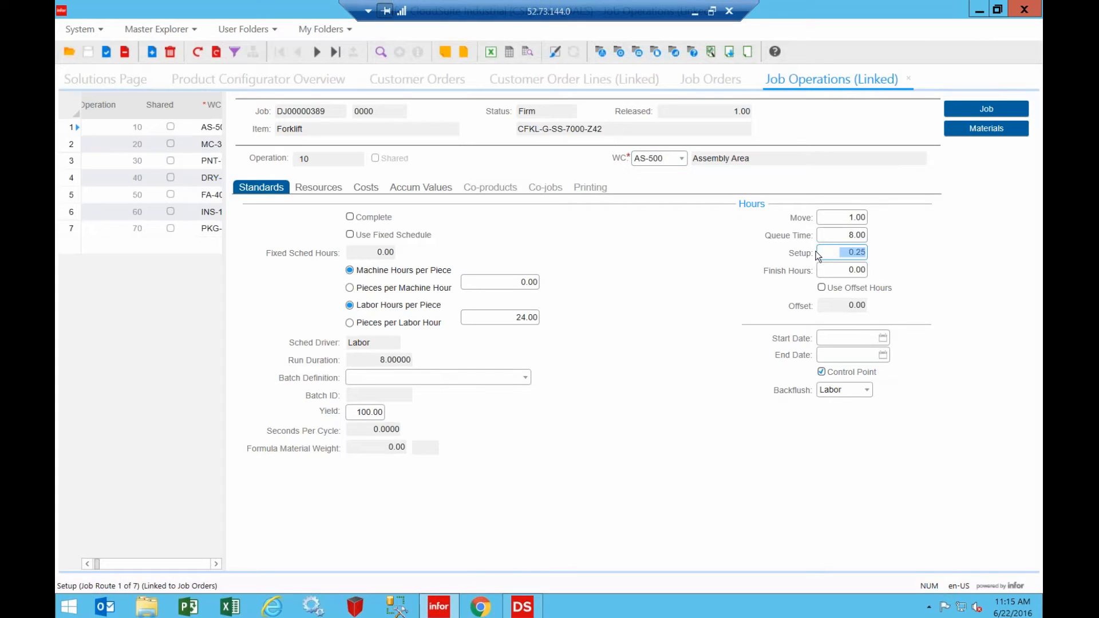
click(496, 319)
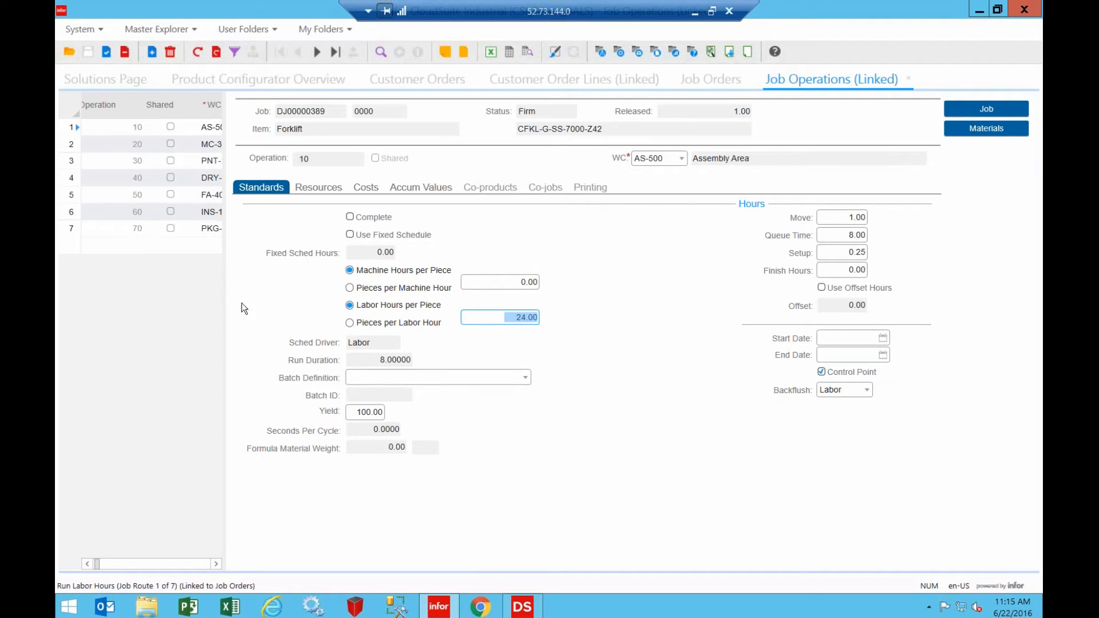
Step: Review the standards of operations 20, 30 and 40, and close the job operations
click(64, 146)
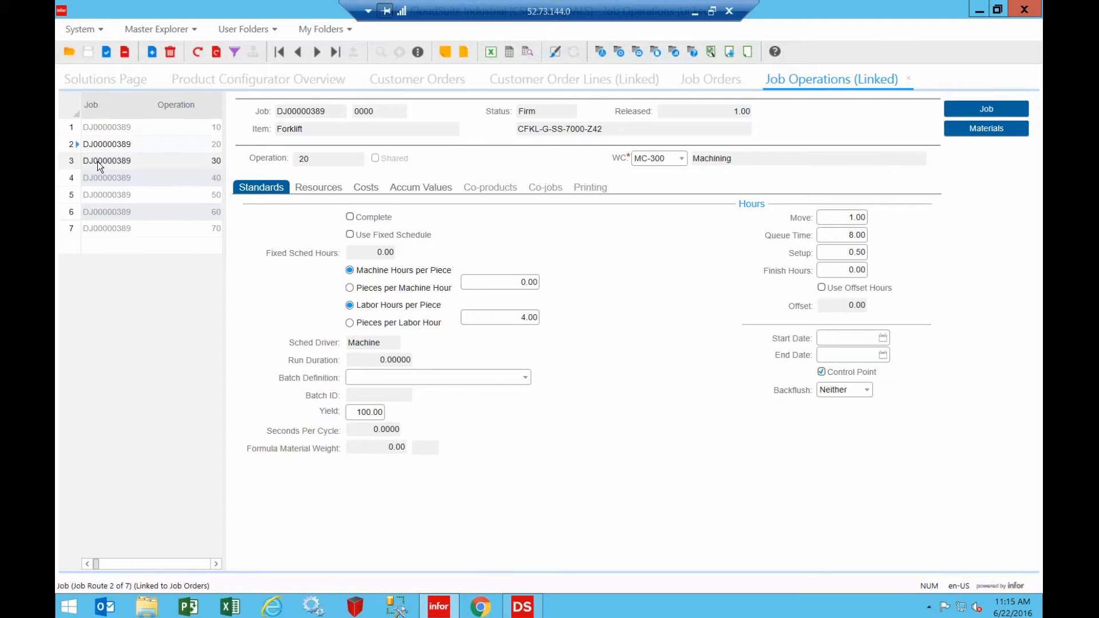
click(97, 161)
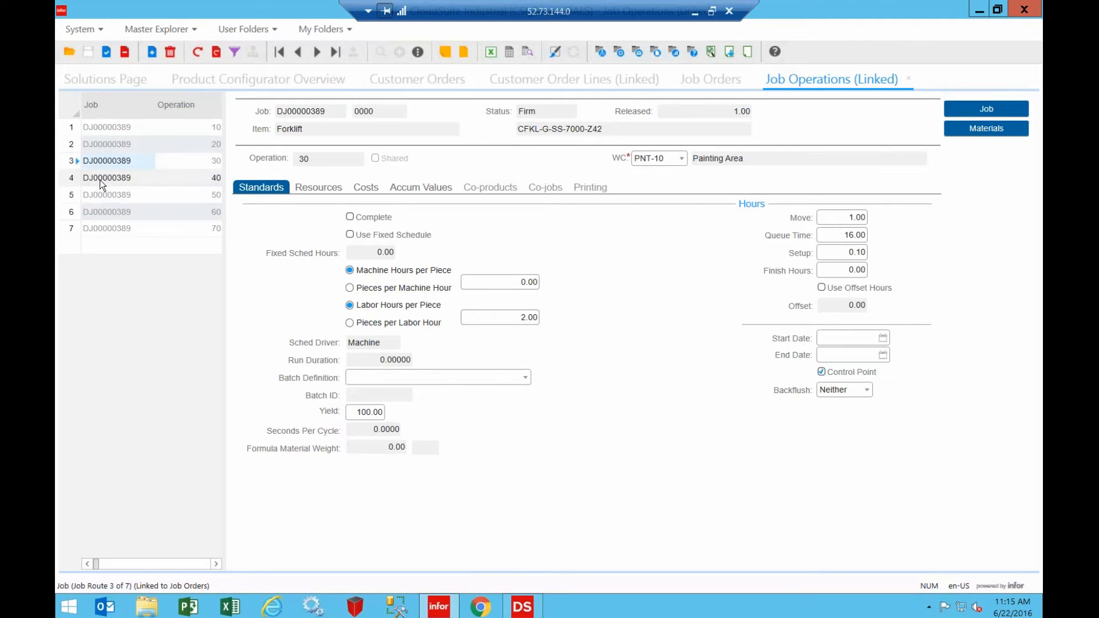
click(100, 179)
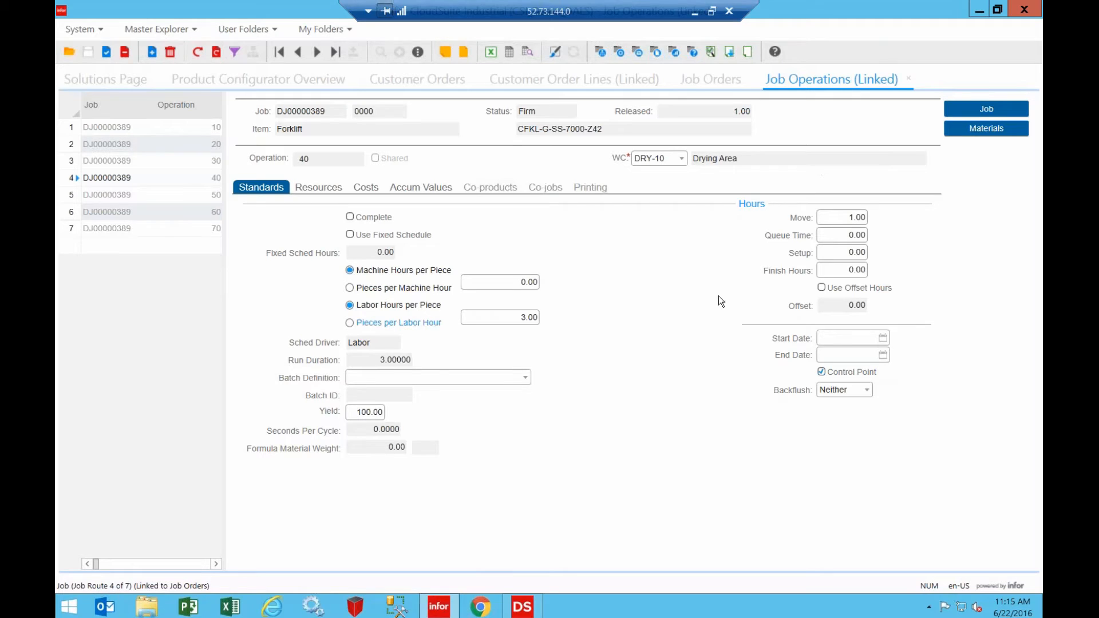
click(909, 79)
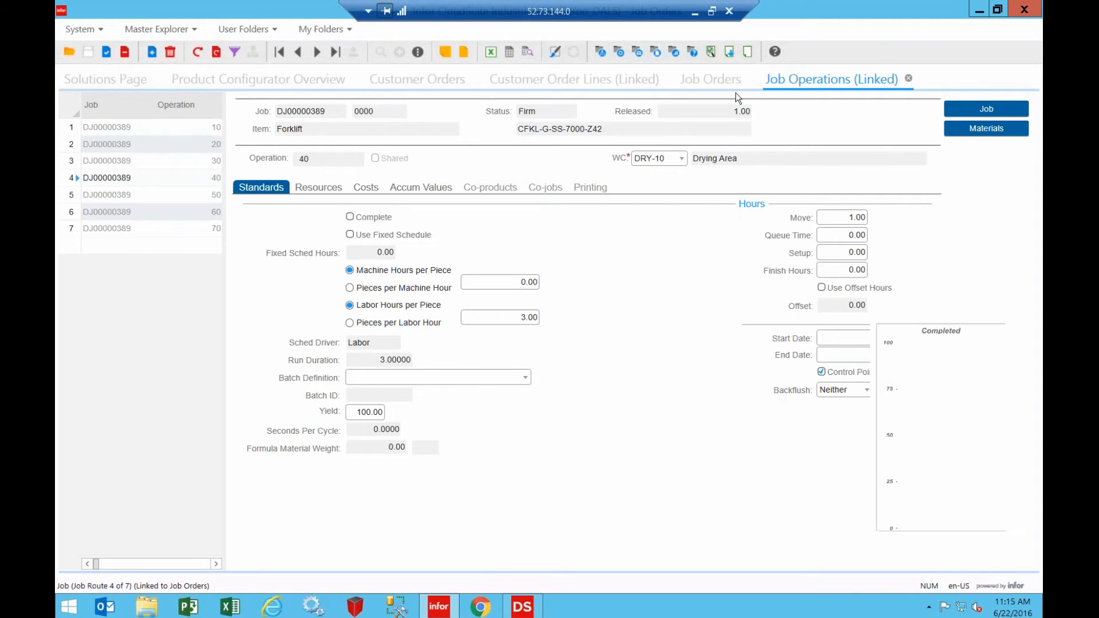
Step: Open the job's materials, widen the list to show the material descriptions, and select the Gasoline Fuel Tank material
click(929, 125)
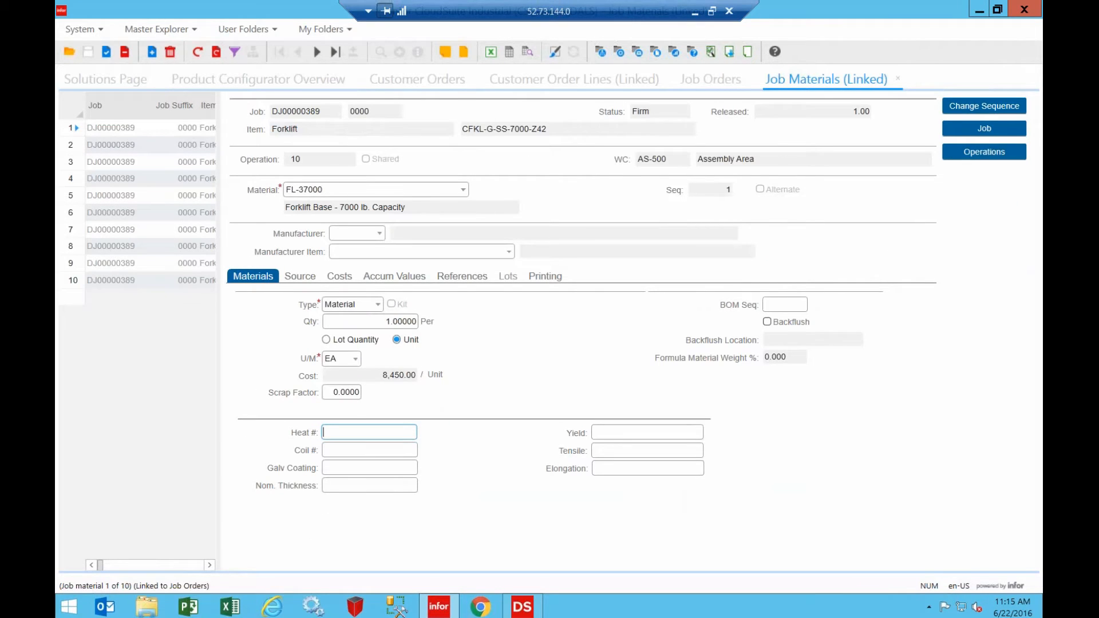
drag(306, 302, 456, 275)
drag(119, 565, 175, 568)
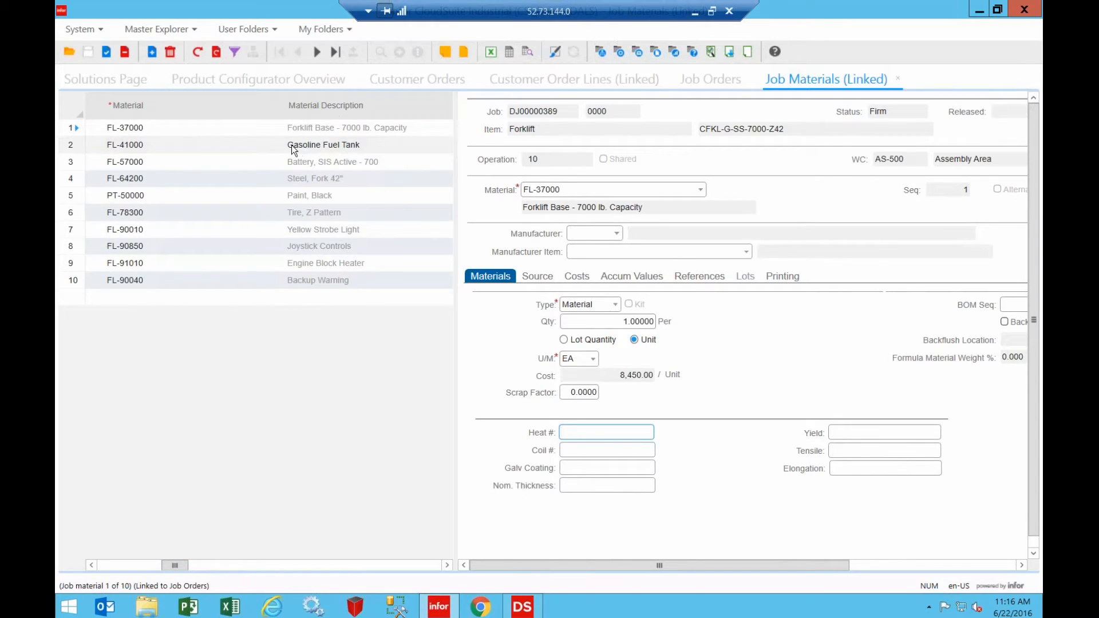
click(282, 145)
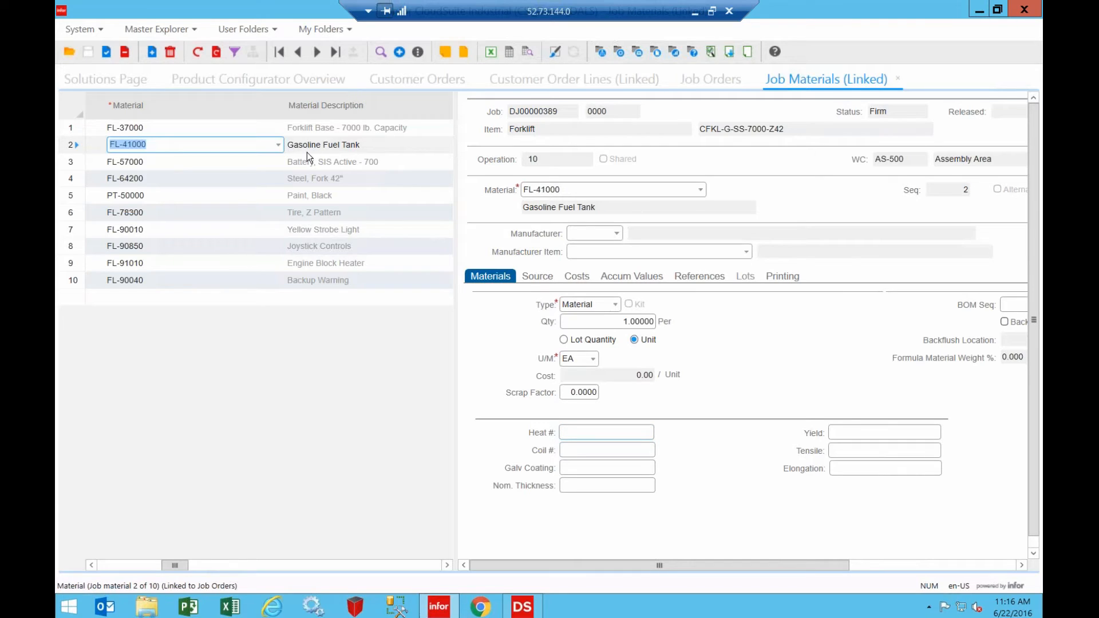
Step: Review the Battery SIS Active - 700, 42" steel fork and black paint job materials, and close the job materials and job order
click(330, 164)
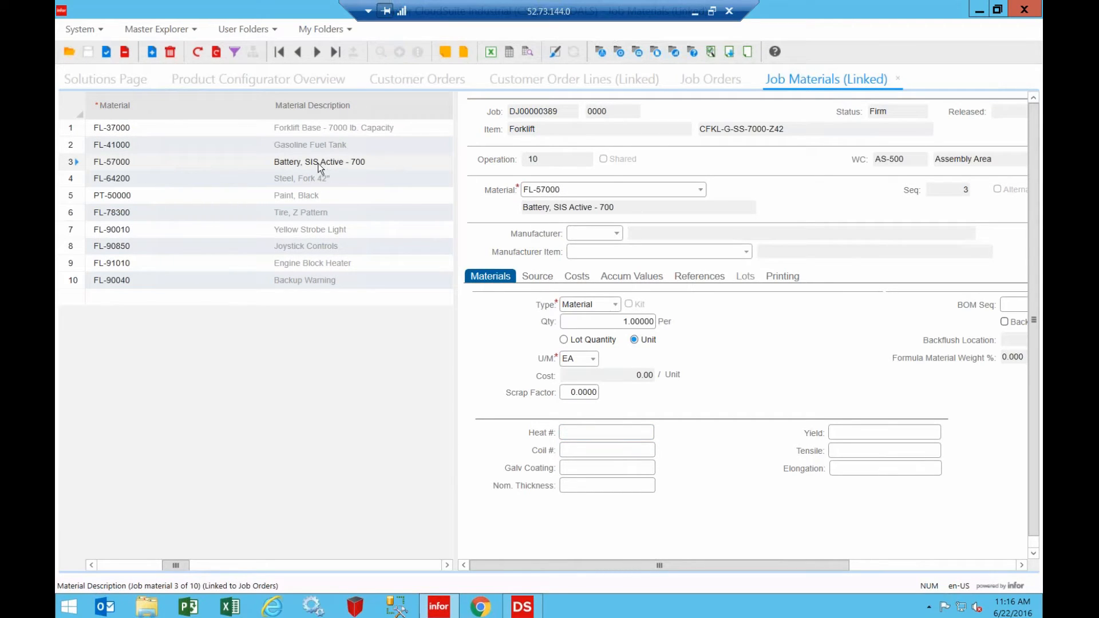
click(305, 178)
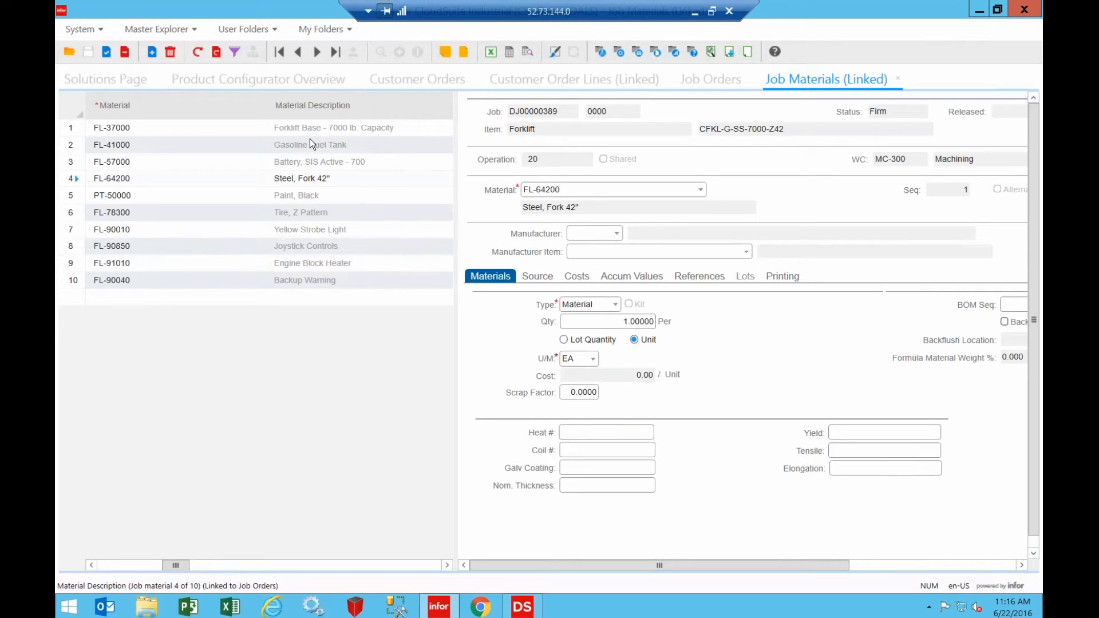
click(293, 196)
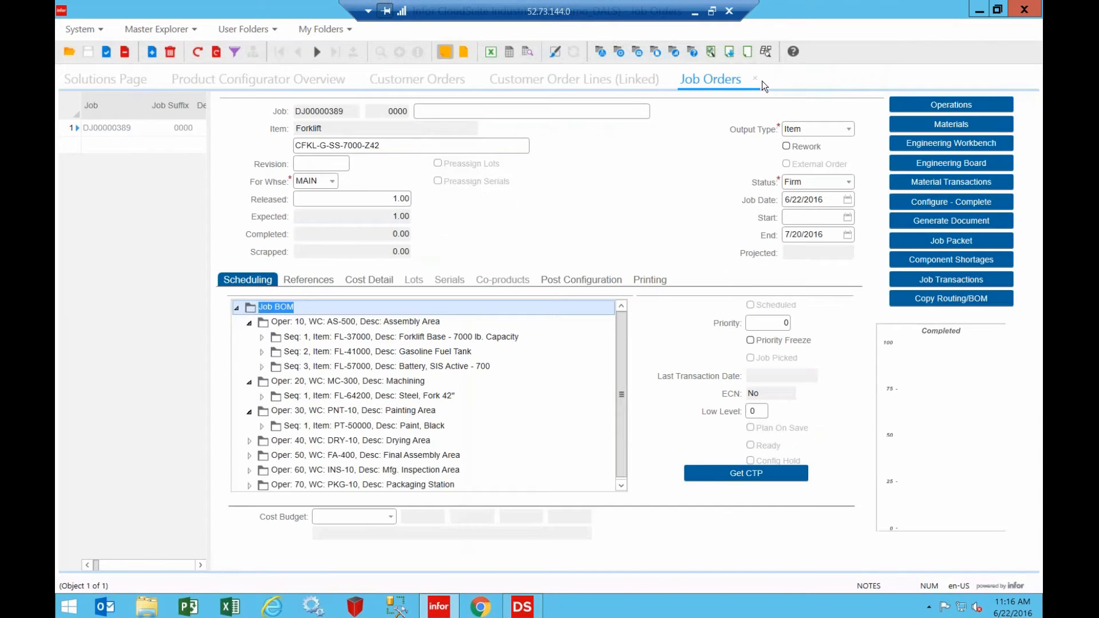
click(755, 78)
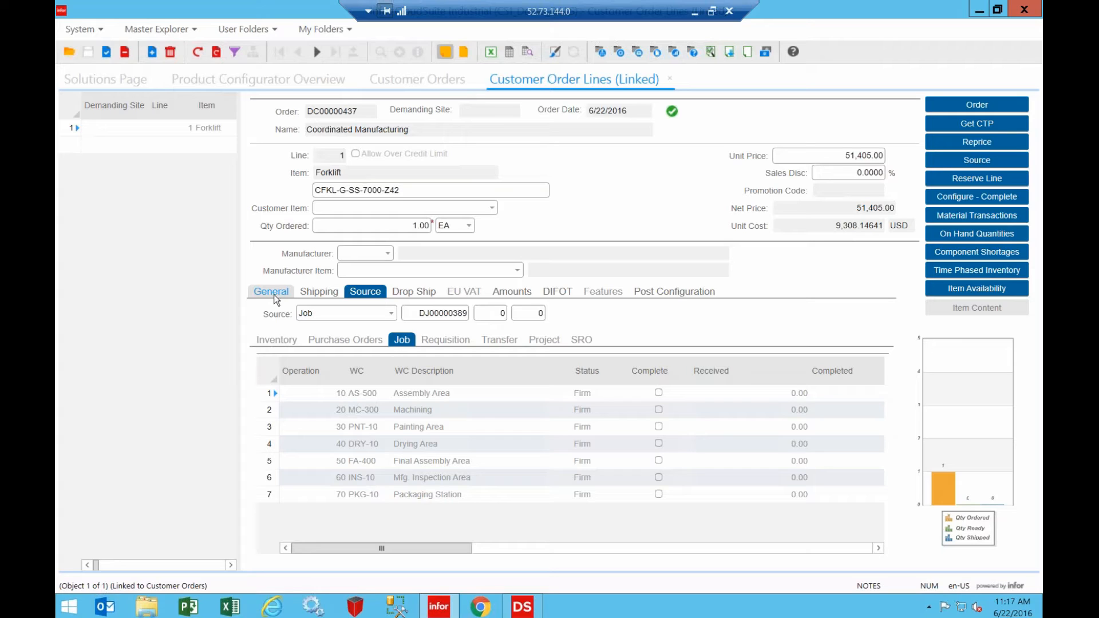
Step: Reopen the configuration of the forklift order line and change the battery to Ultra Hi Performance - 720
click(424, 189)
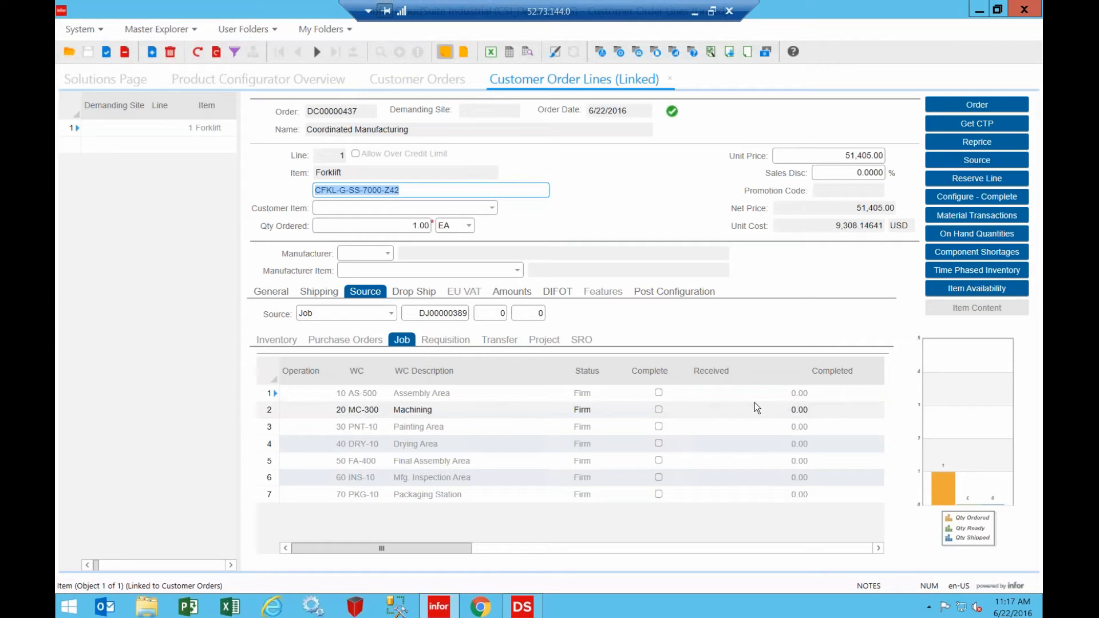
click(980, 197)
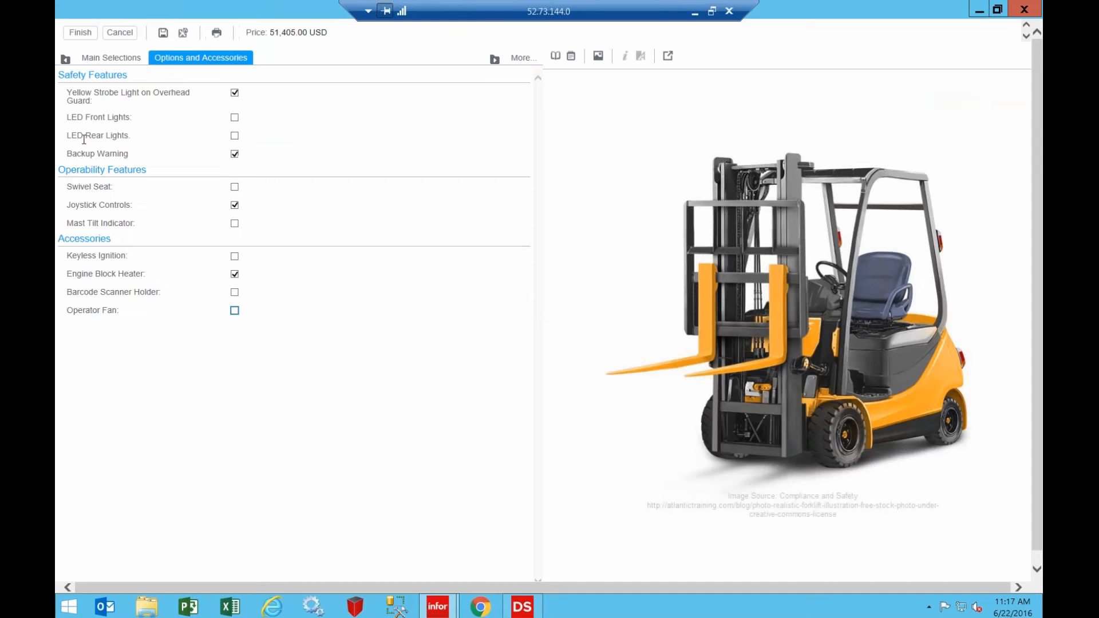
click(108, 60)
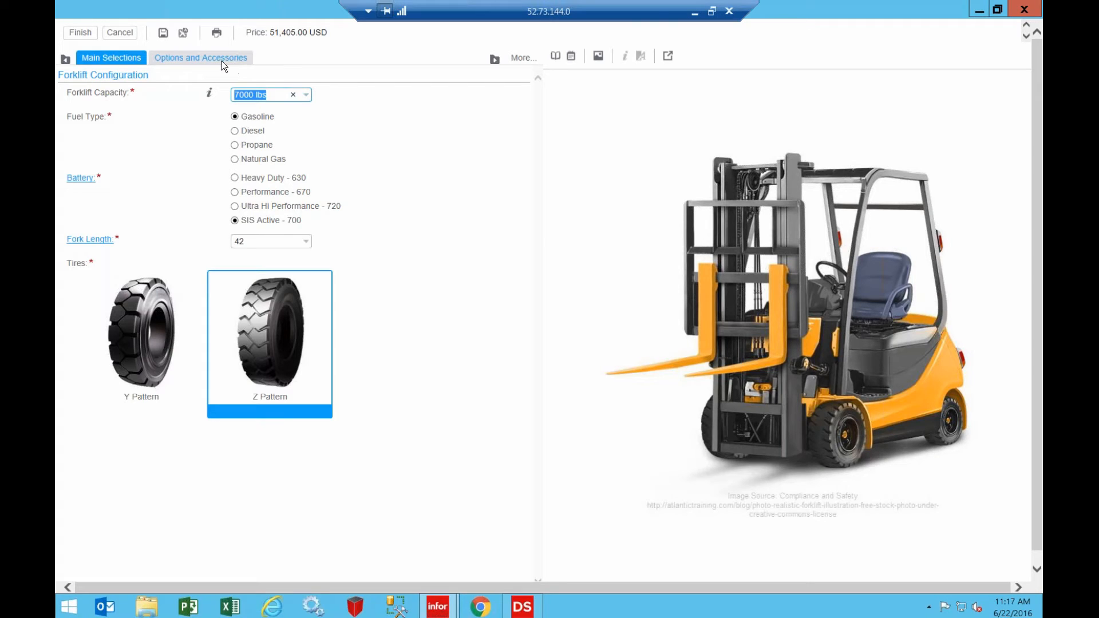
click(259, 208)
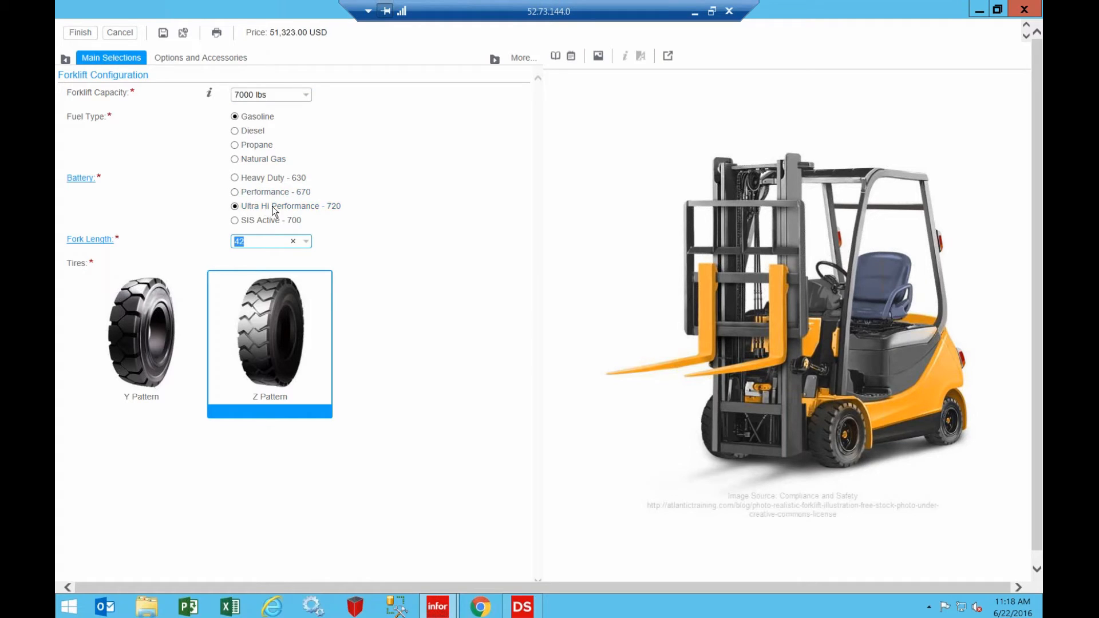
Step: Add the operator fan, barcode scanner holder, mast tilt indicator, keyless ignition, swivel seat, and LED rear and front lights to the forklift
click(205, 56)
click(235, 310)
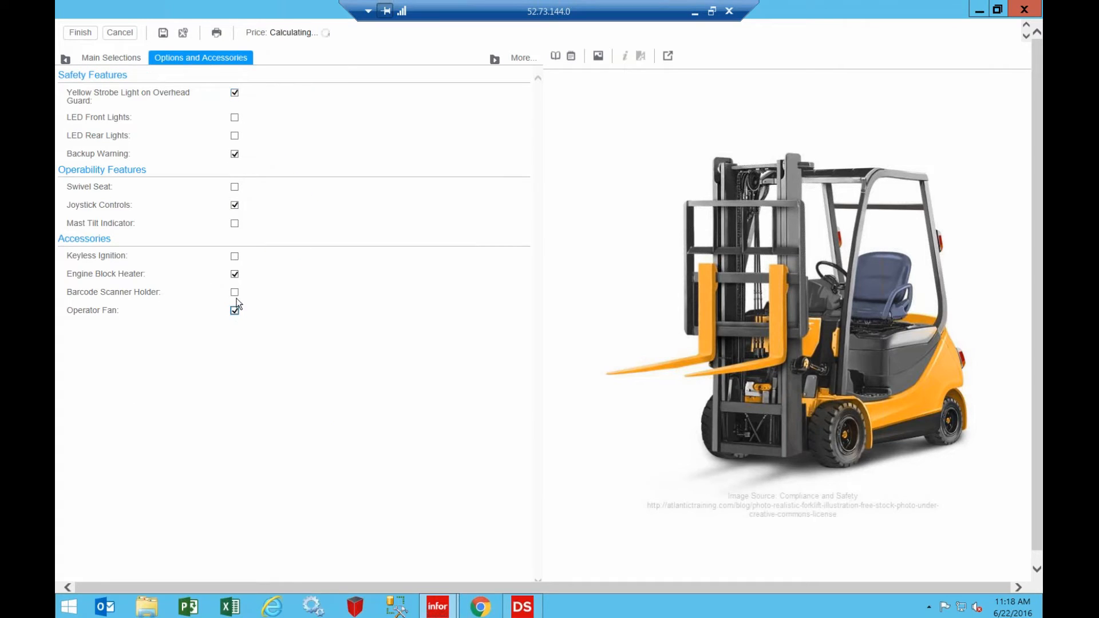
click(236, 293)
click(234, 224)
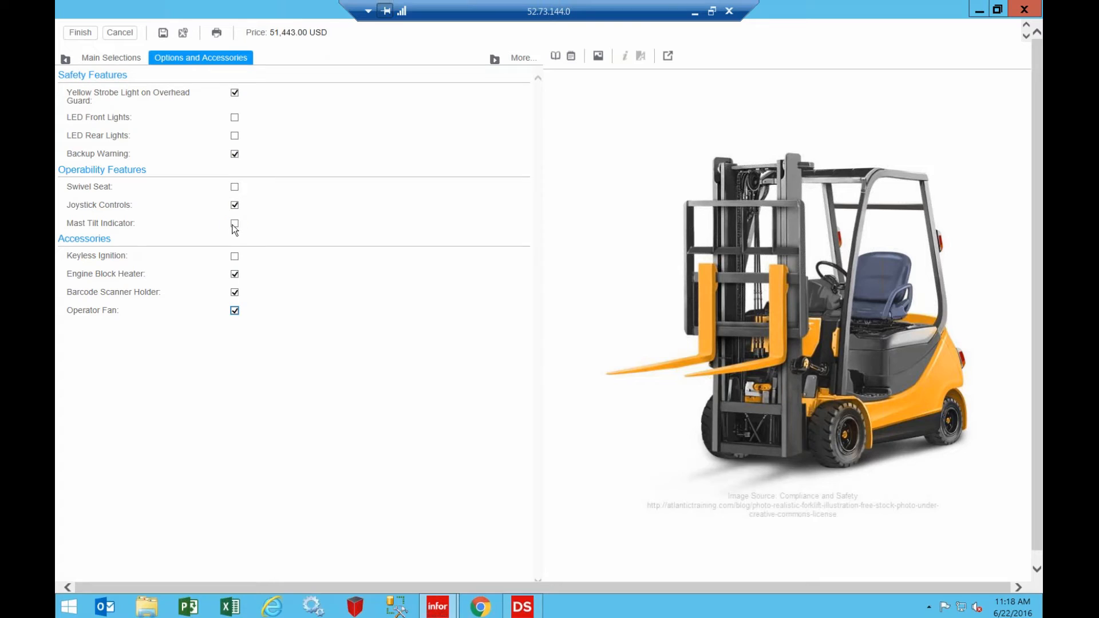
click(235, 257)
click(235, 187)
click(236, 137)
click(235, 118)
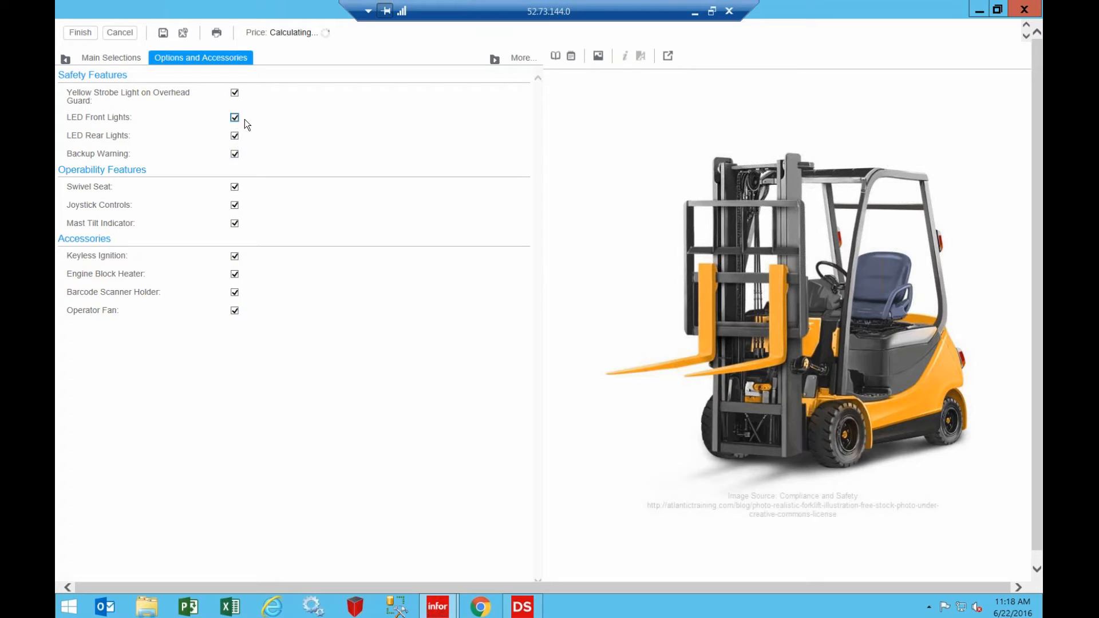
Step: Show the price breakdown, finish the forklift configuration and confirm creating its job
click(572, 55)
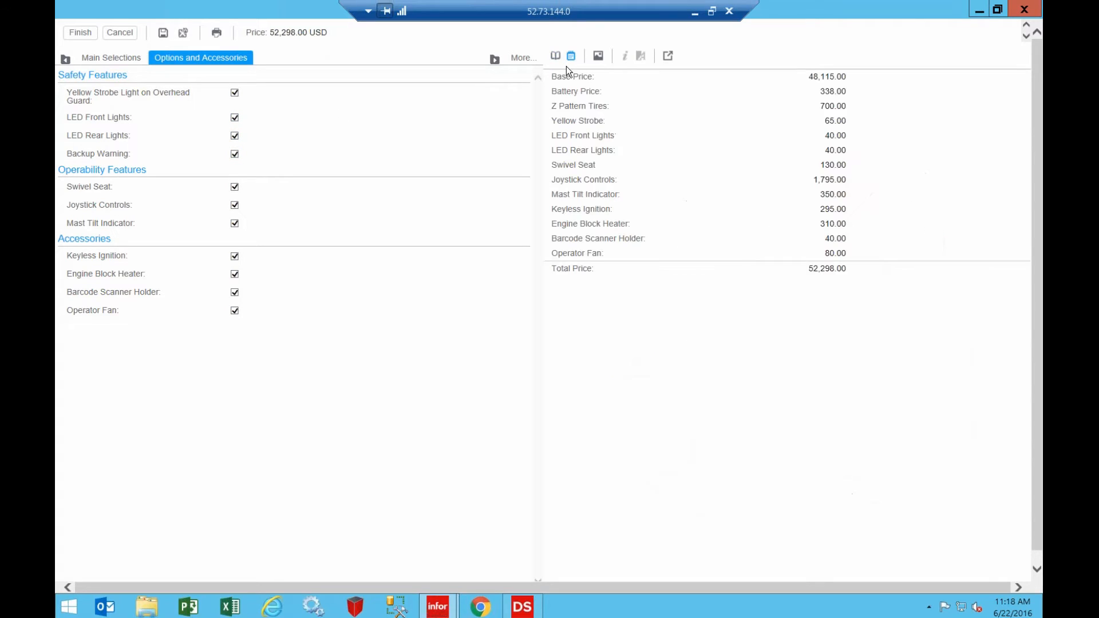
click(79, 33)
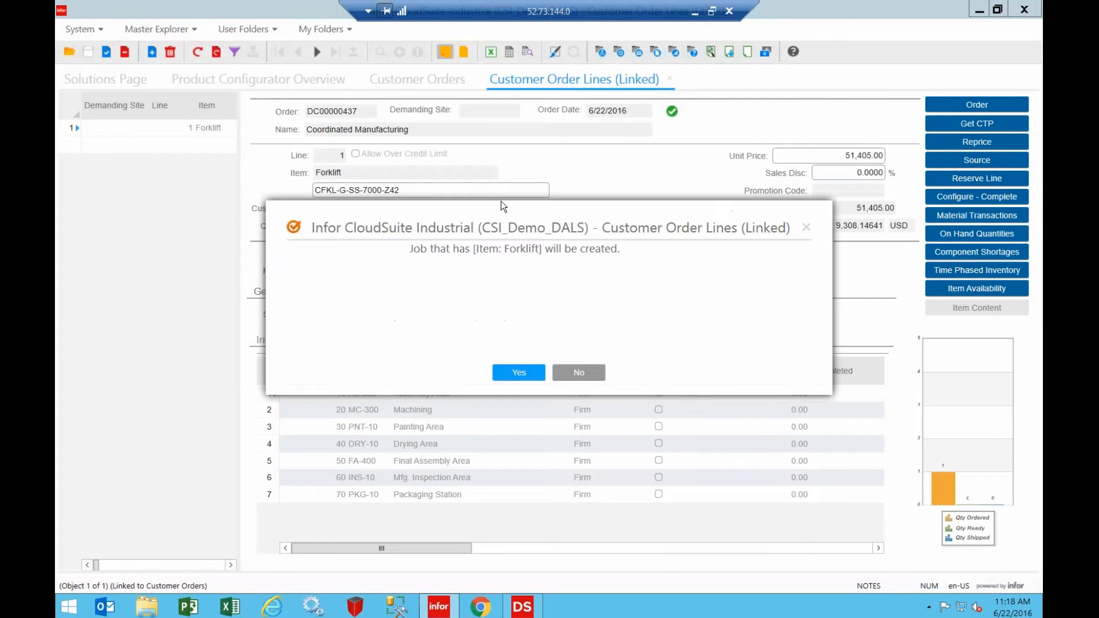
click(515, 373)
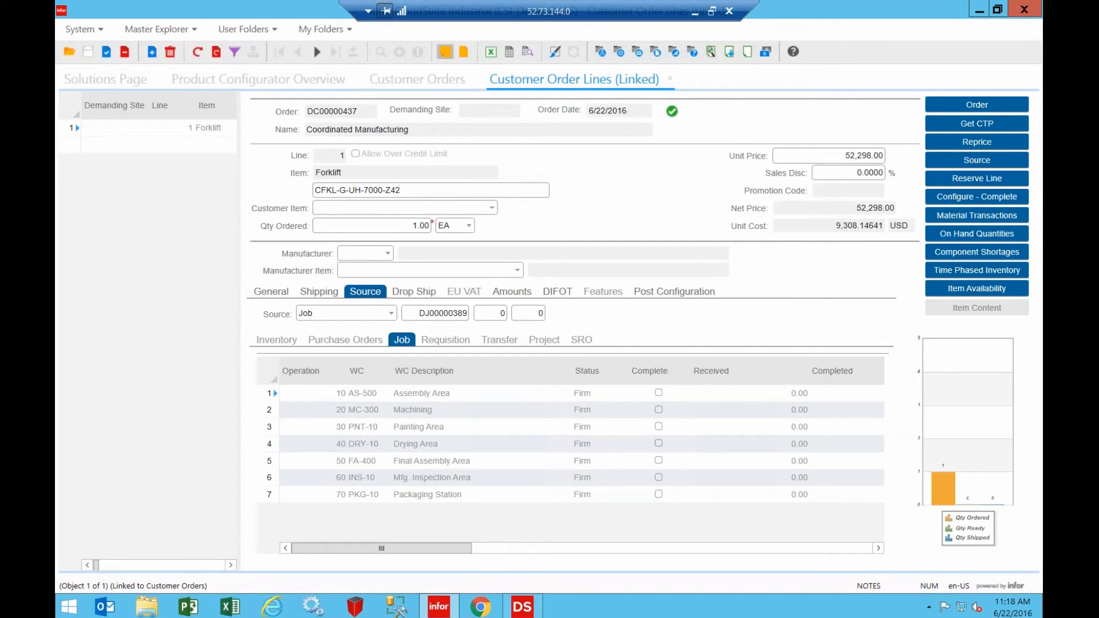
Step: Check the forklift line's unit price, and open its source job with the Job BOM expanded to the operations
click(825, 156)
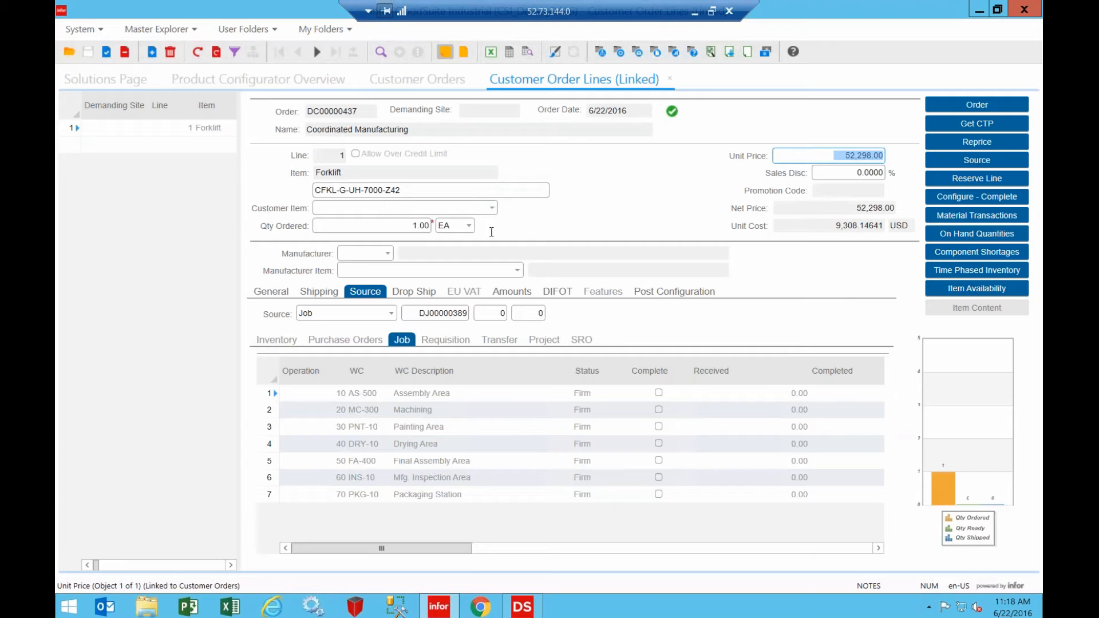
click(959, 162)
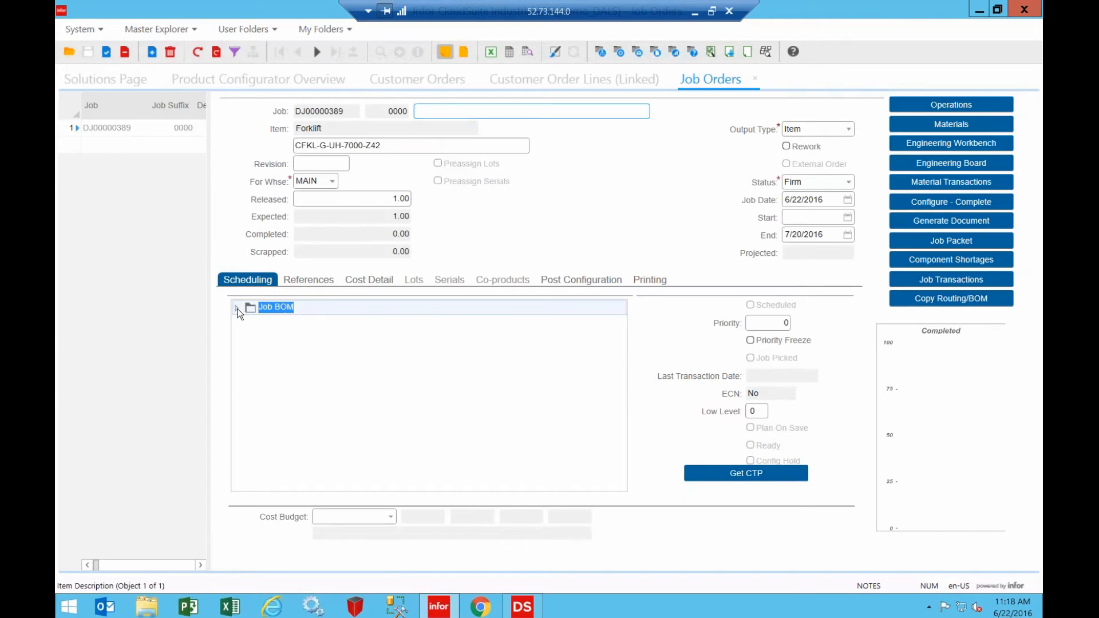
click(237, 308)
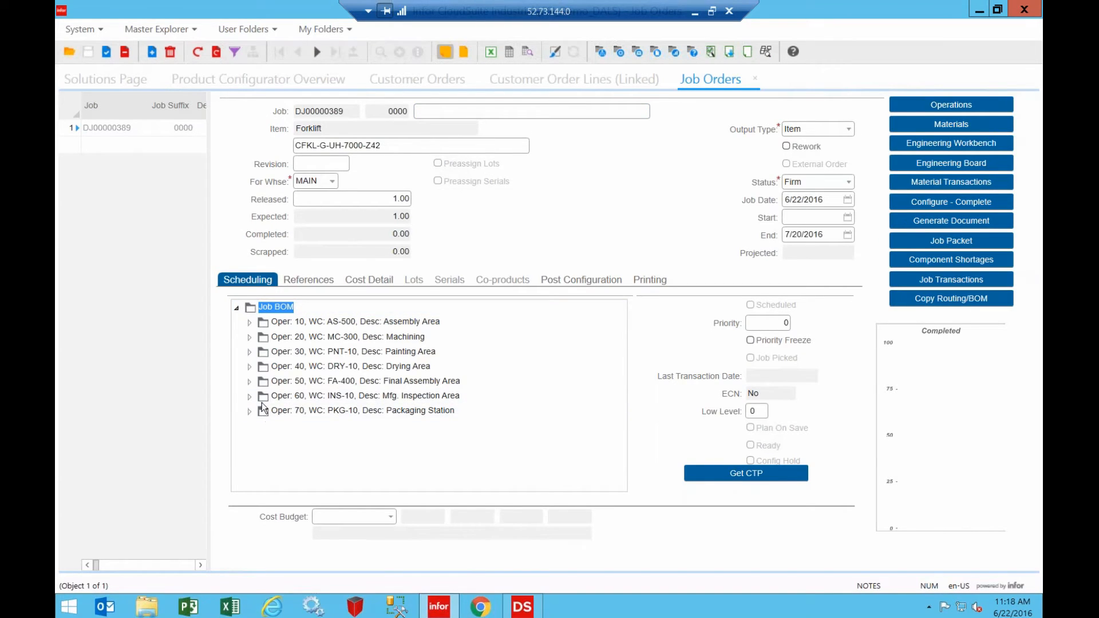
Step: Inspect the reconfigured job's materials FL-90850 and FL-91010, and close the job materials and job order
click(962, 126)
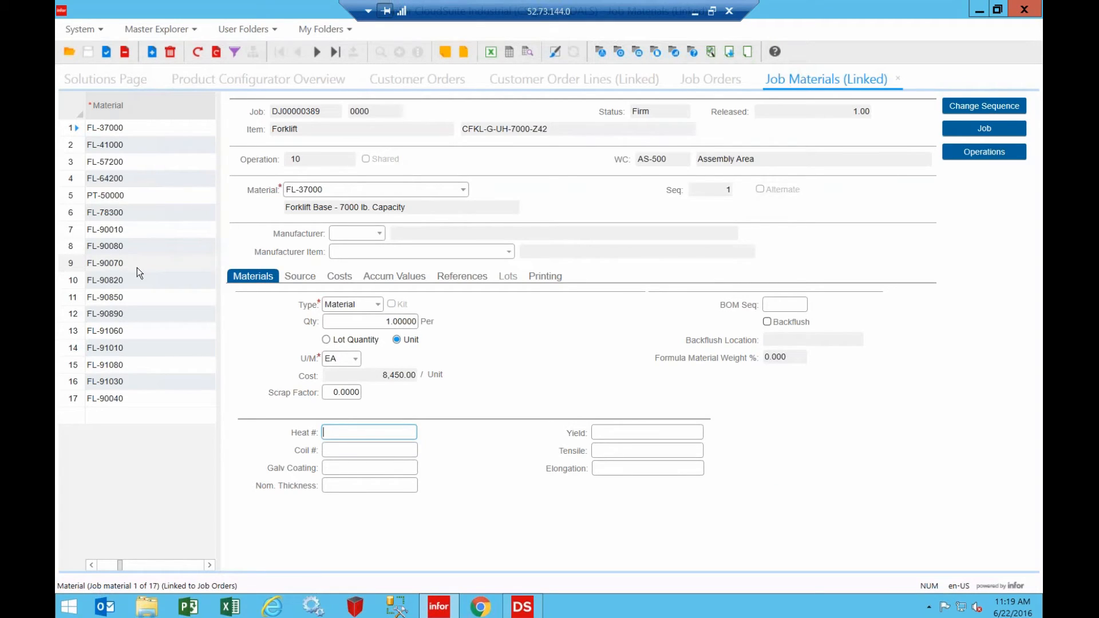
click(138, 297)
click(150, 347)
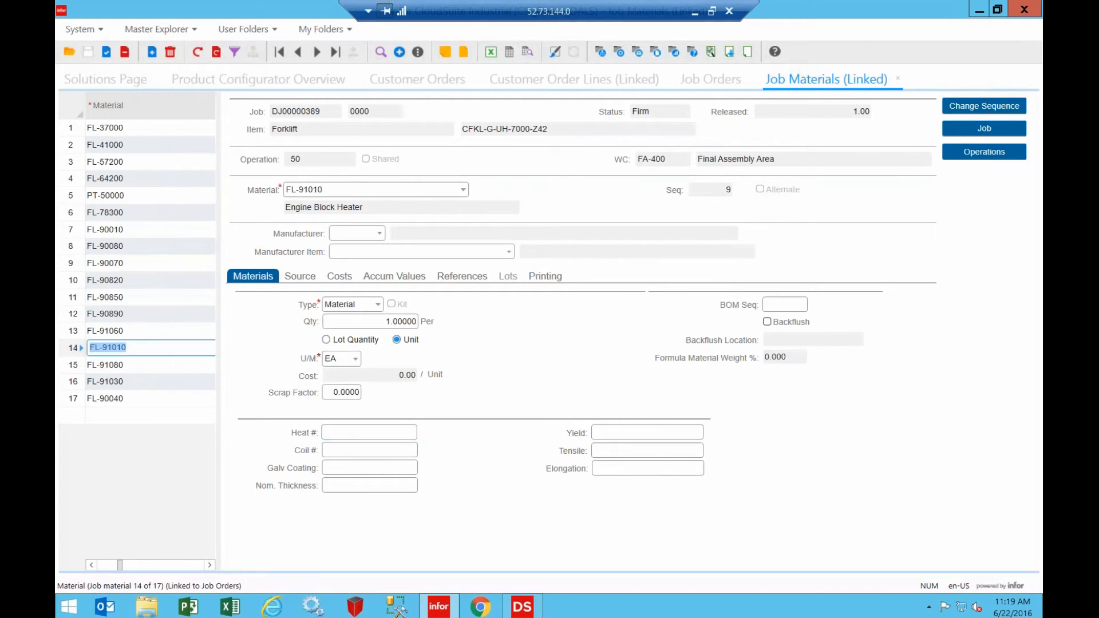
click(897, 78)
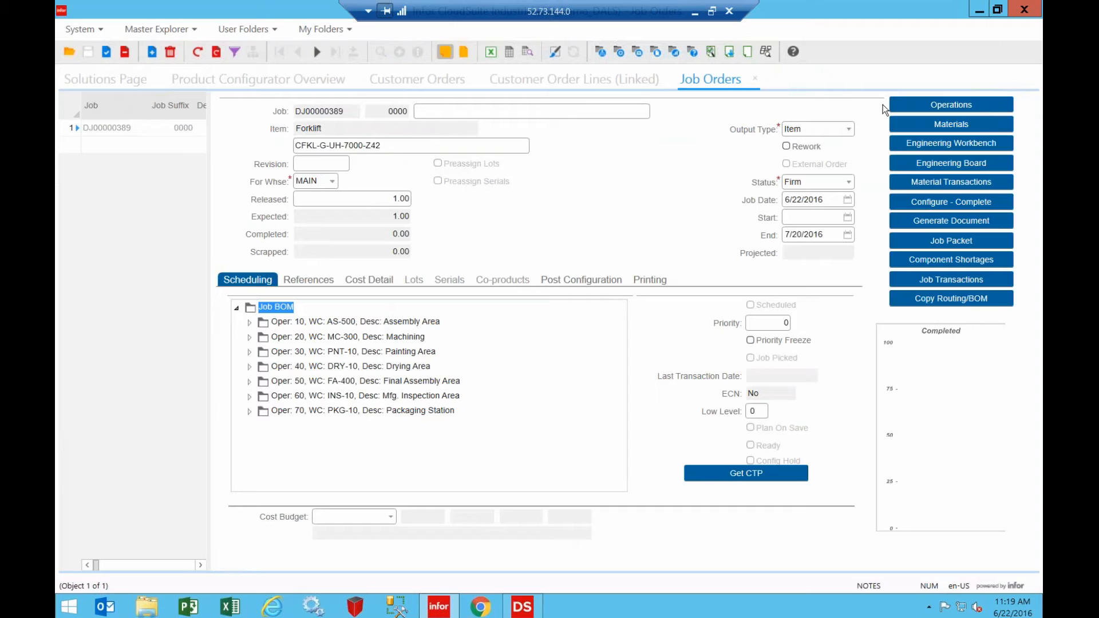
click(755, 79)
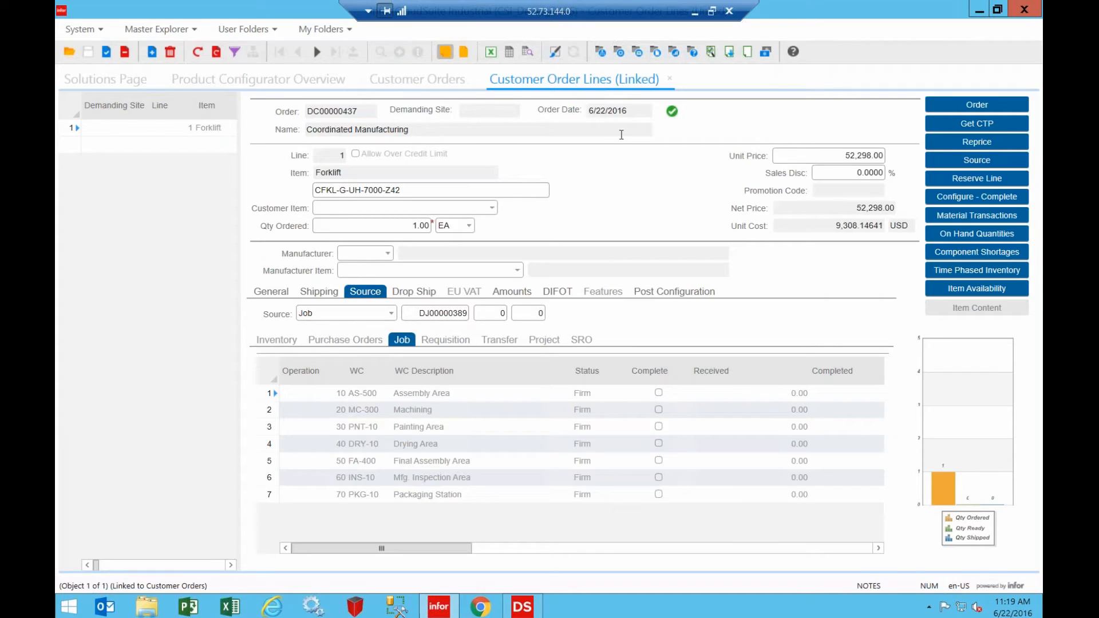
Step: Add the item Wood Door as order line 2, save the line and open its configuration
click(94, 150)
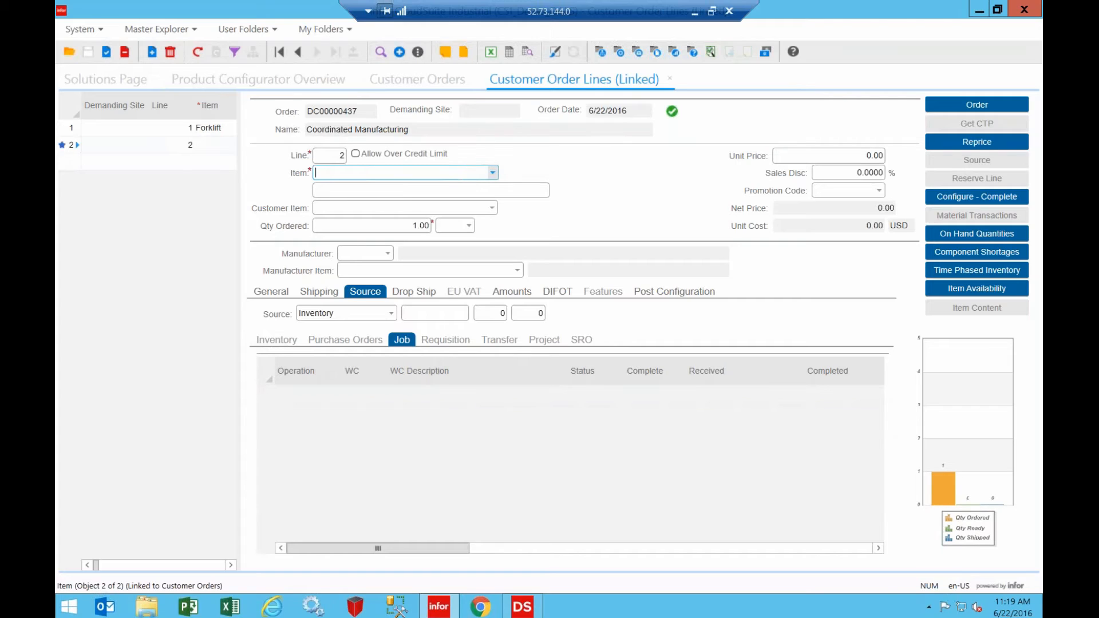
text(wood door)
key(Tab)
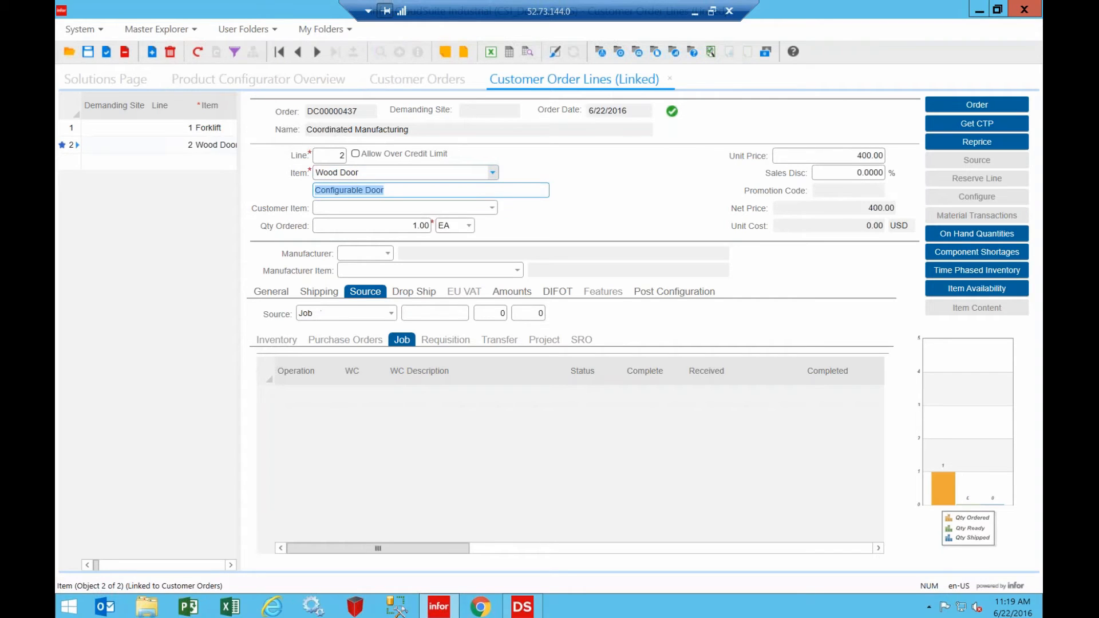
key(ctrl+s)
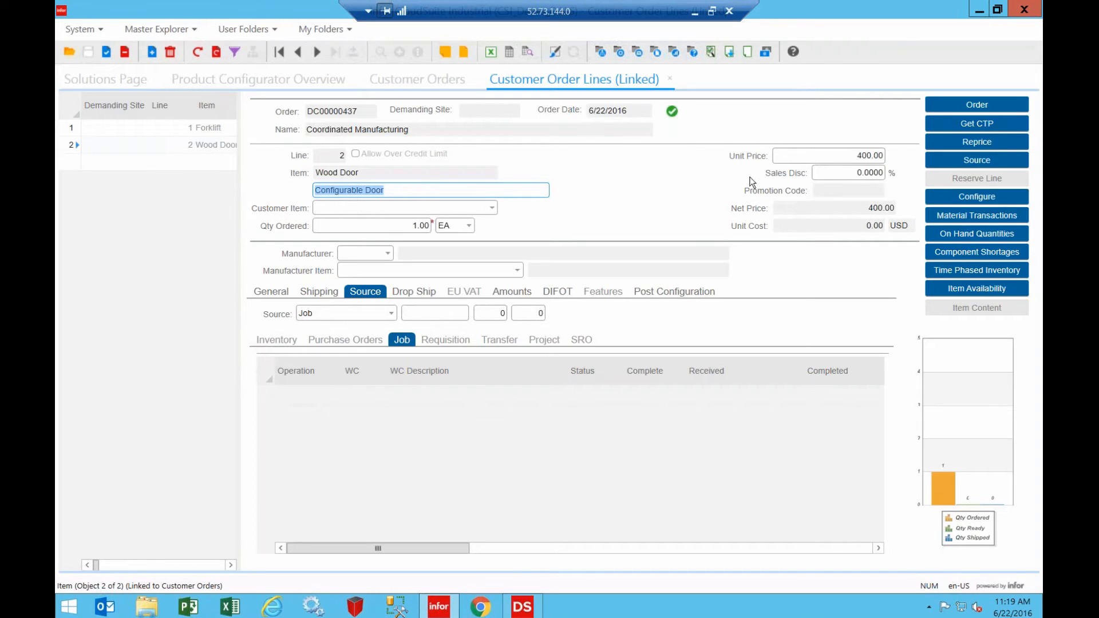
click(948, 197)
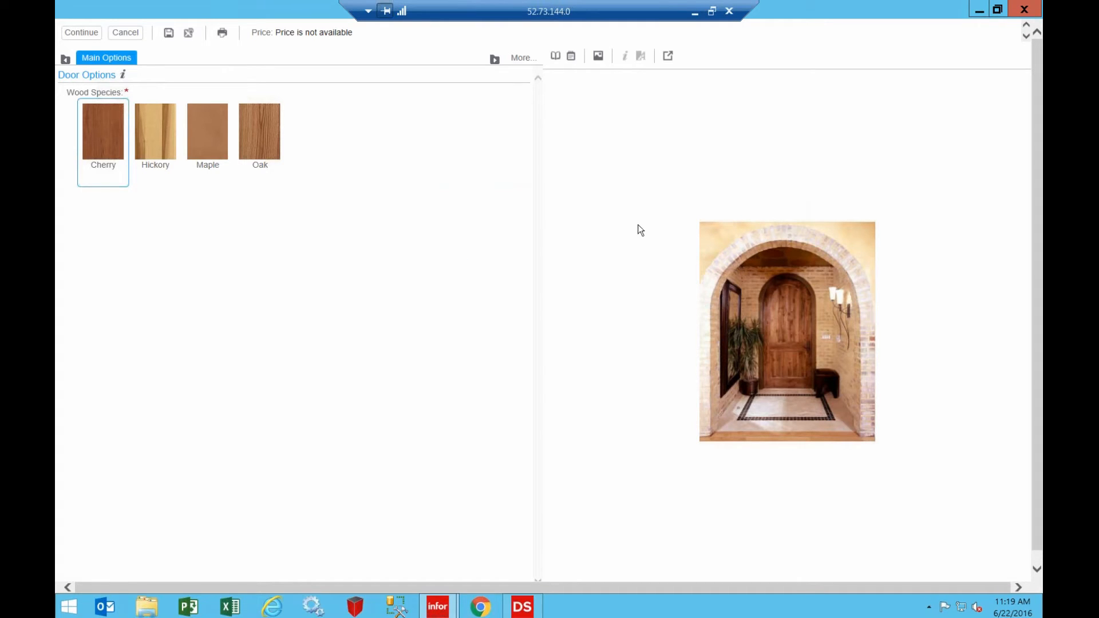
Step: Try the Cherry and Hickory wood species, previewing Hickory with the Natural and Cider stain colors
click(104, 138)
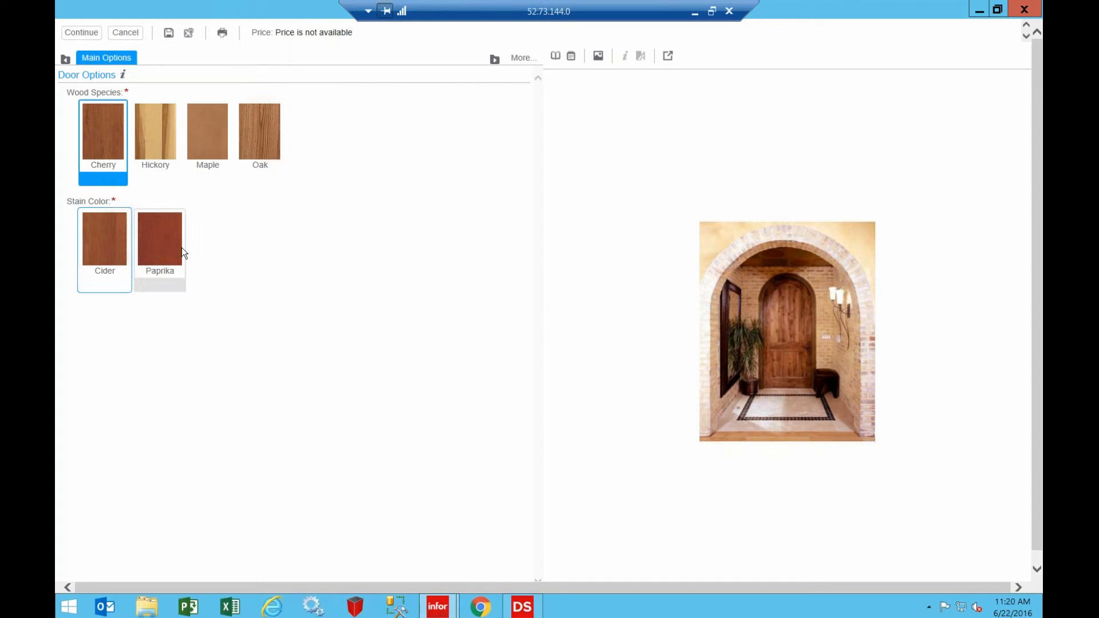
click(156, 142)
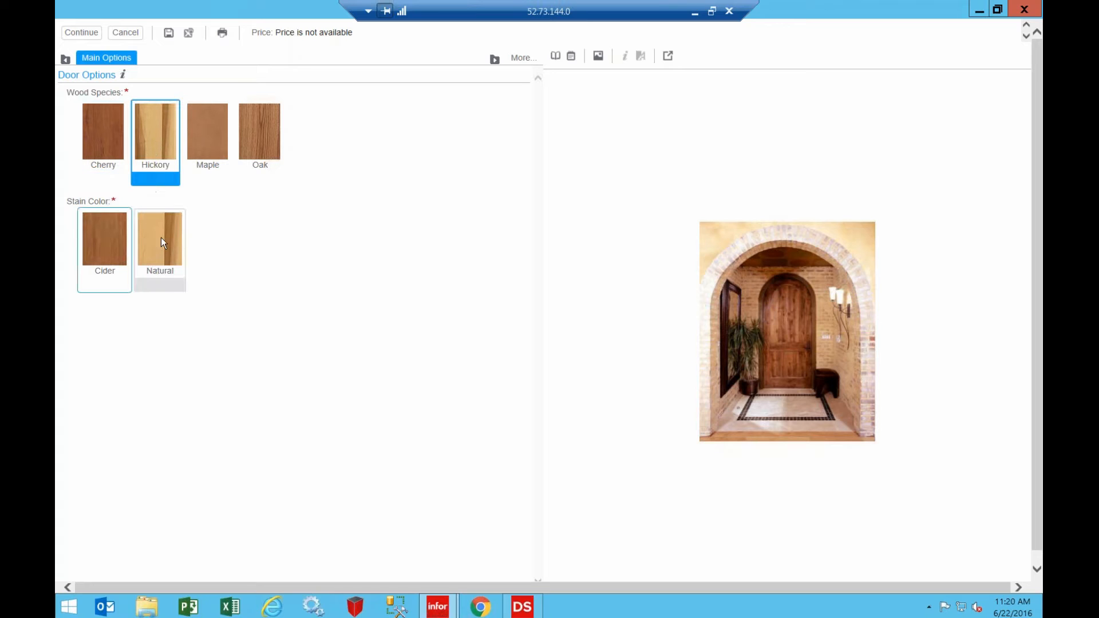
click(160, 238)
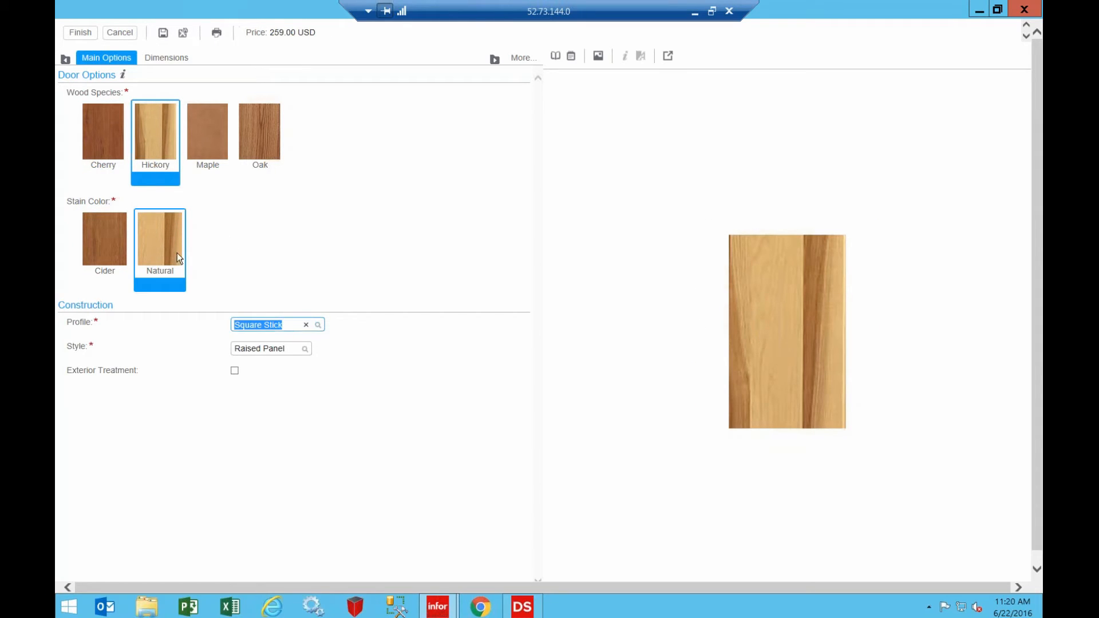
click(102, 242)
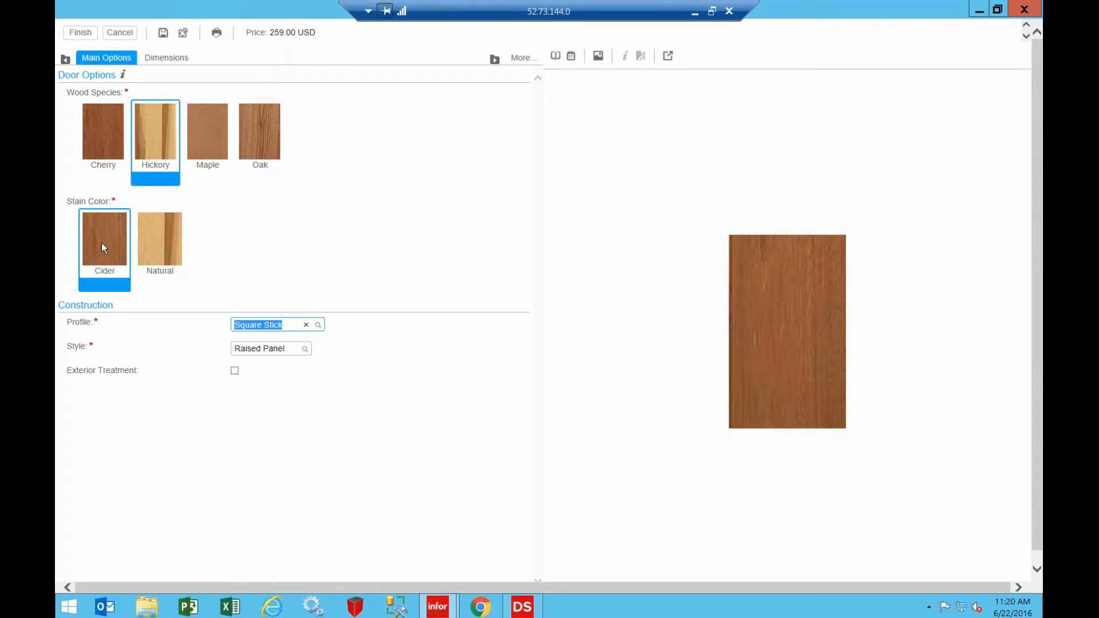
Step: Try the Maple wood species, comparing its Natural and Toffee stain colors
click(209, 146)
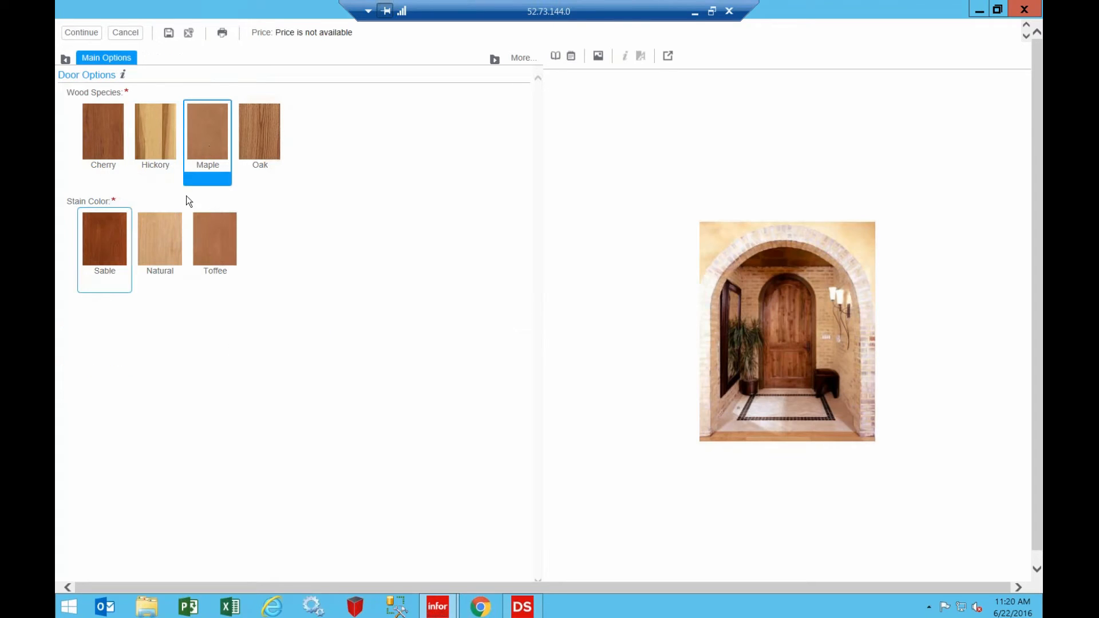
click(167, 240)
click(216, 247)
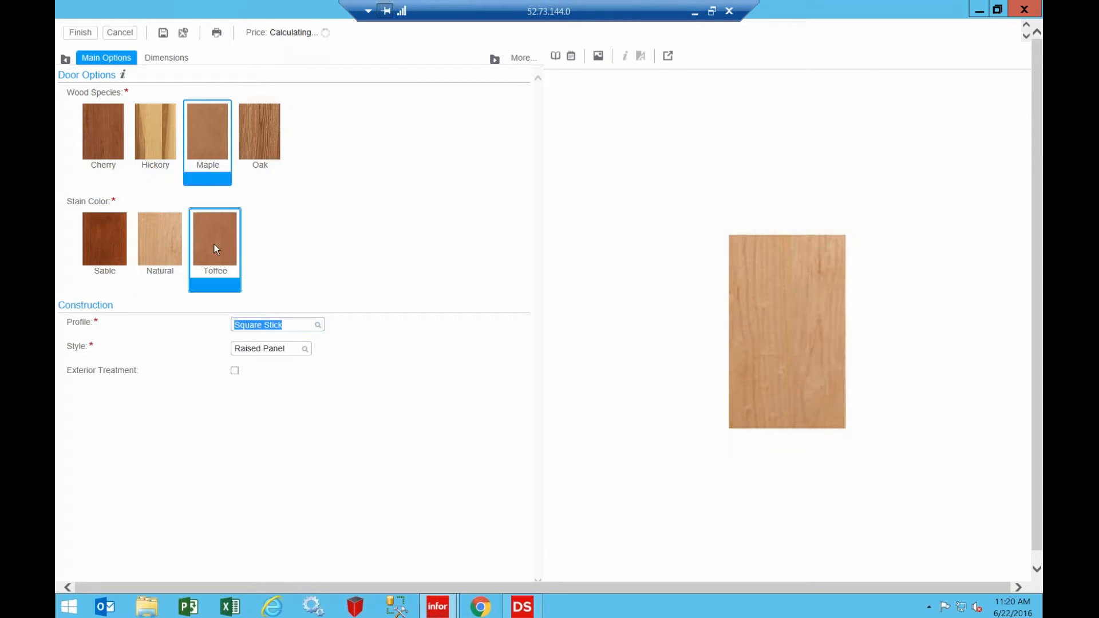
click(161, 242)
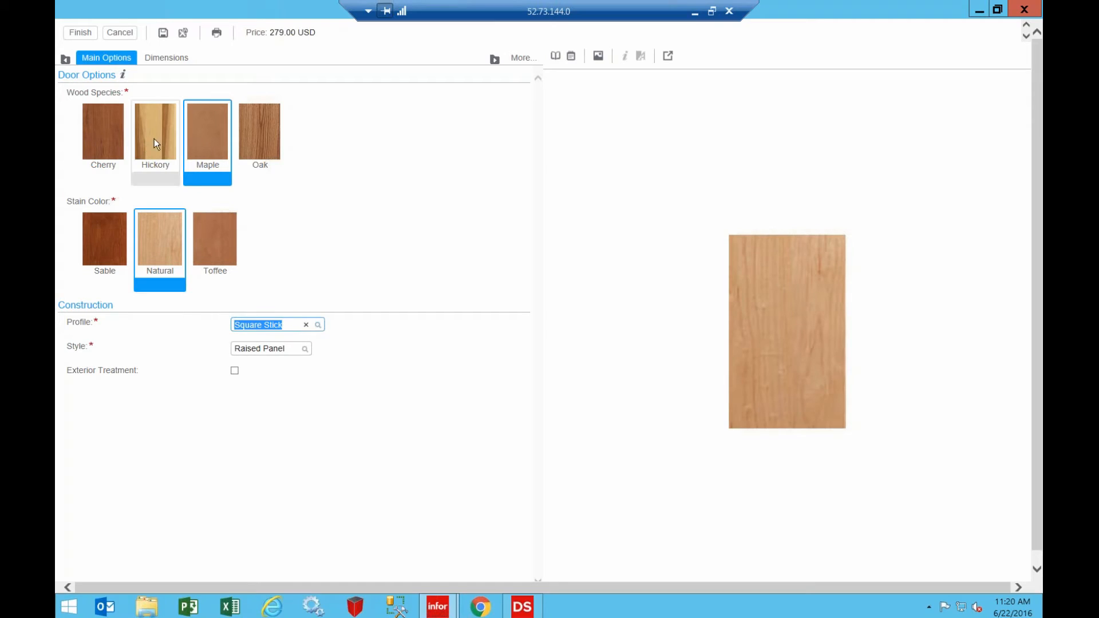
Step: Set the door's wood species to Cherry with the Paprika stain color, and display the information about the door options
click(114, 131)
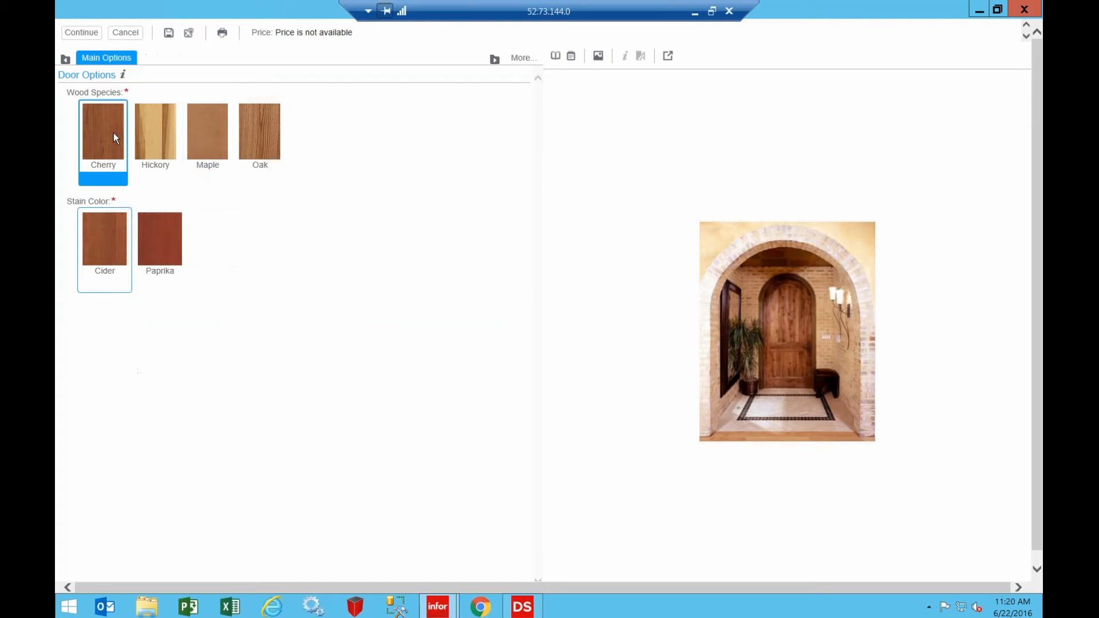
click(153, 242)
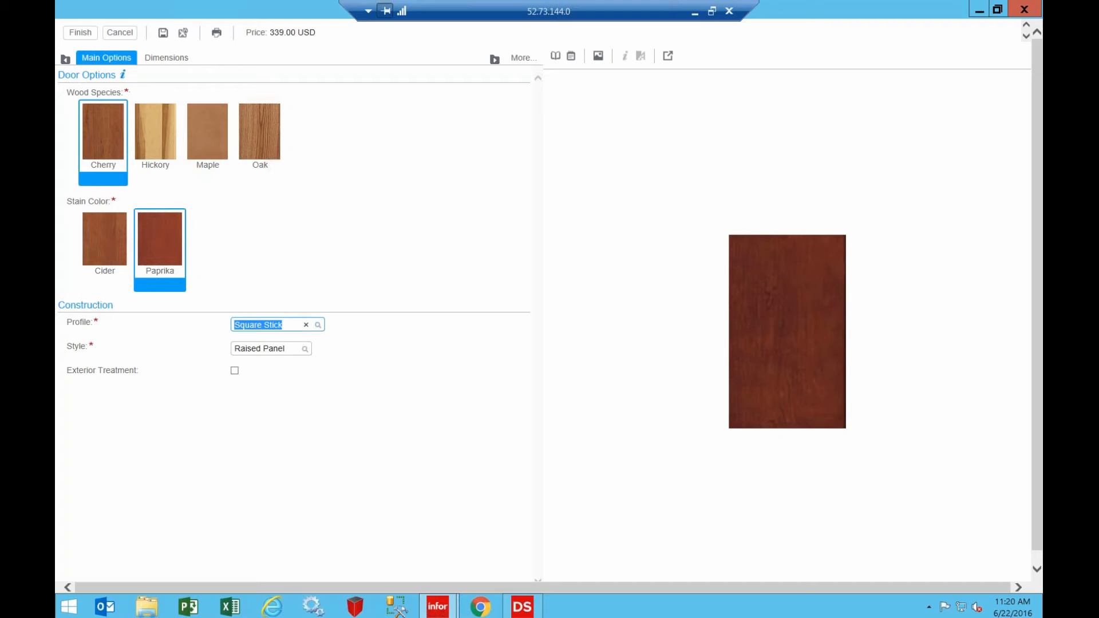
click(123, 78)
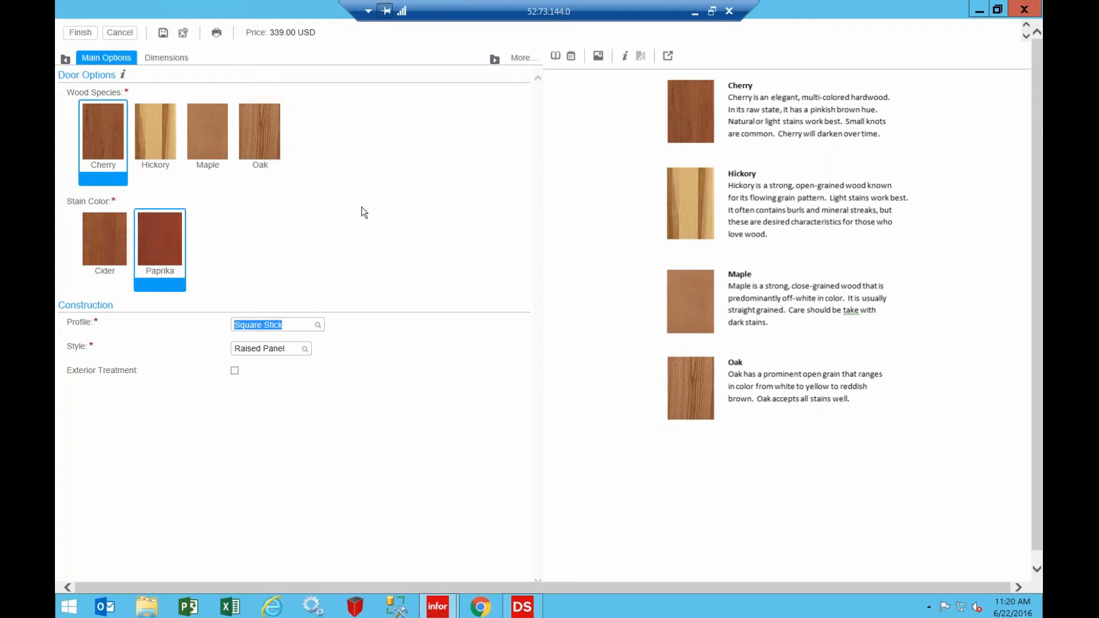
Step: Set the door's construction profile to Roman Ogee and enable Exterior Treatment
click(290, 324)
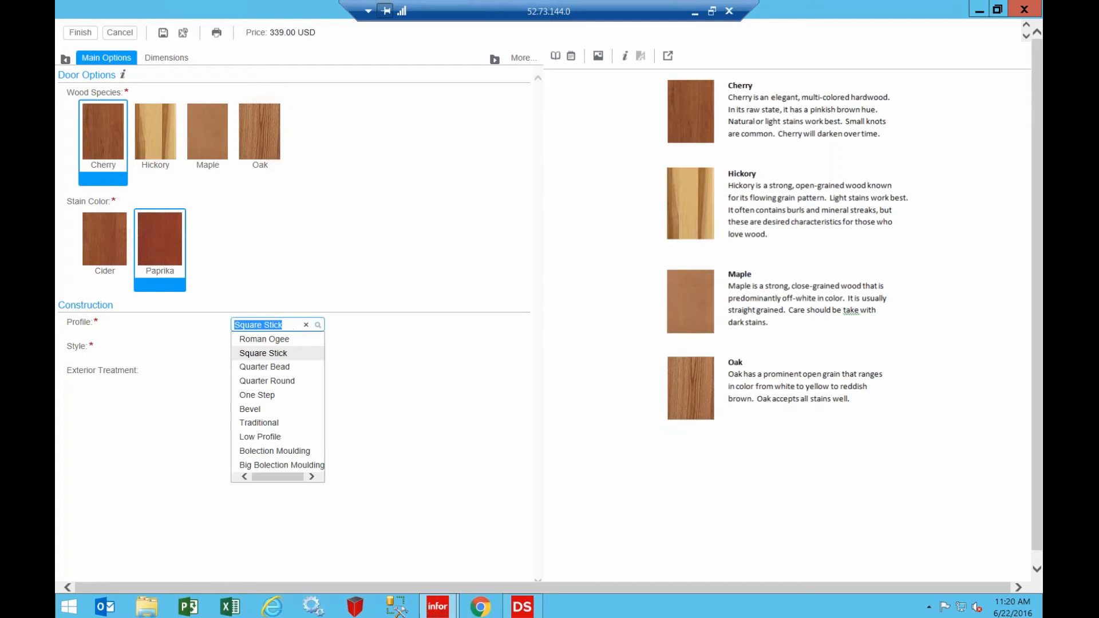
click(407, 370)
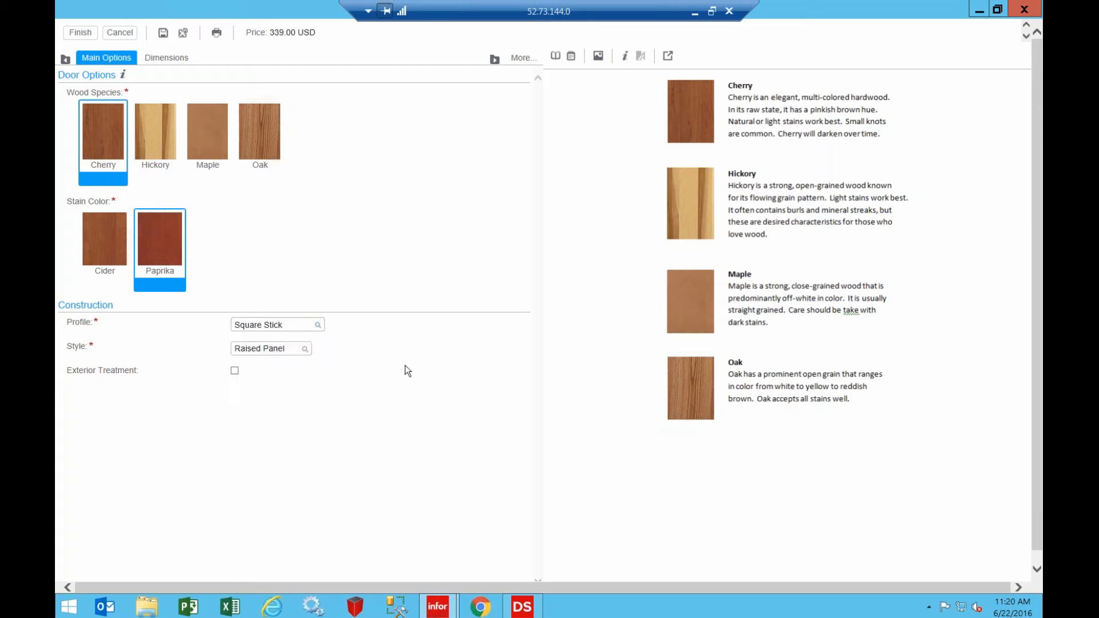
right_click(318, 325)
click(318, 326)
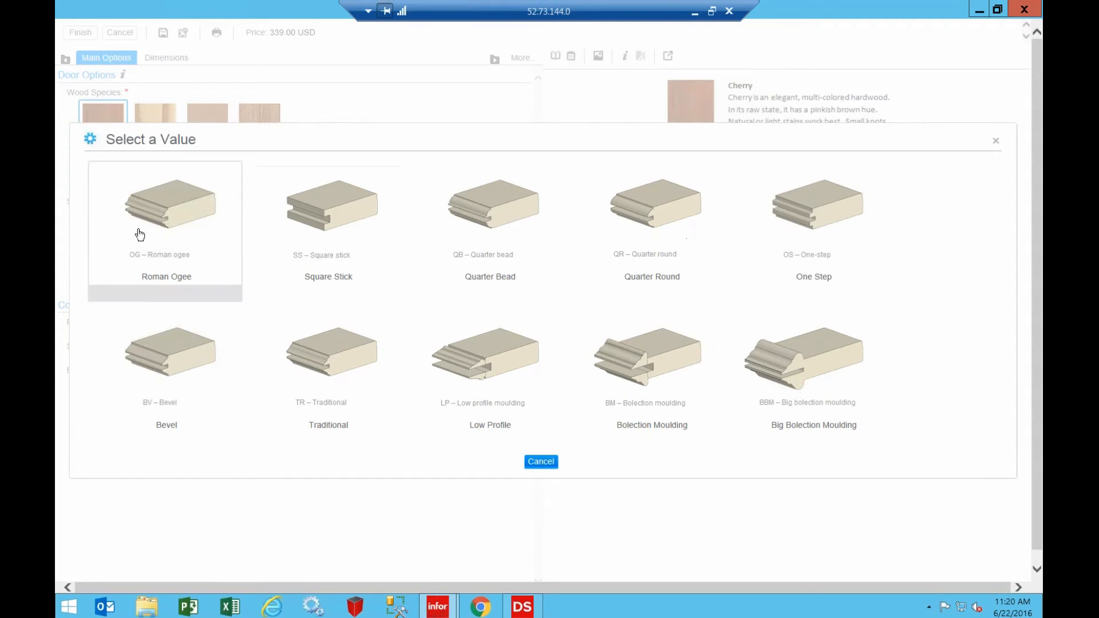
click(177, 222)
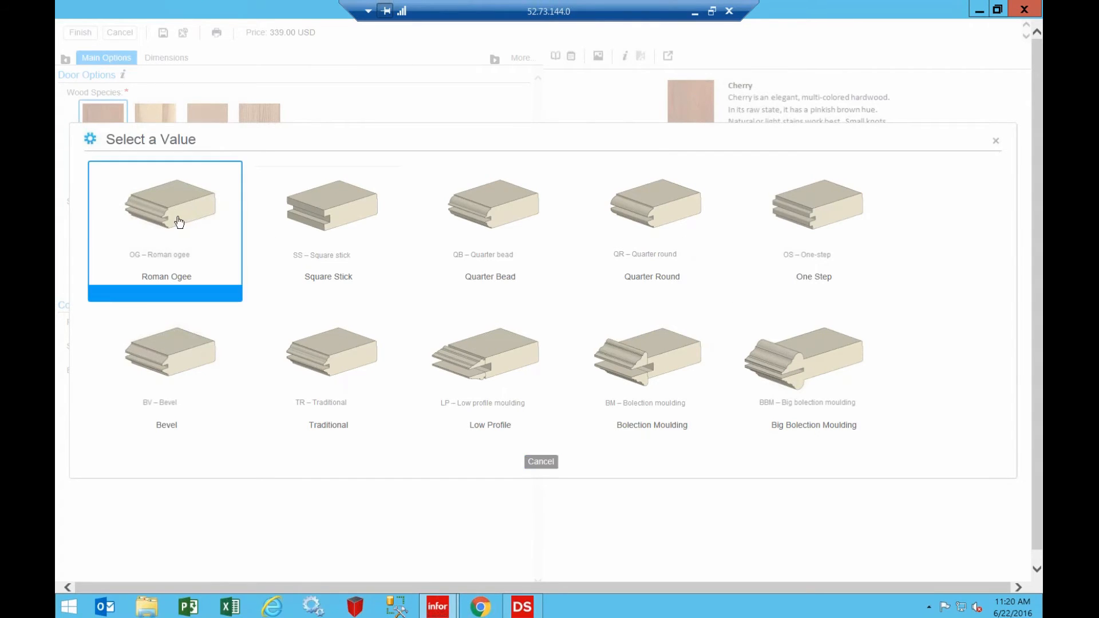
key(Tab)
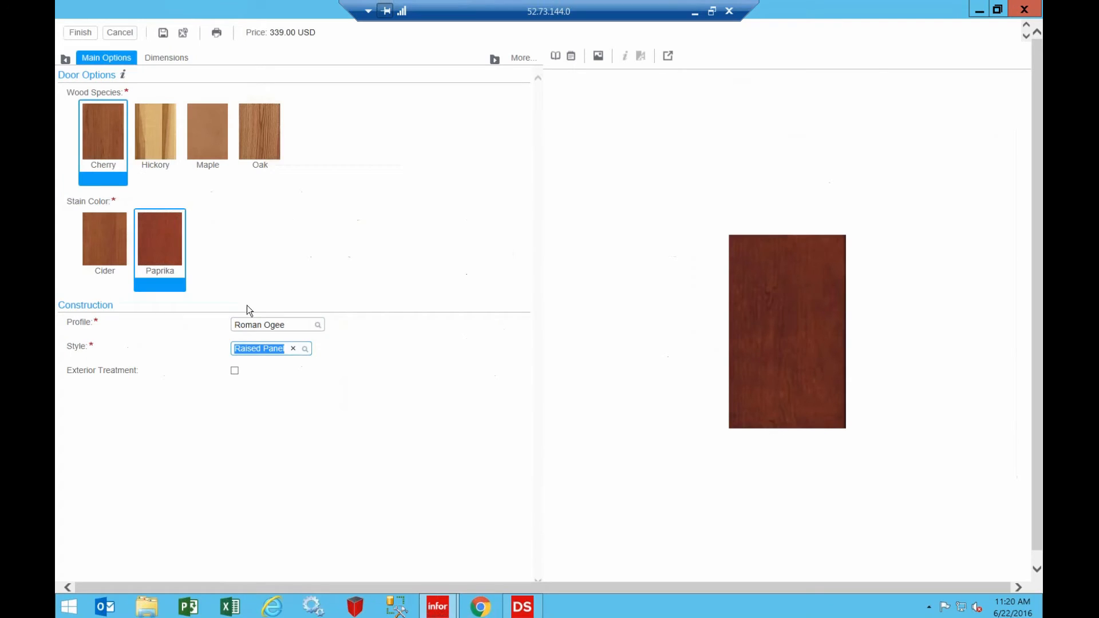
click(235, 370)
Step: Enable the 2D image of the door in its style and size options
click(163, 57)
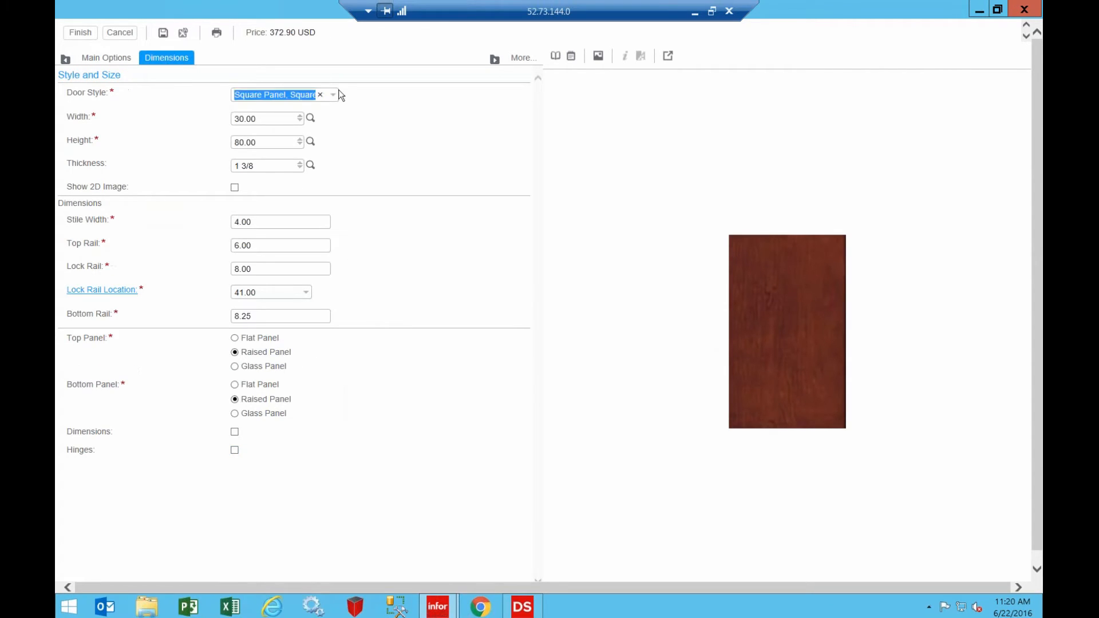
click(235, 188)
key(Tab)
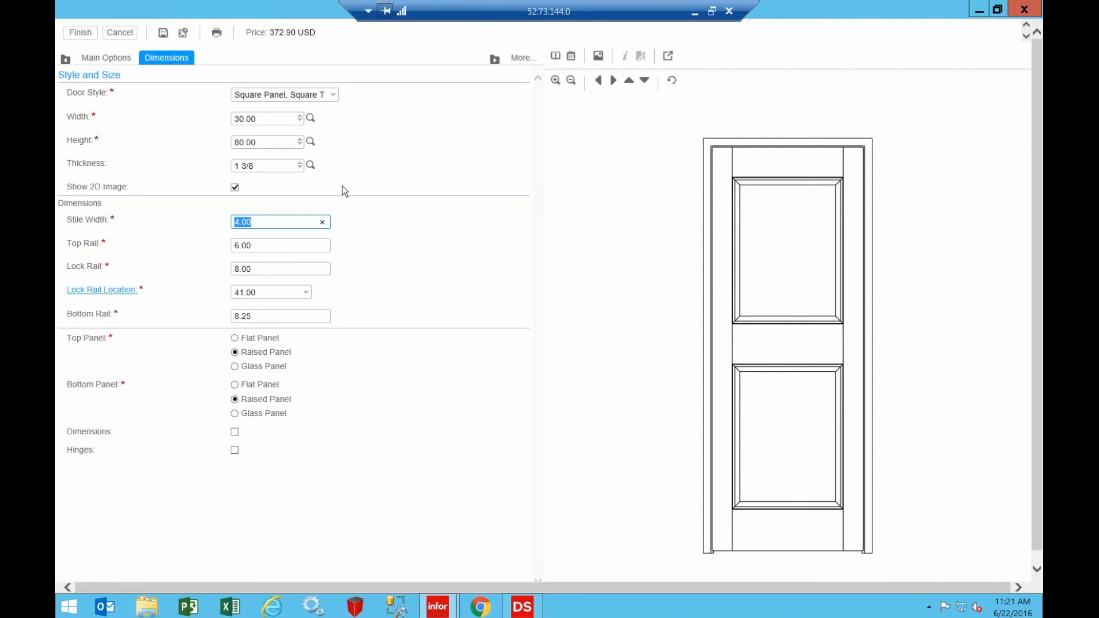
Step: Browse the available door widths from the first to the last values, leaving the width unset
click(310, 118)
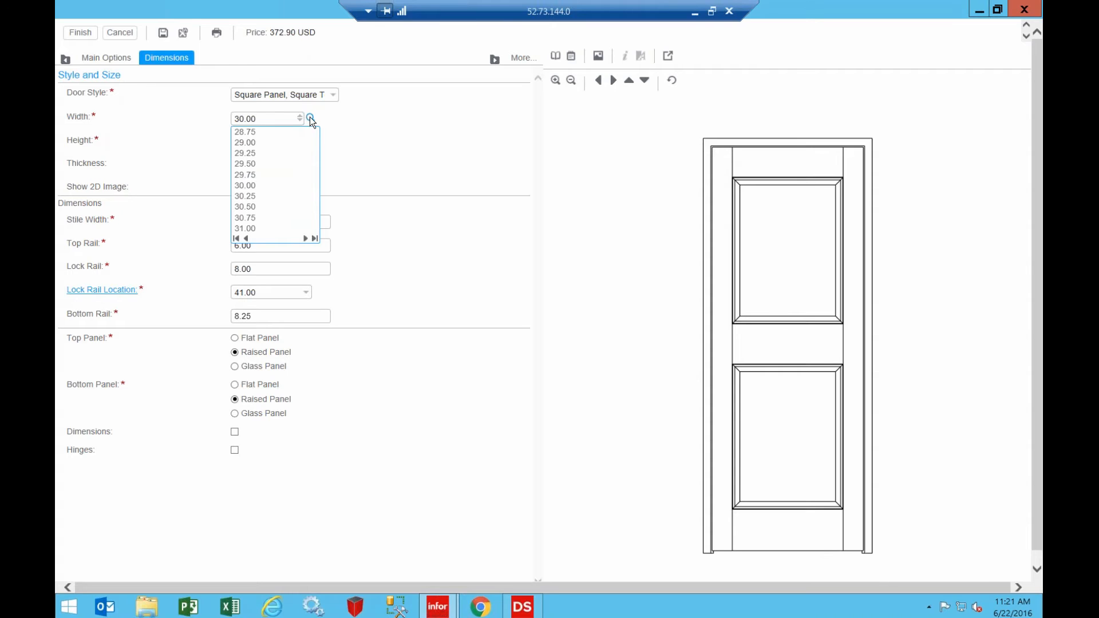
click(236, 238)
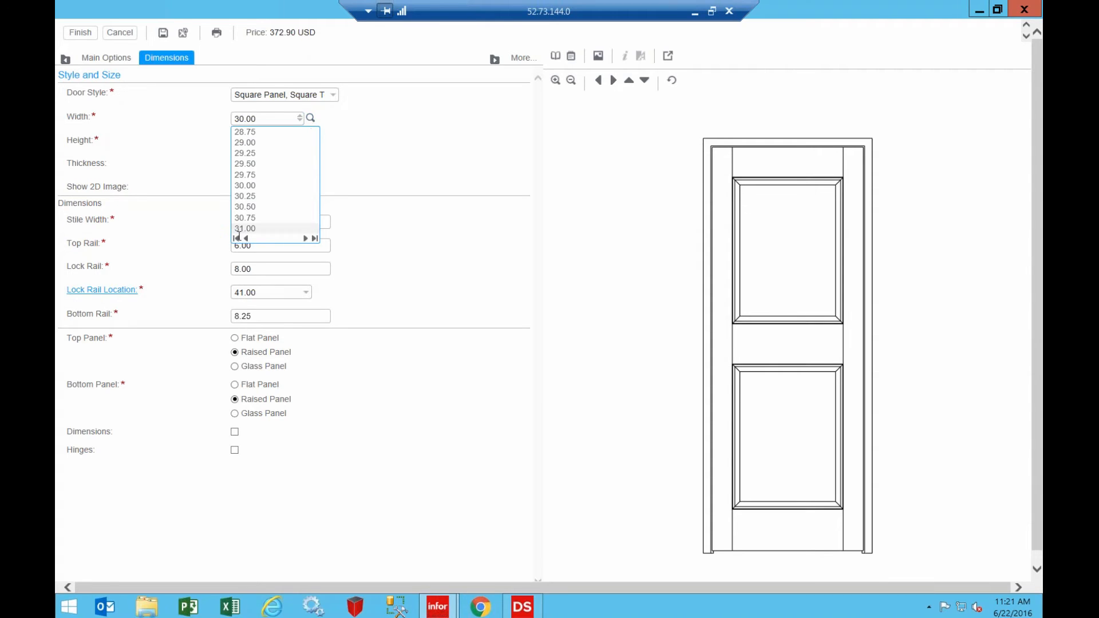
click(315, 239)
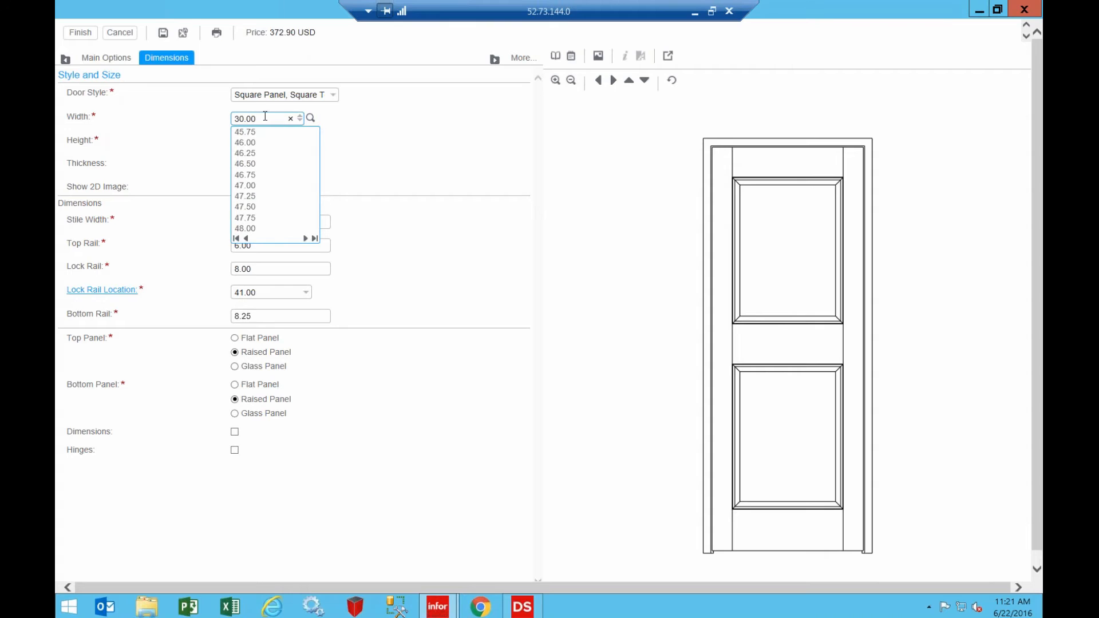
click(385, 138)
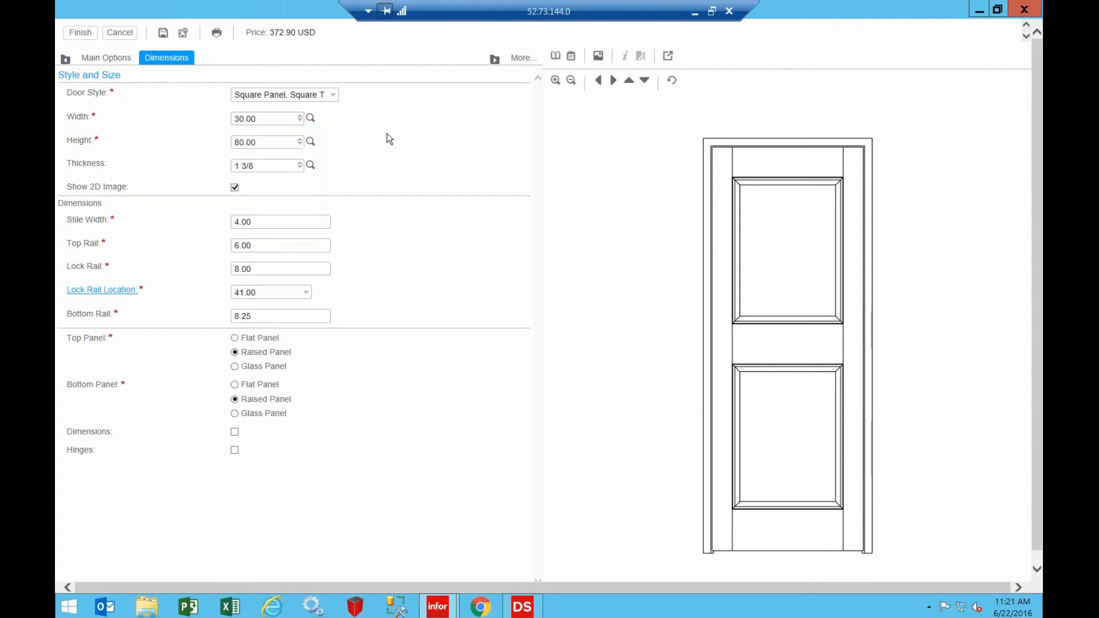
Step: Try to set the door's stile width to 54.00
click(284, 223)
click(233, 221)
text(5)
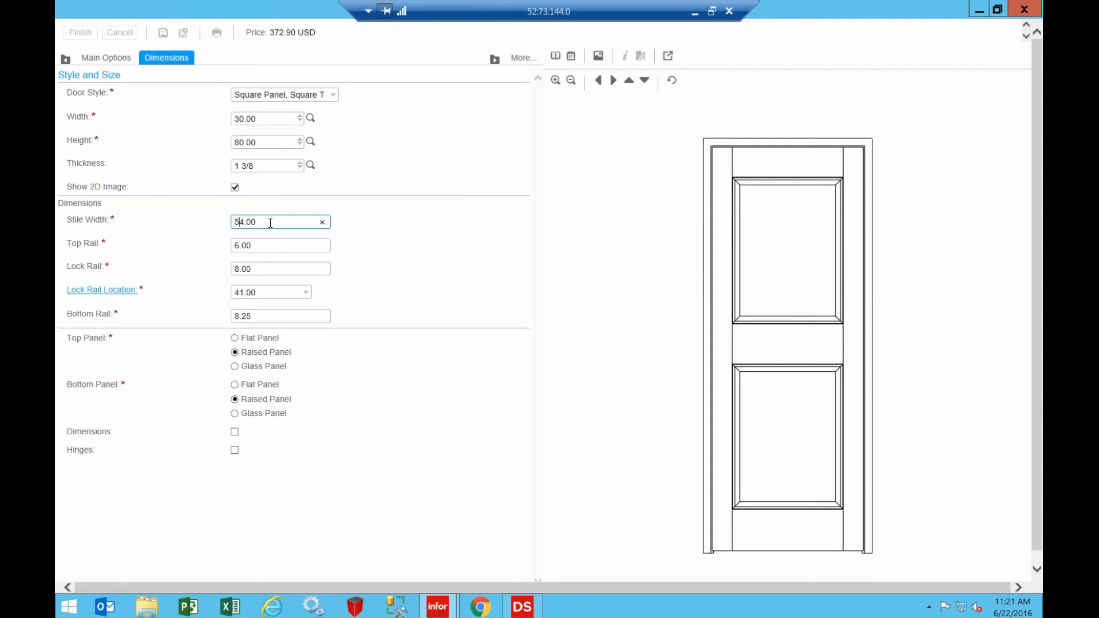
click(372, 220)
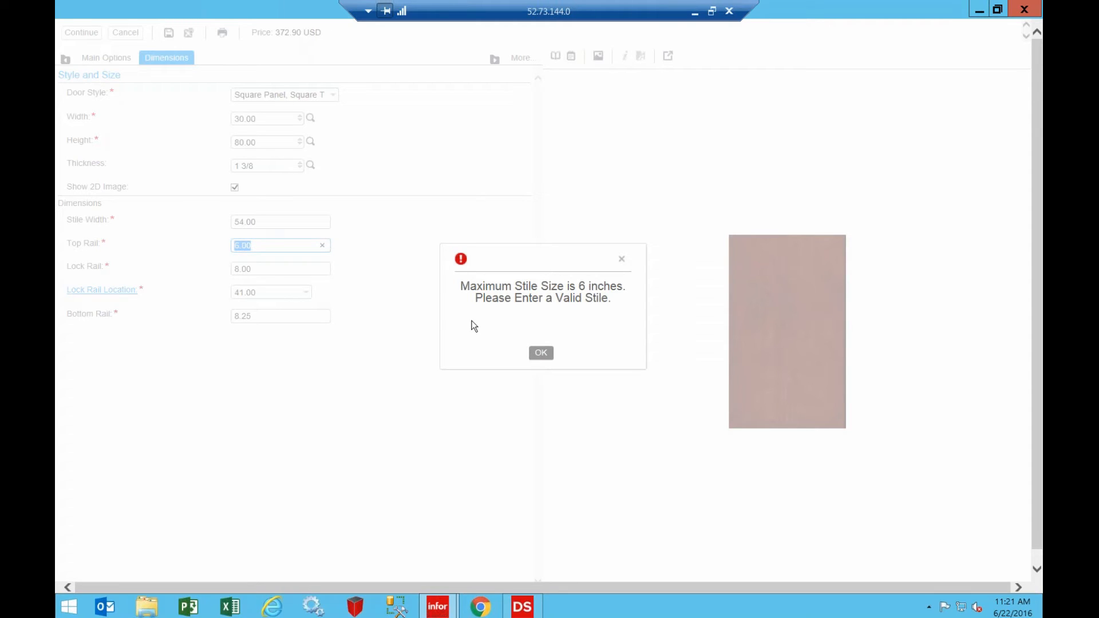
click(544, 353)
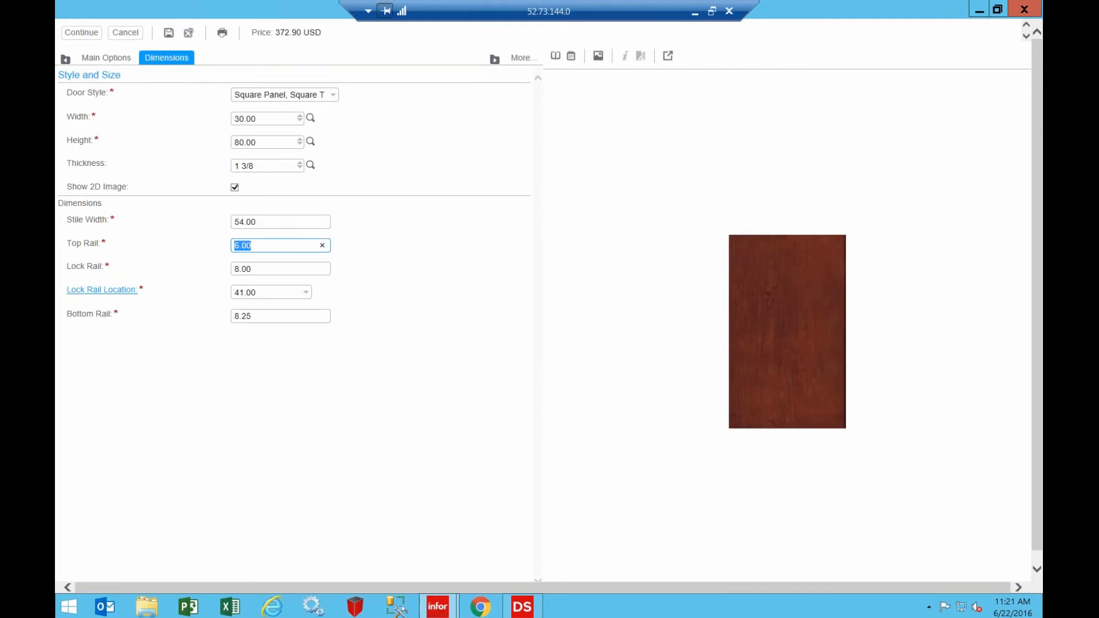
Step: Set the door's stile width back to 4.00
click(234, 222)
text(4)
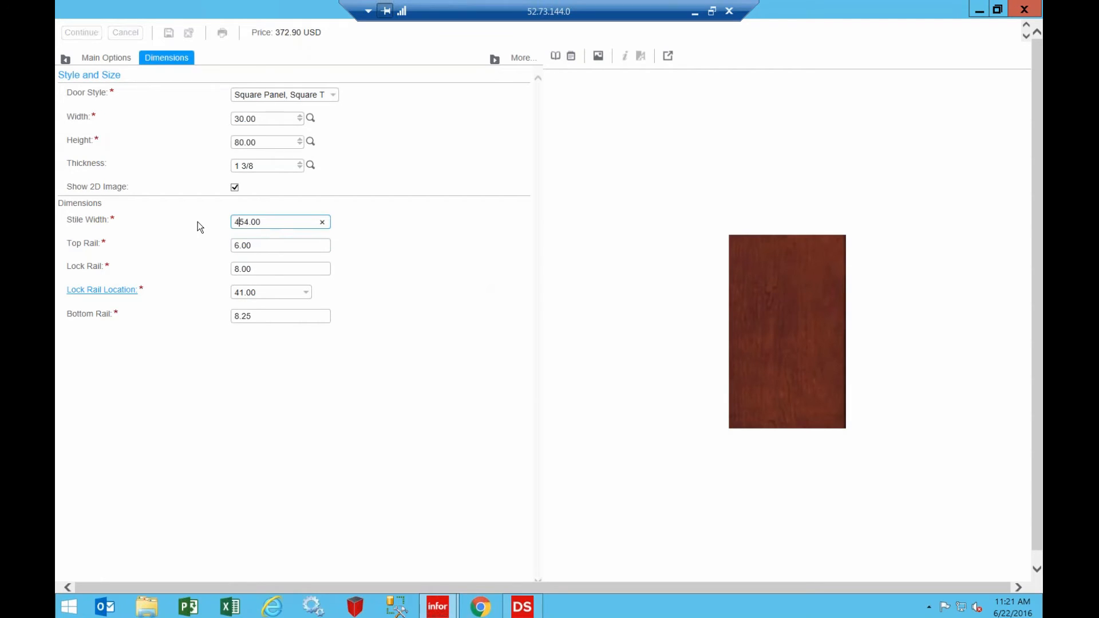
key(Delete)
key(Delete)
key(Delete)
key(Delete)
key(Delete)
key(Tab)
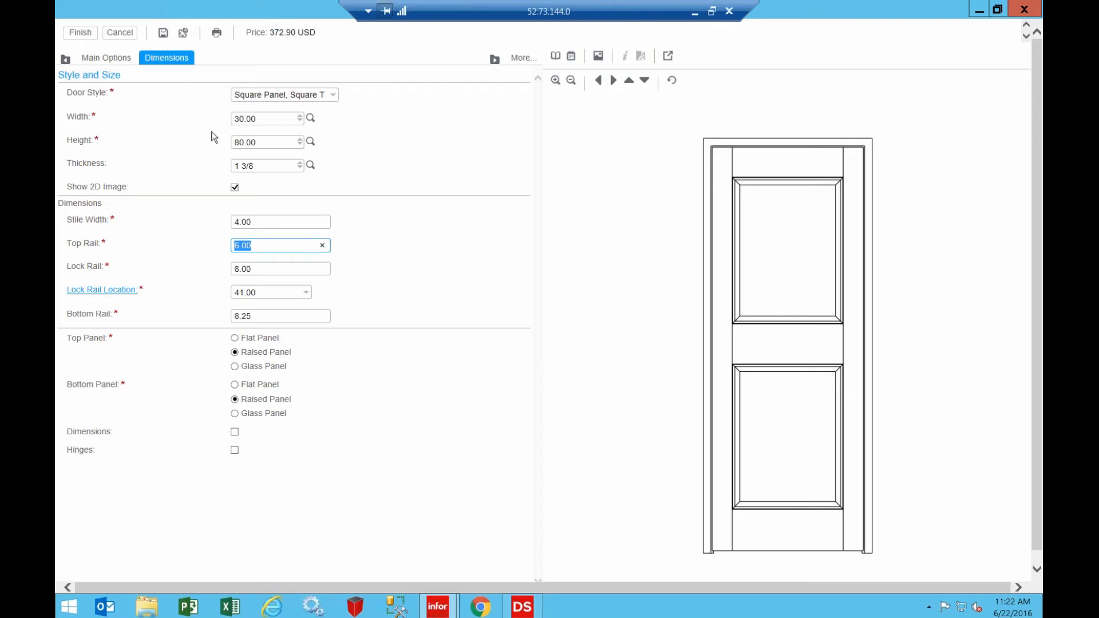
Step: Preview the Radius Panel, Radius Top door style, and set the door style to Arch Panel, Arch Top
click(334, 94)
click(275, 136)
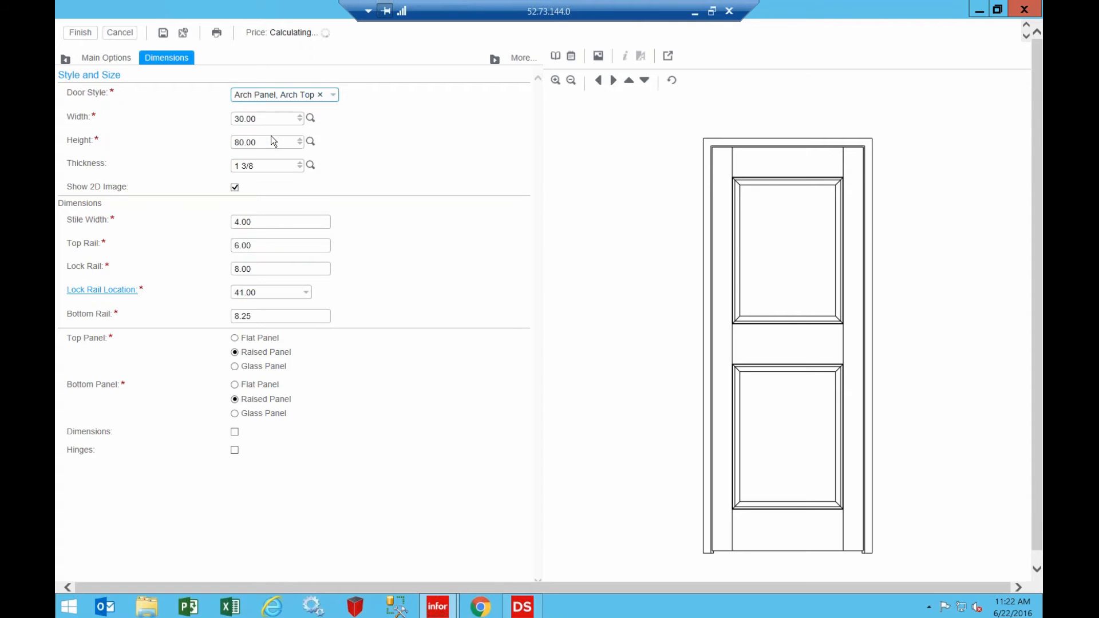
click(335, 94)
click(273, 165)
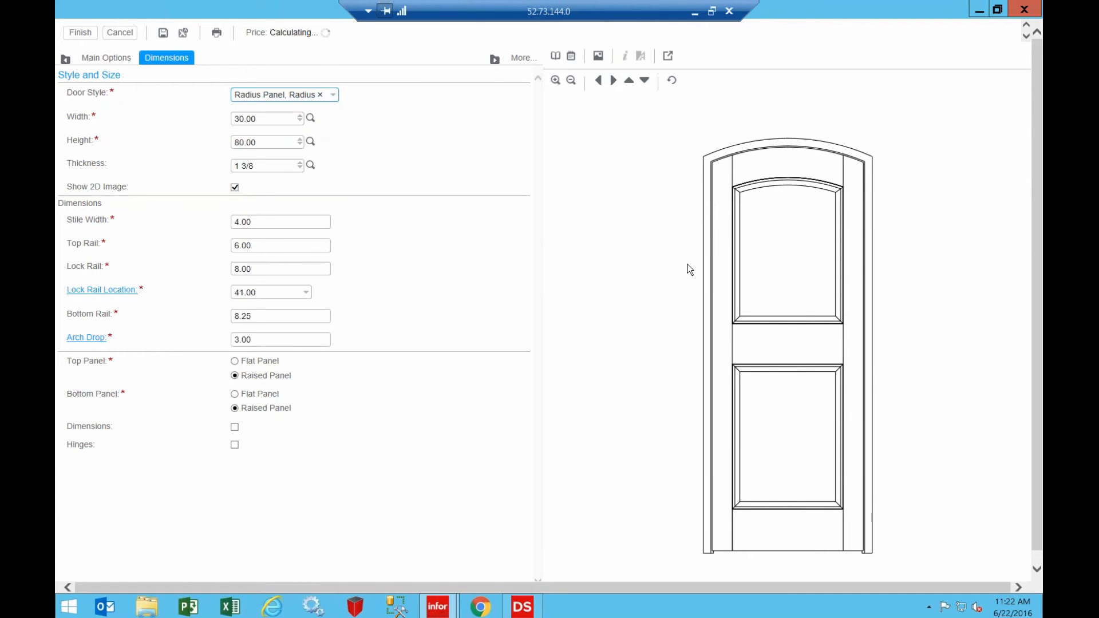
click(332, 96)
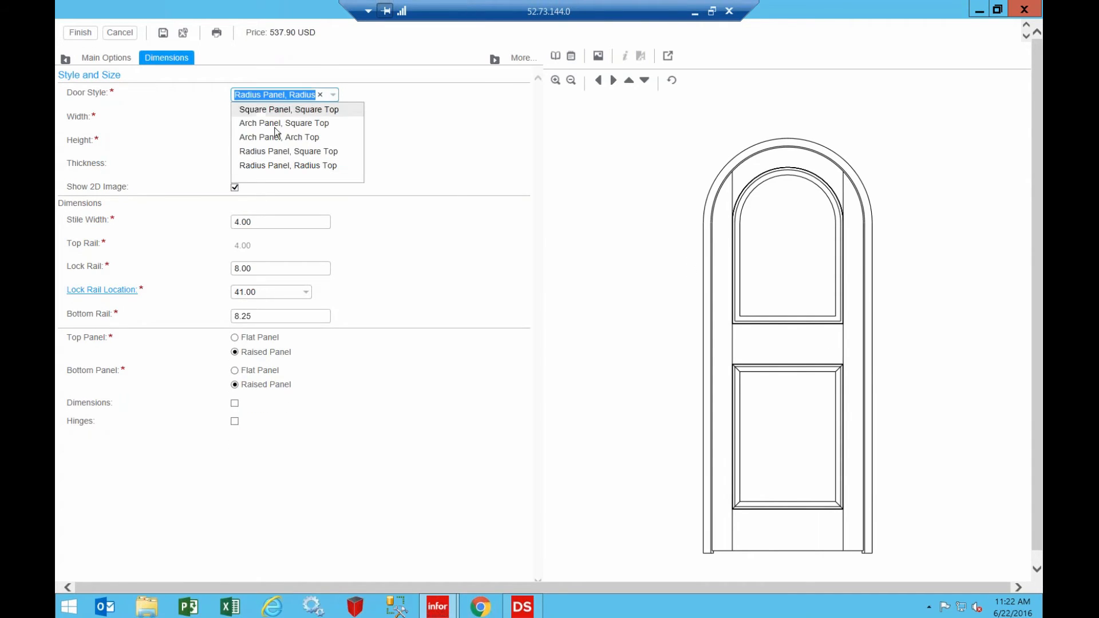
click(271, 137)
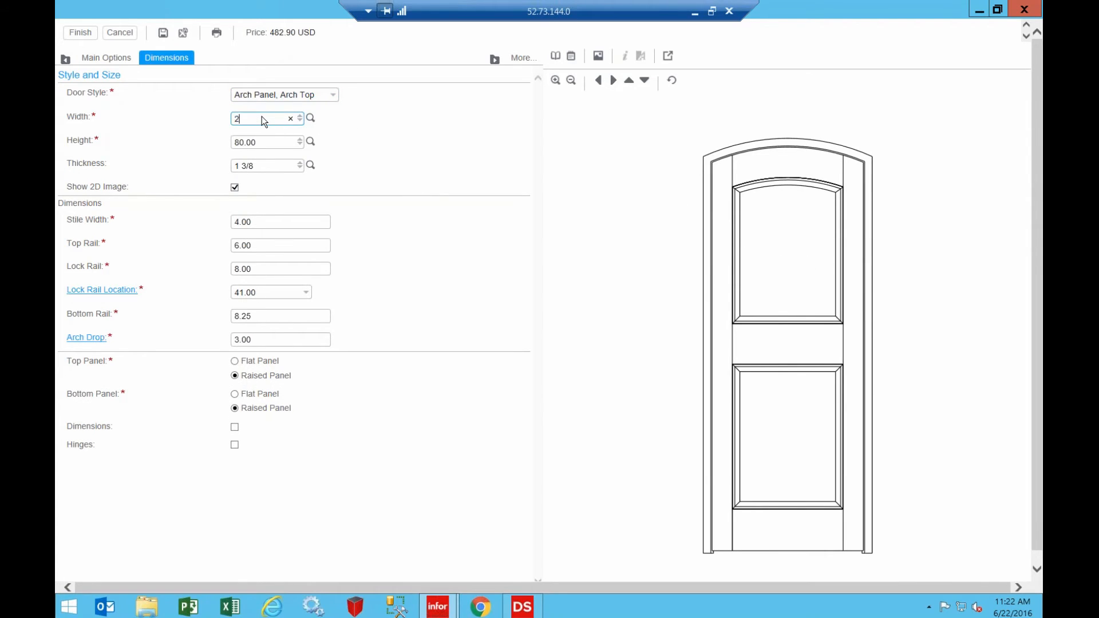
Step: Try door widths of 26.00 and 40.00 to compare the resulting 2D drawings
text(6)
key(Tab)
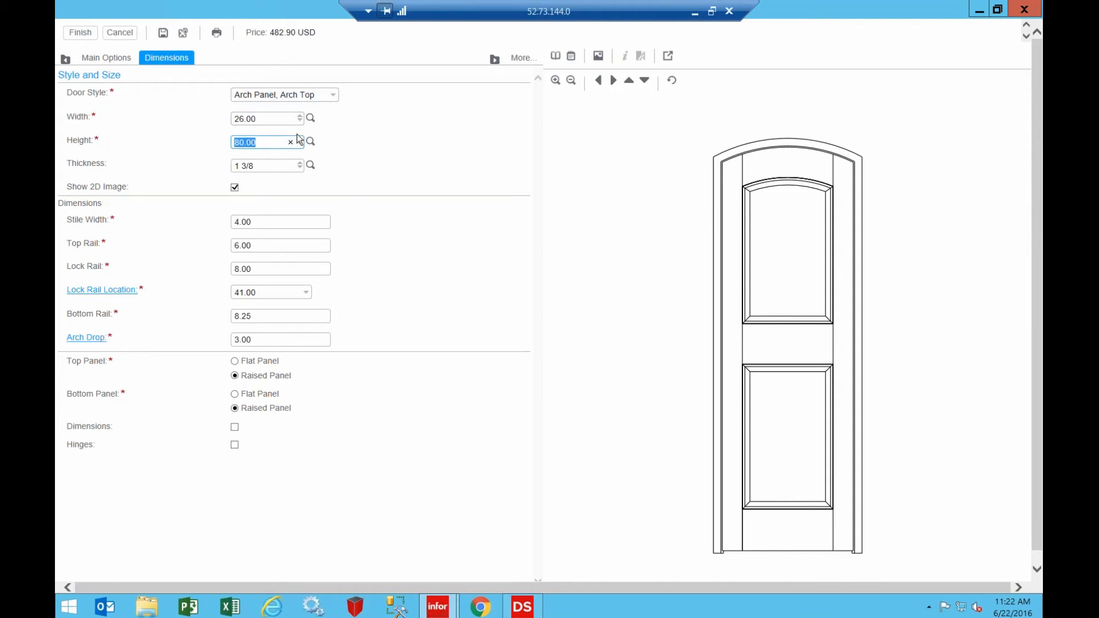
click(241, 118)
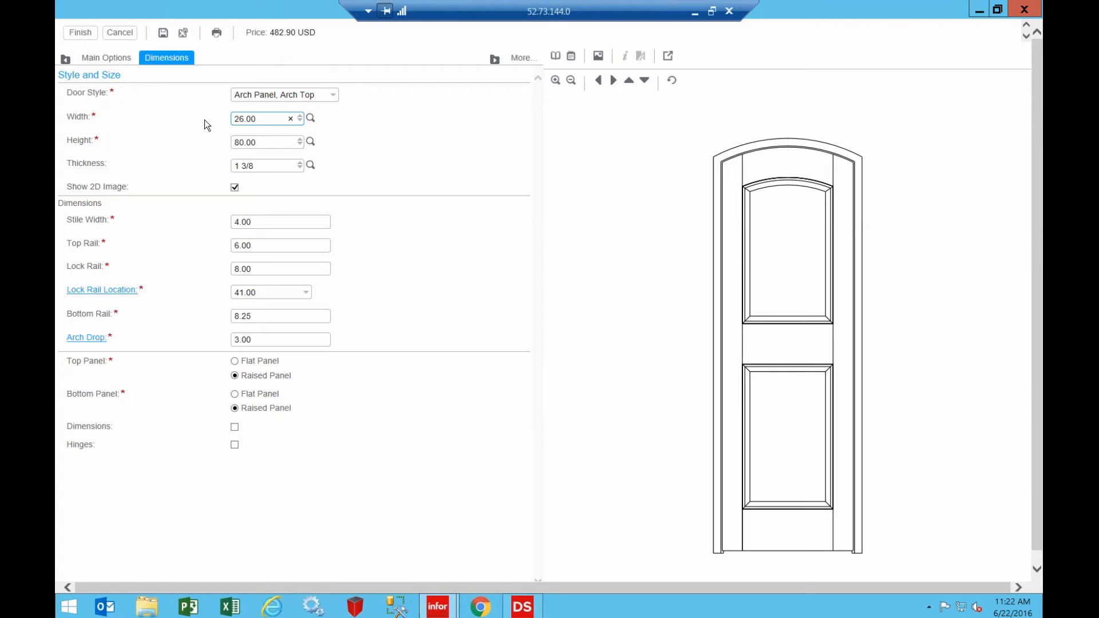
click(289, 119)
text(40.00)
key(Tab)
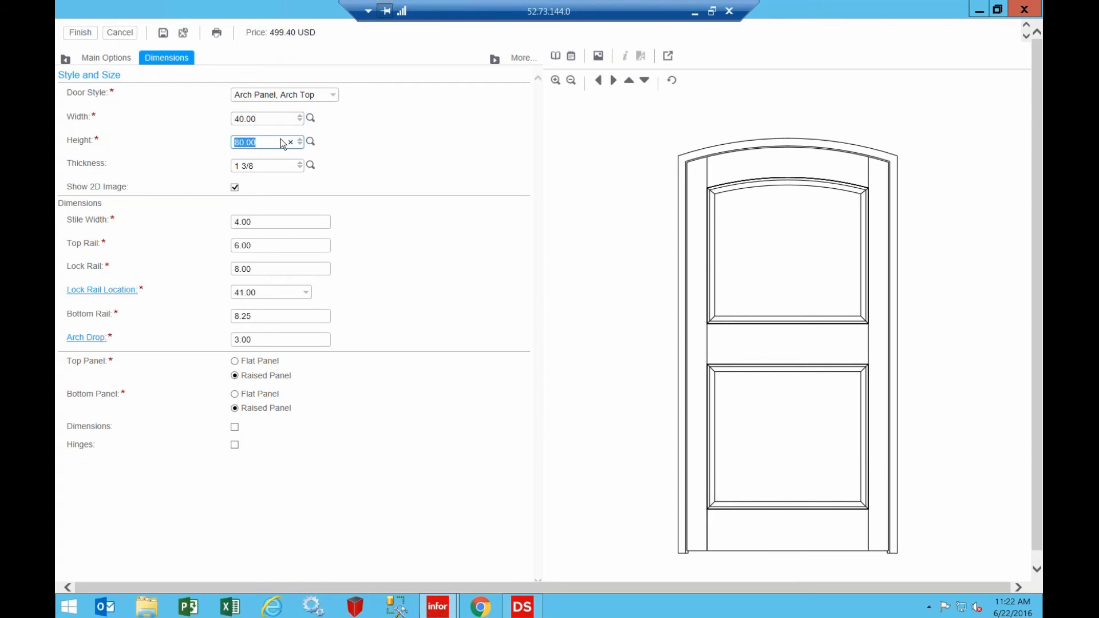
Step: Set the door width back to 30.00
click(272, 118)
click(290, 118)
text(30.00)
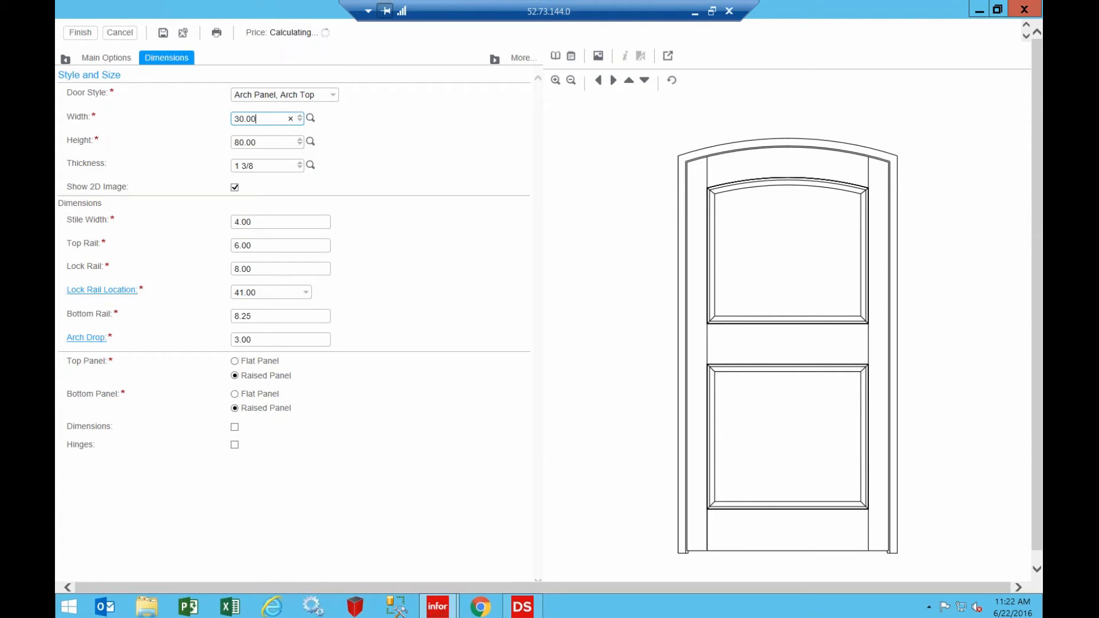
key(Tab)
Step: Try a lock rail location of 36.00 and show the dimensions on the door drawing
click(270, 245)
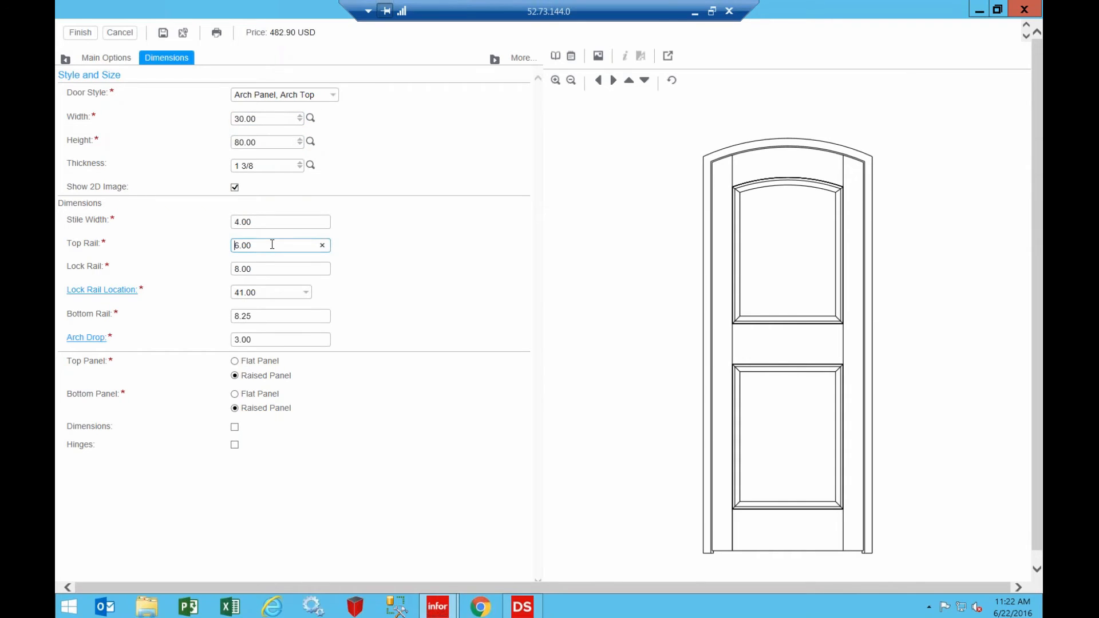
click(304, 292)
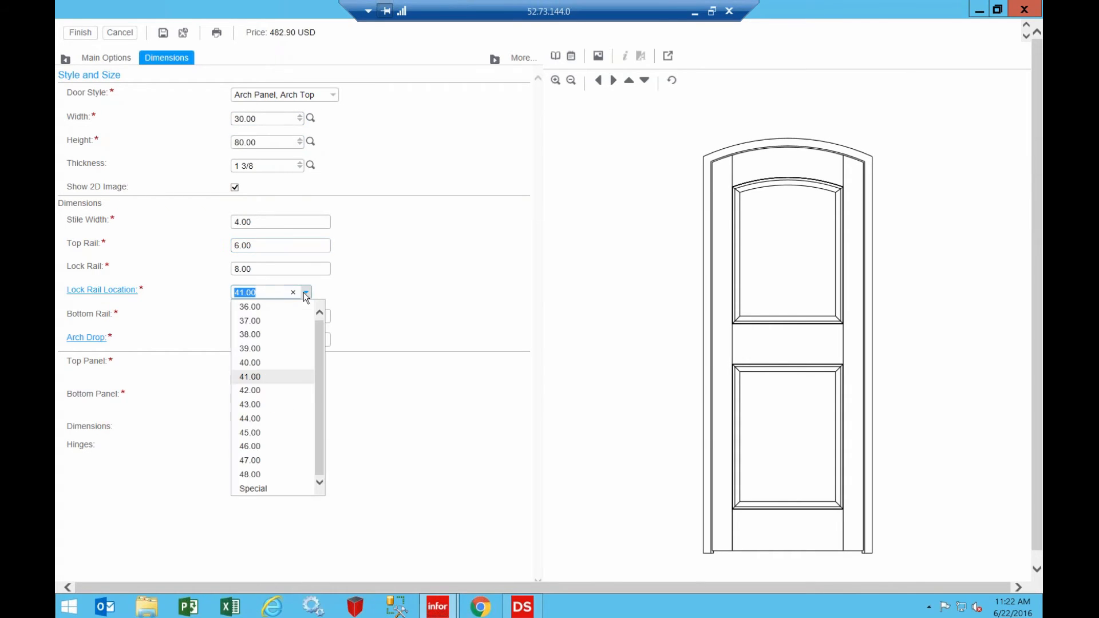
click(272, 307)
key(Tab)
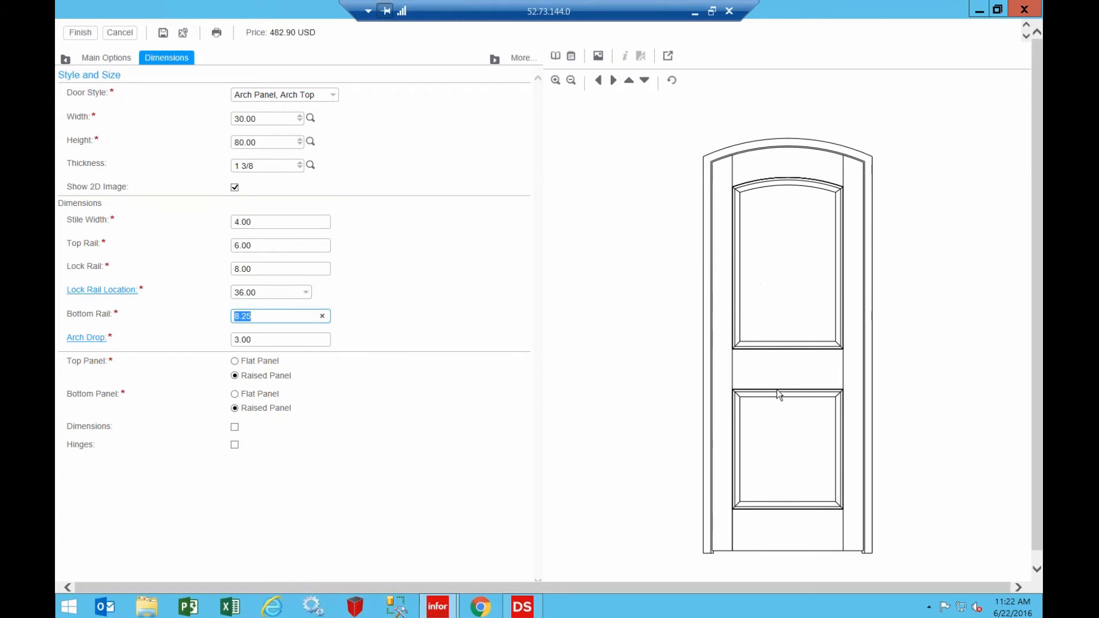
click(235, 427)
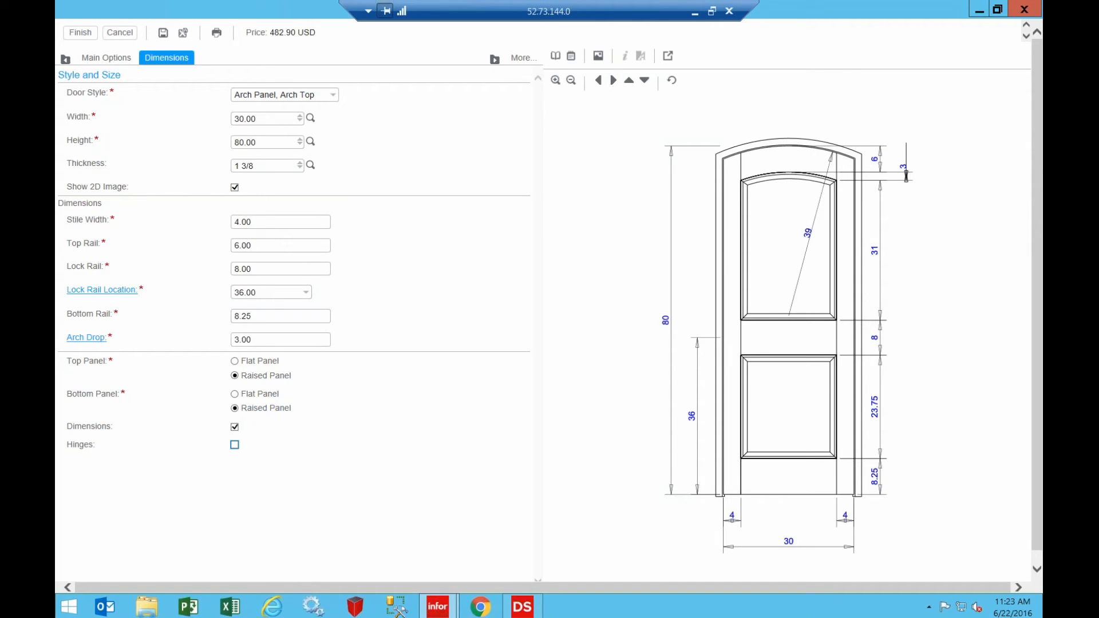
Step: Try a lock rail location of 48.00, and settle on 42.00 for the door
click(307, 293)
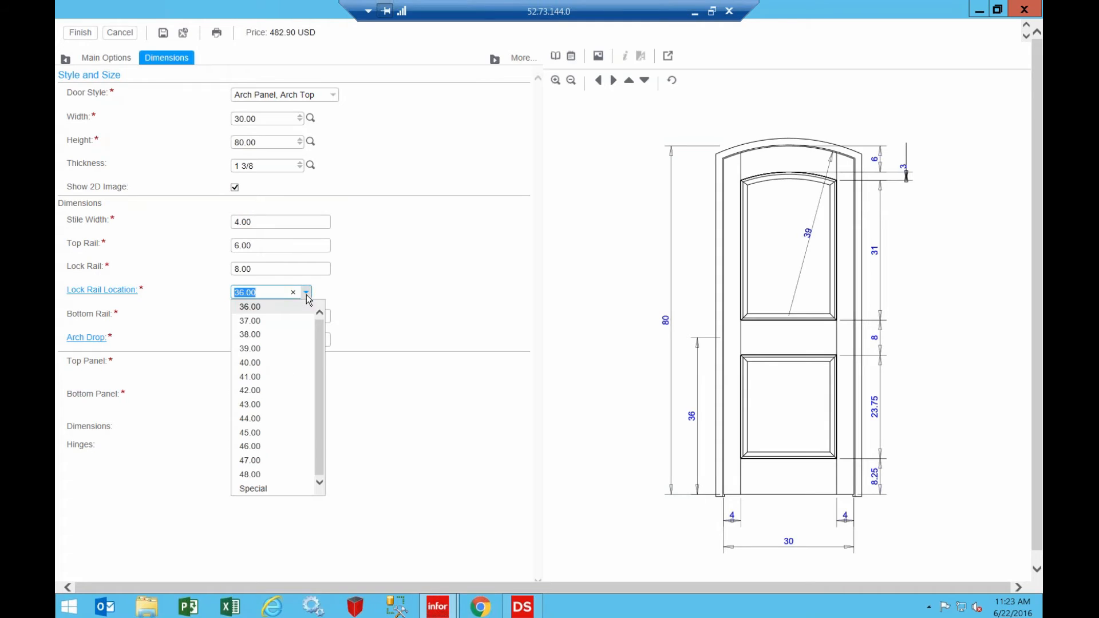
click(256, 475)
key(Tab)
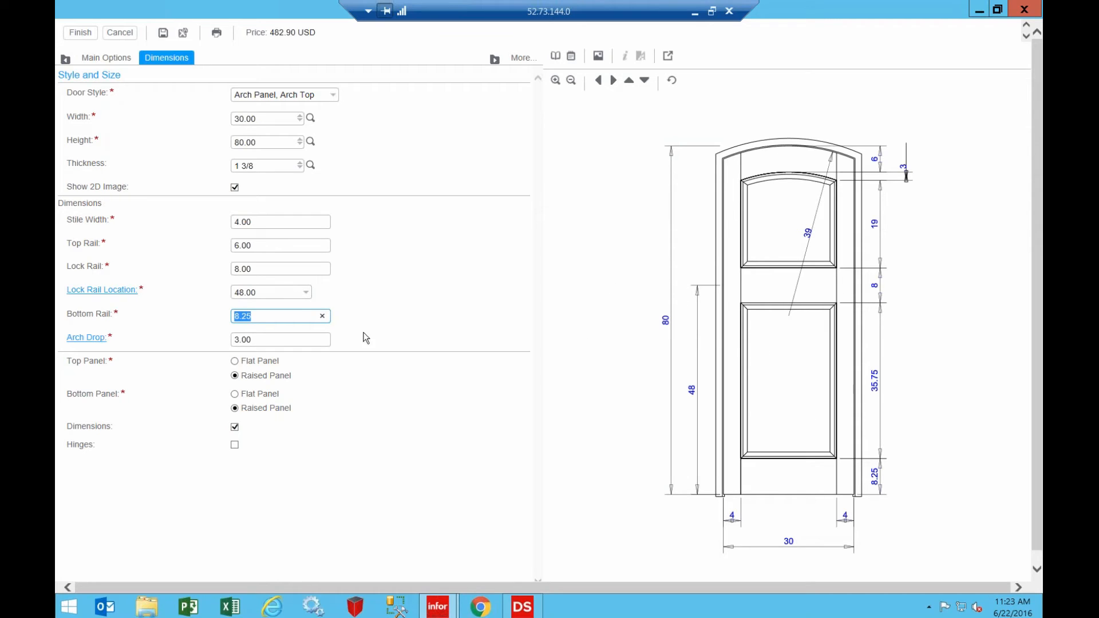
click(308, 291)
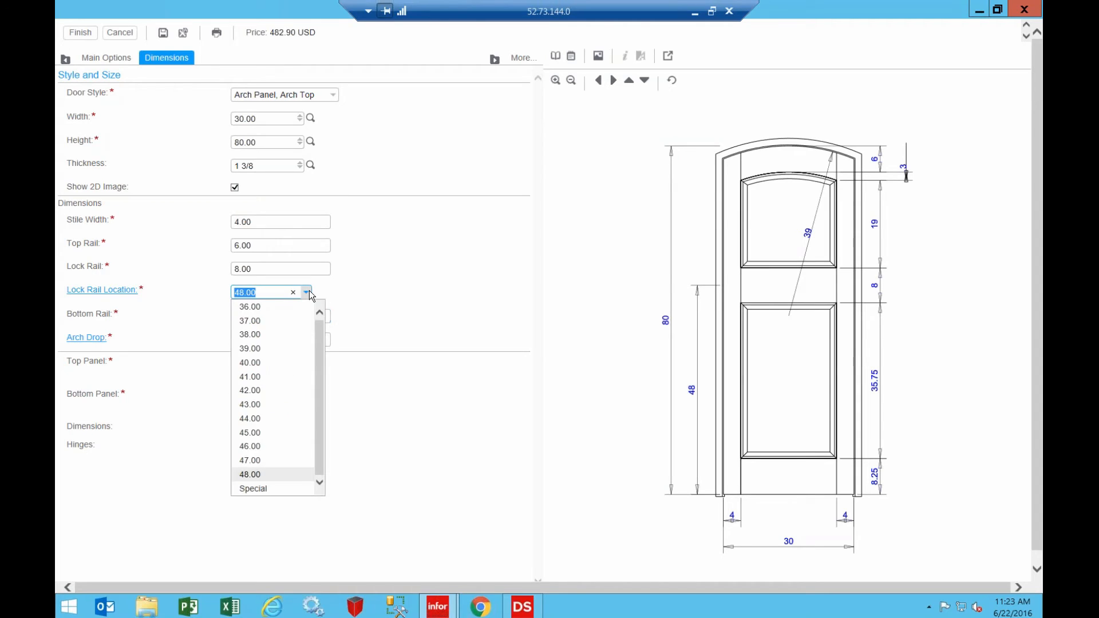
click(272, 394)
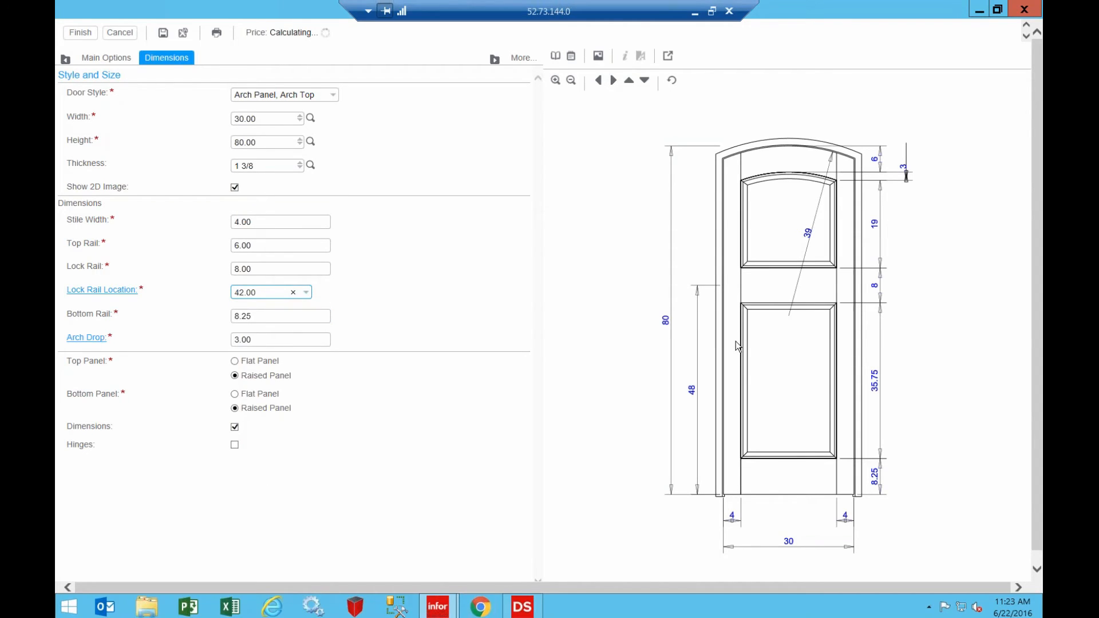
key(Tab)
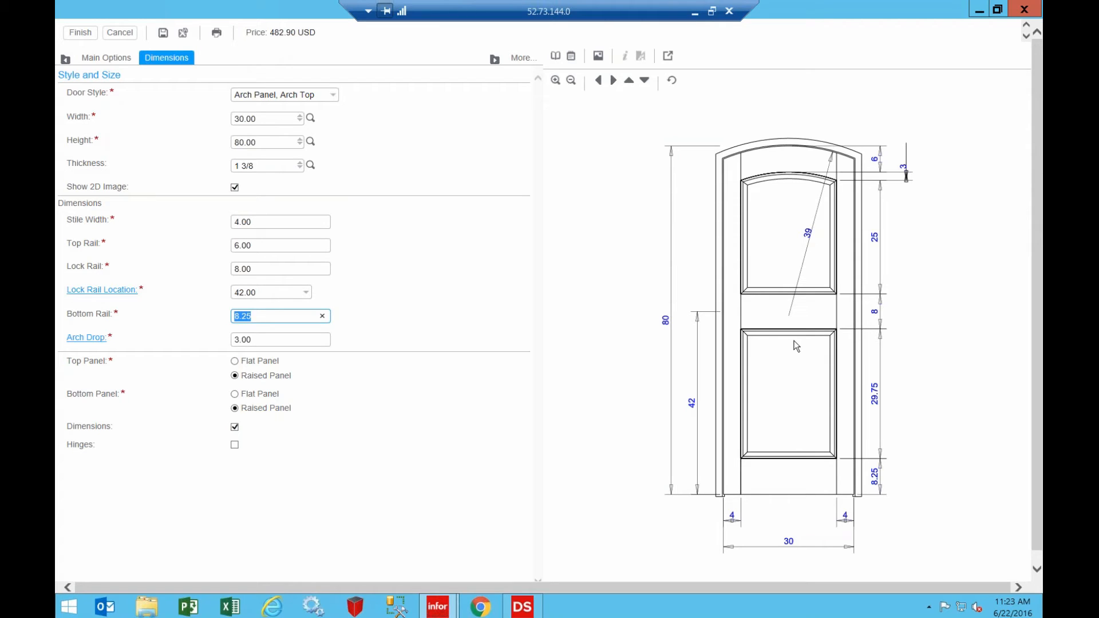
Step: Hide the dimensions on the door drawing and display the price breakdown
click(235, 427)
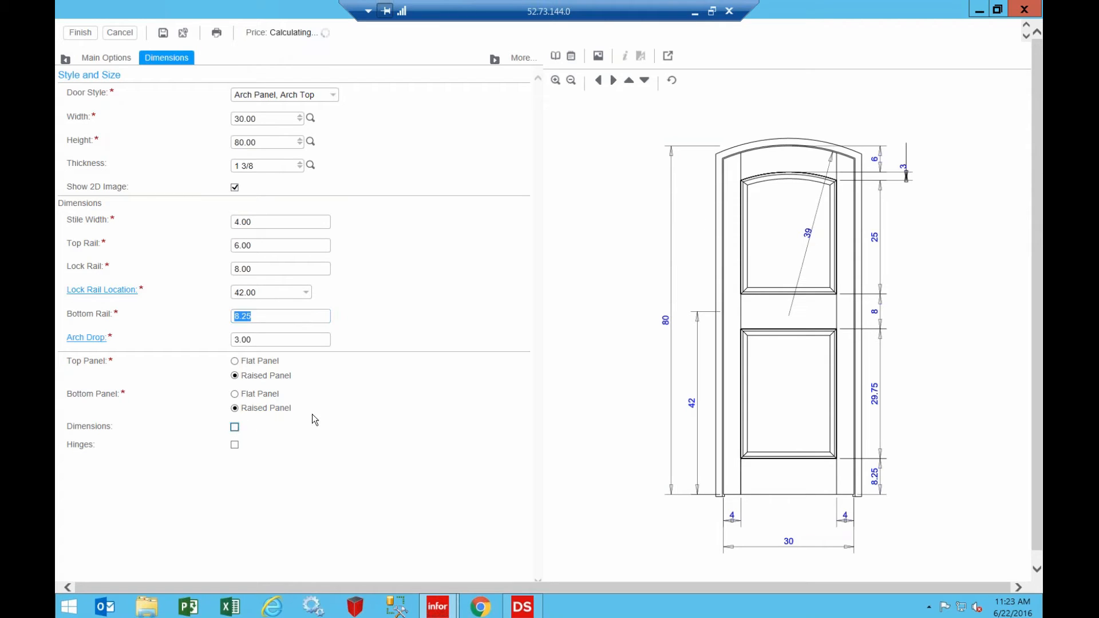
click(571, 58)
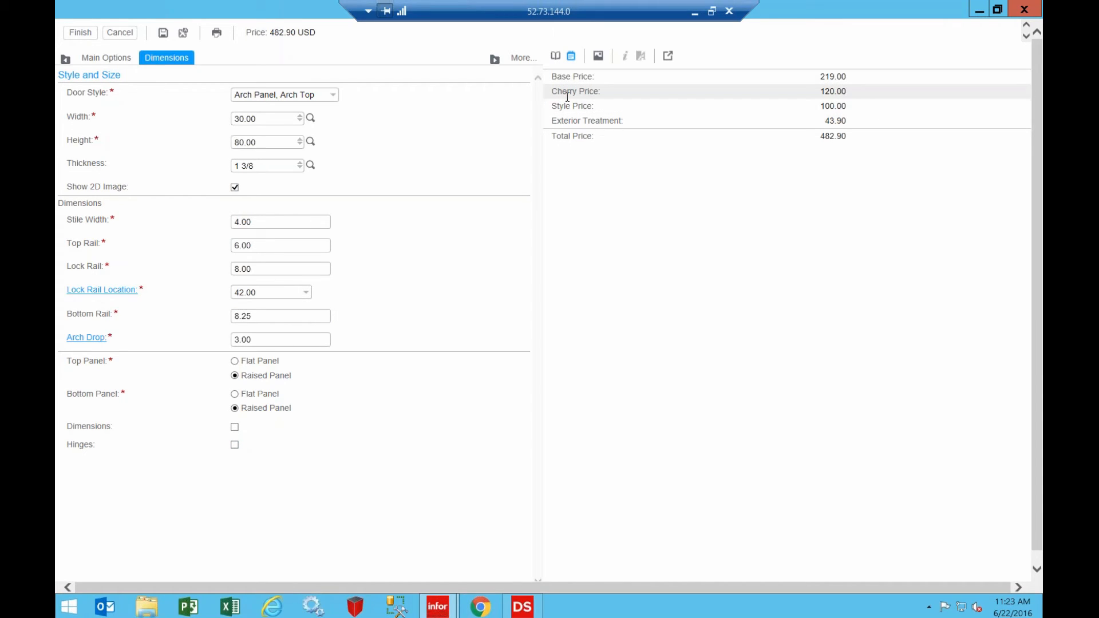
Step: Add hinges to the door configuration and display the door drawing
click(272, 119)
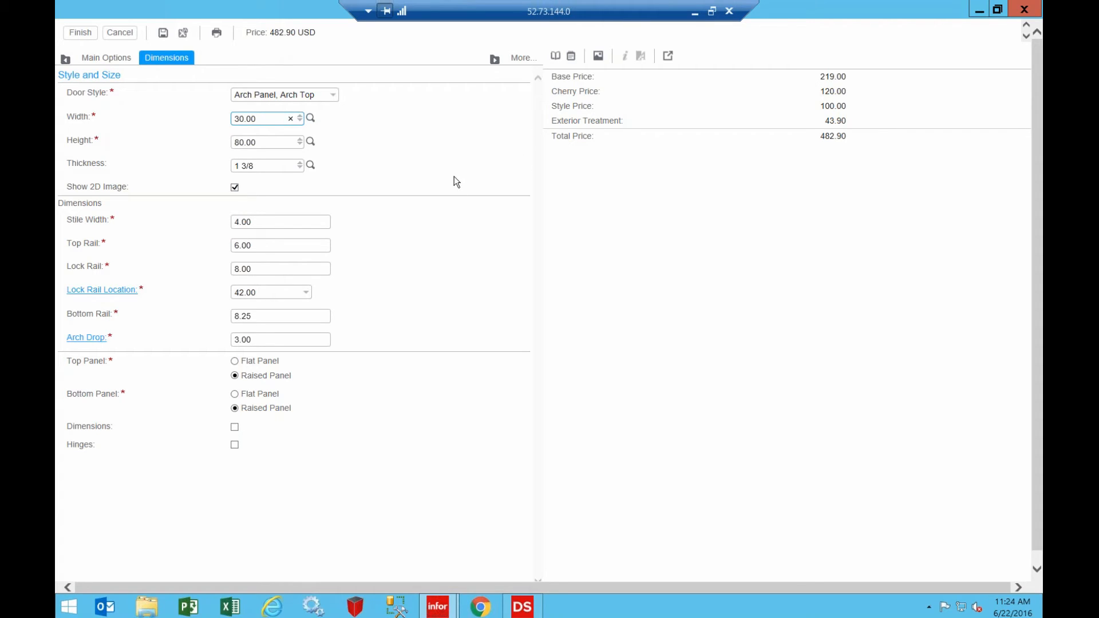
click(234, 446)
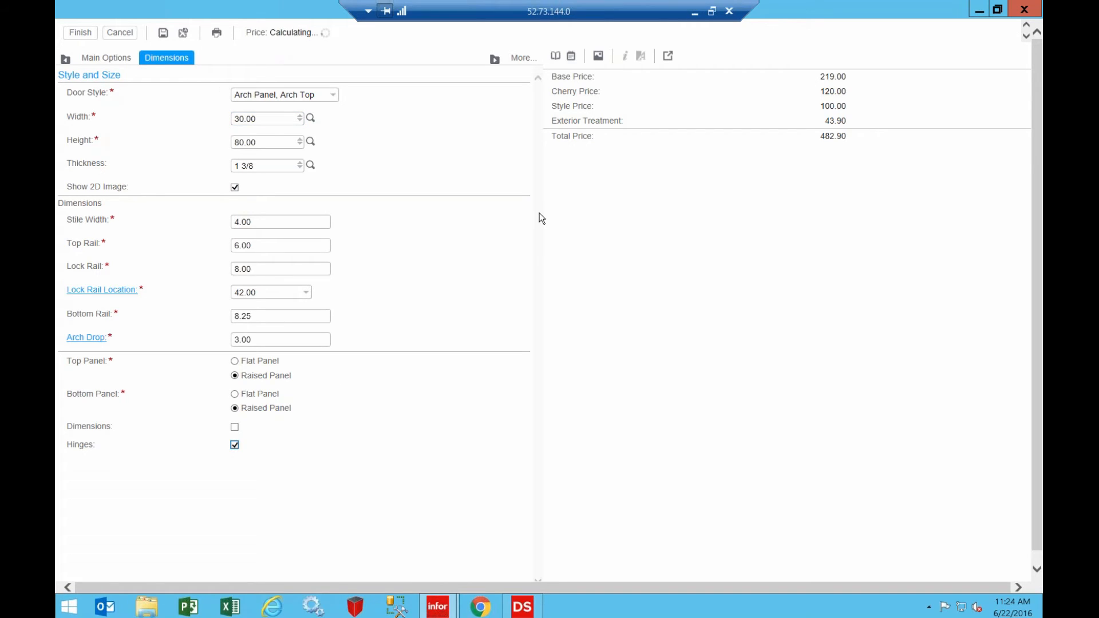
click(598, 55)
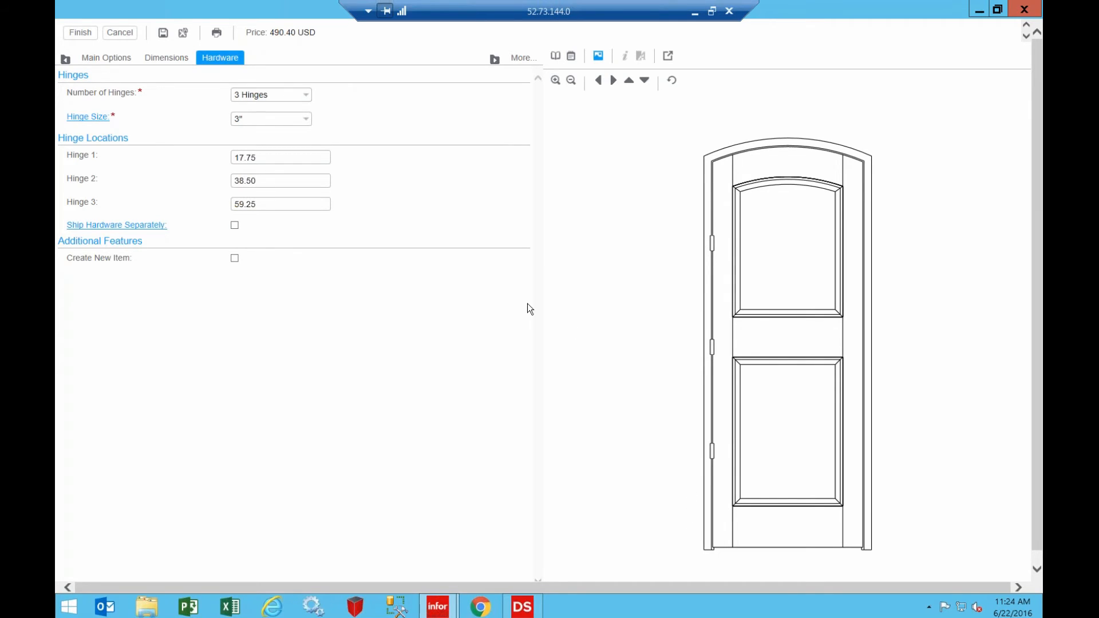
Step: Set the door hardware to 4 Hinges with a hinge size of 4"
click(306, 93)
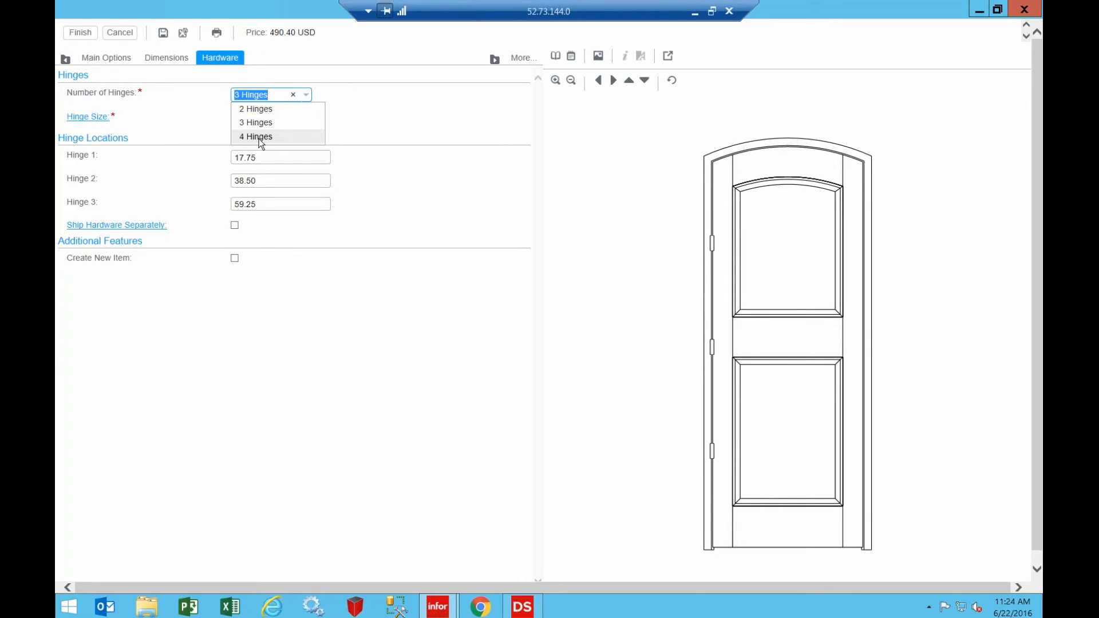
click(259, 137)
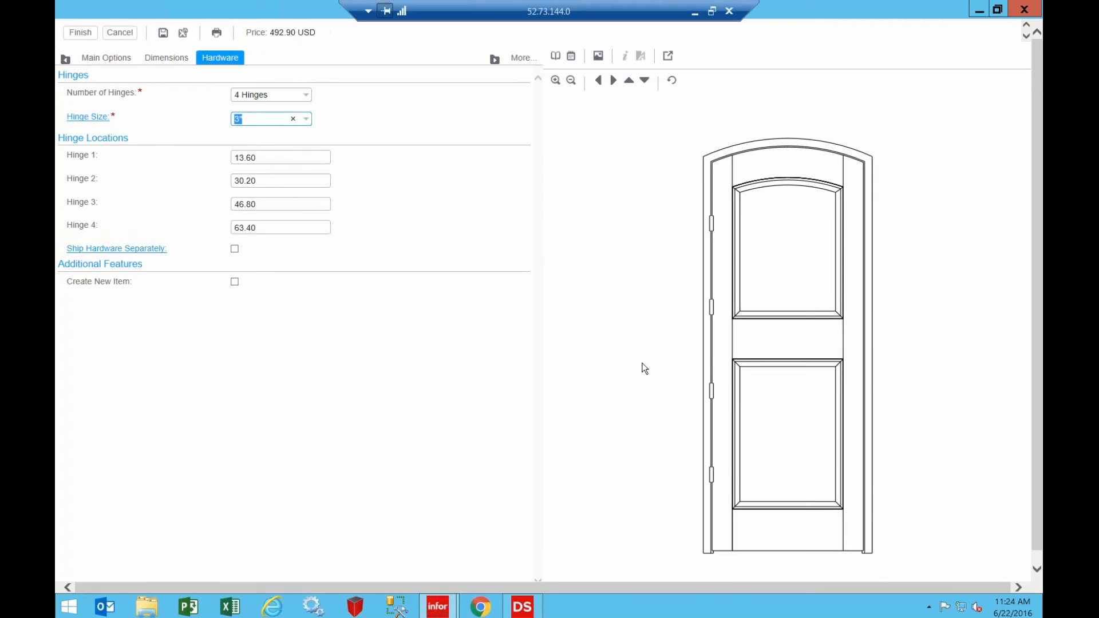
click(306, 118)
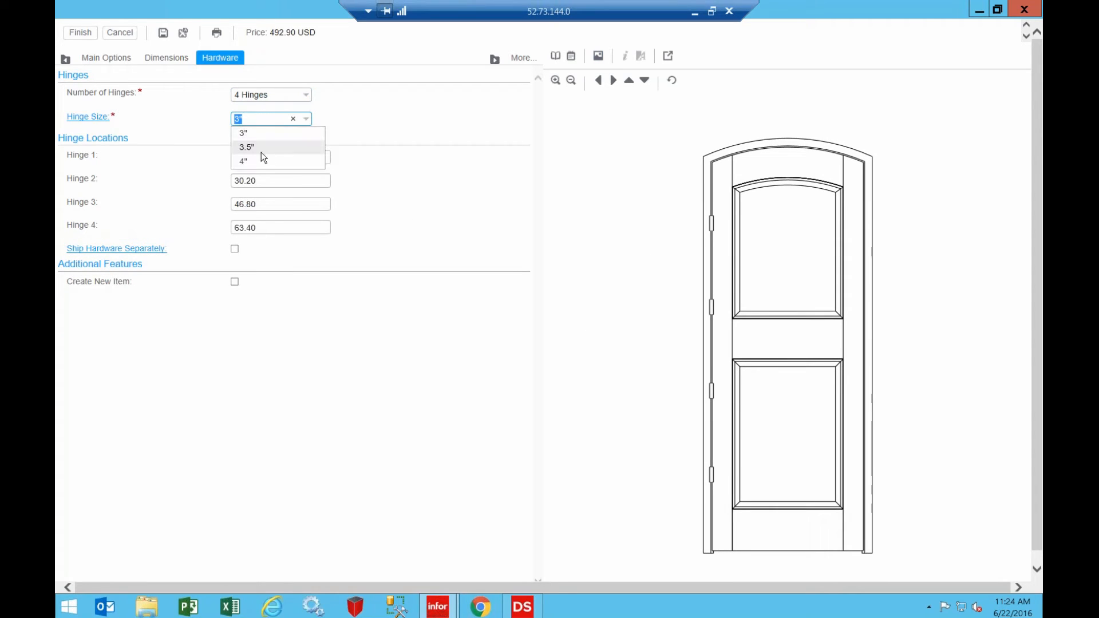
click(258, 162)
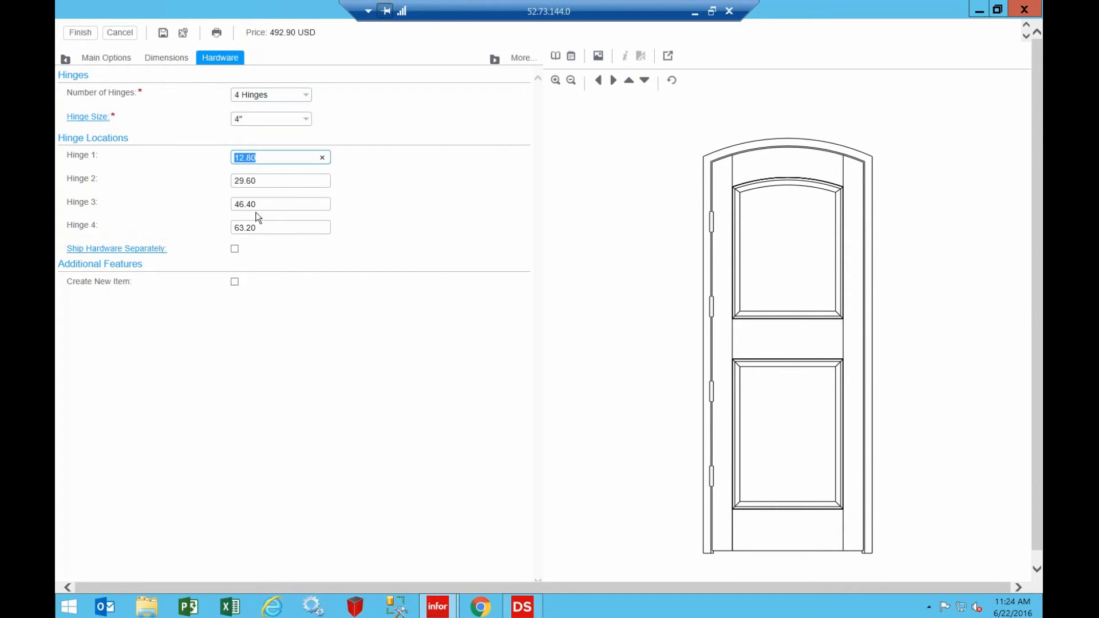
Step: Set the hardware to ship separately, and finish the configuration with creation of the Wood Door job
mouse_move(115, 254)
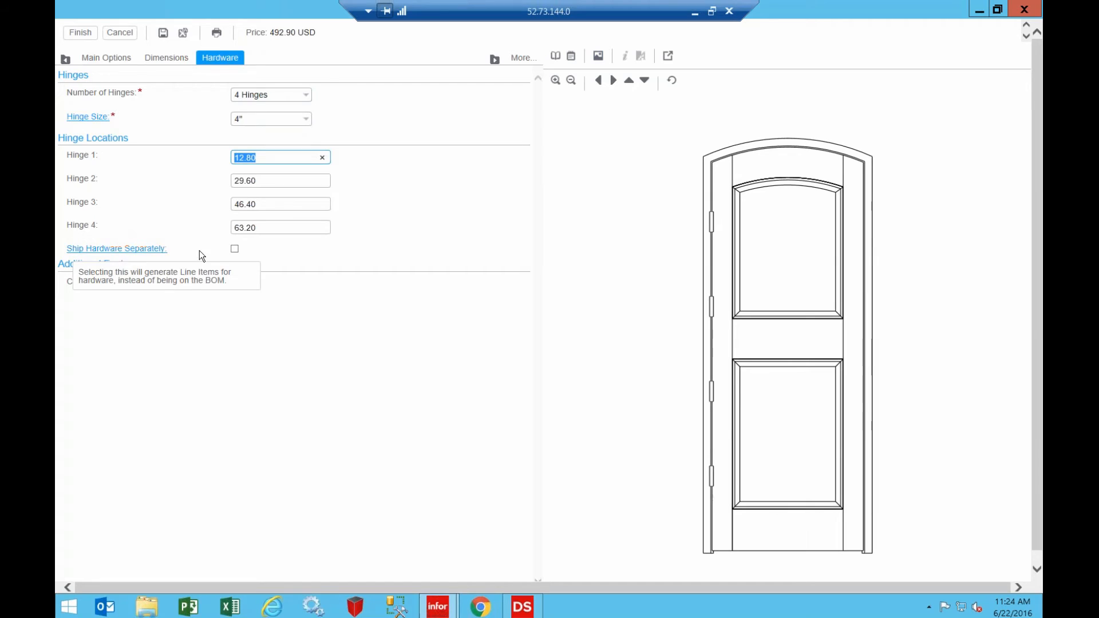
click(235, 248)
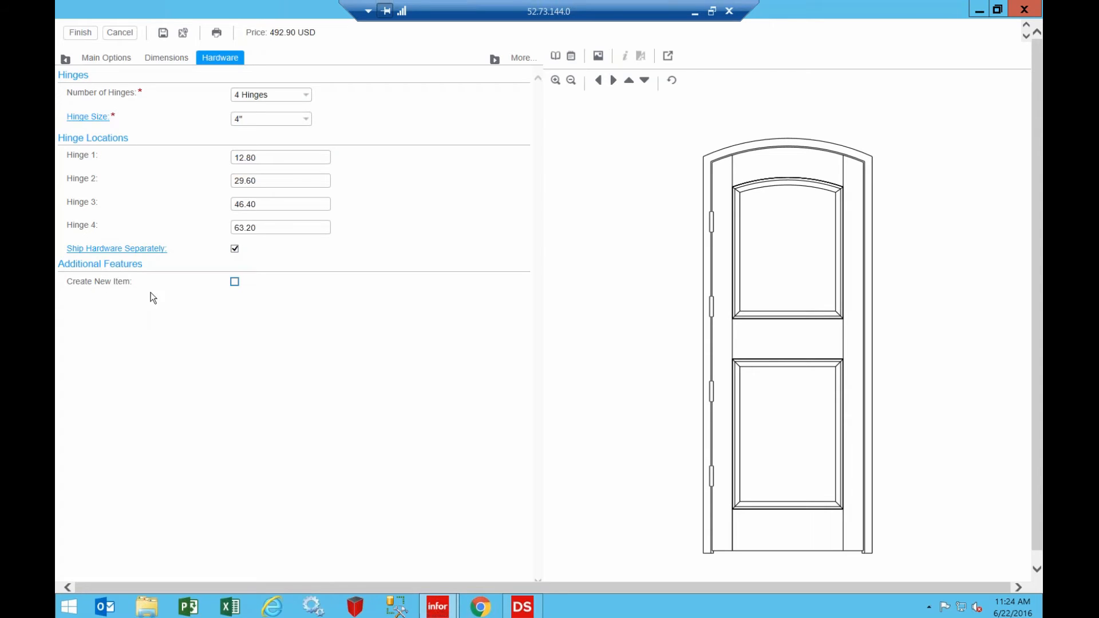
click(81, 33)
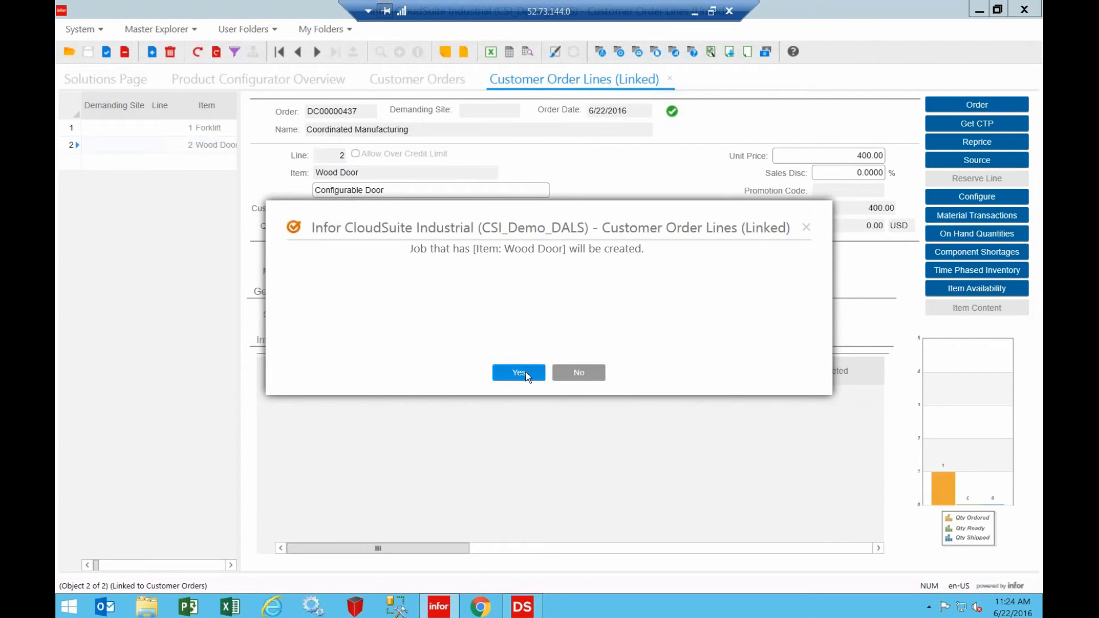
click(519, 373)
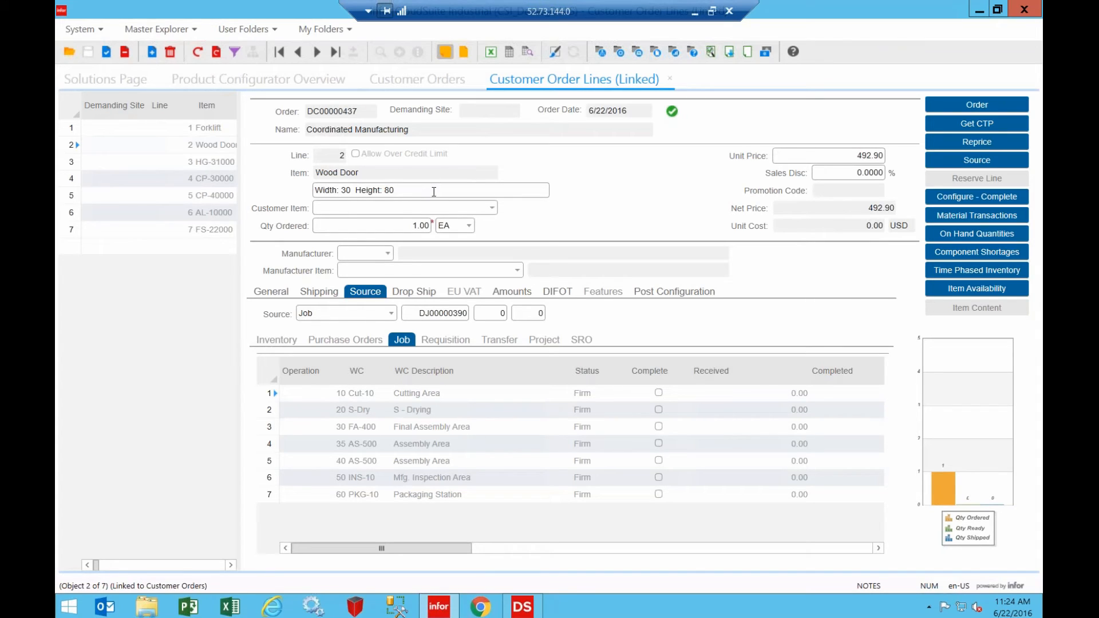
Step: Review the Wood Door line's configuration notes and its attached door image, and return to the order lines
click(448, 55)
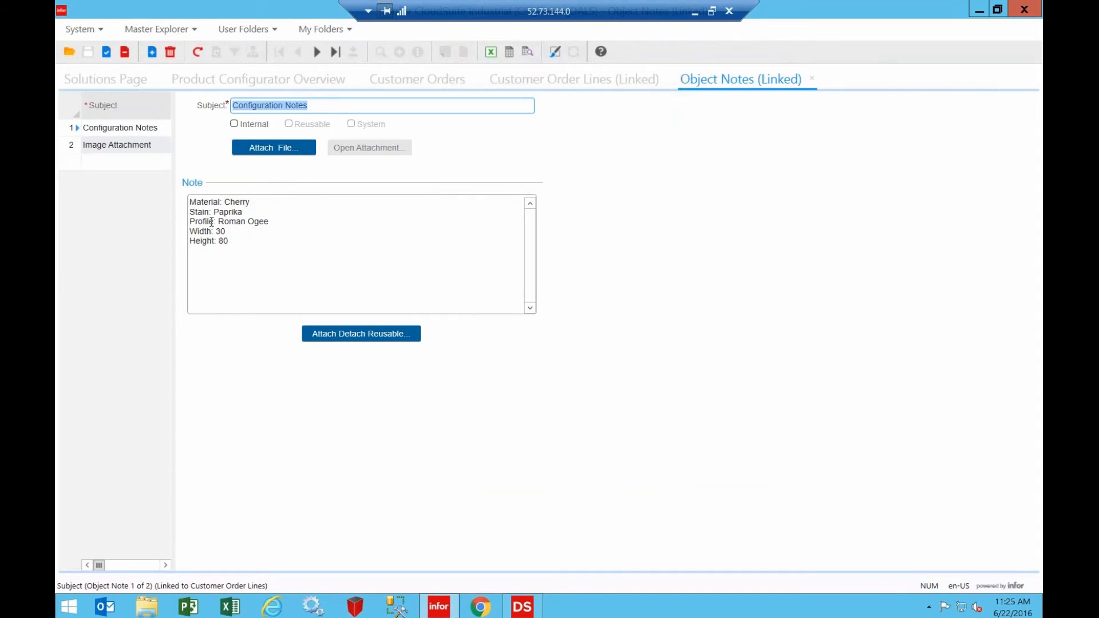
click(146, 147)
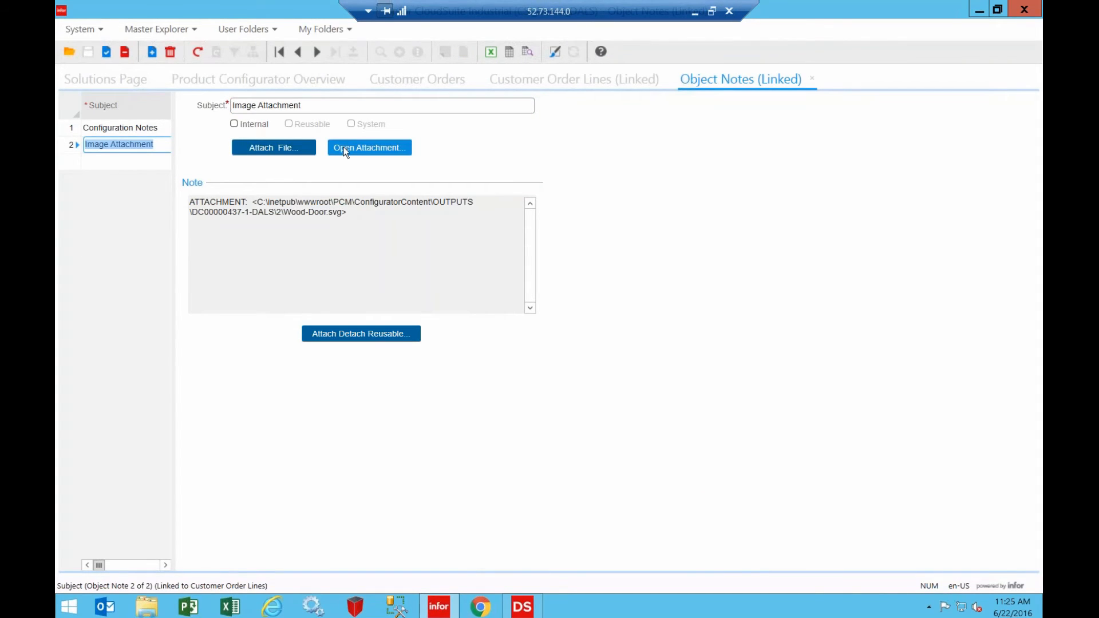
click(344, 148)
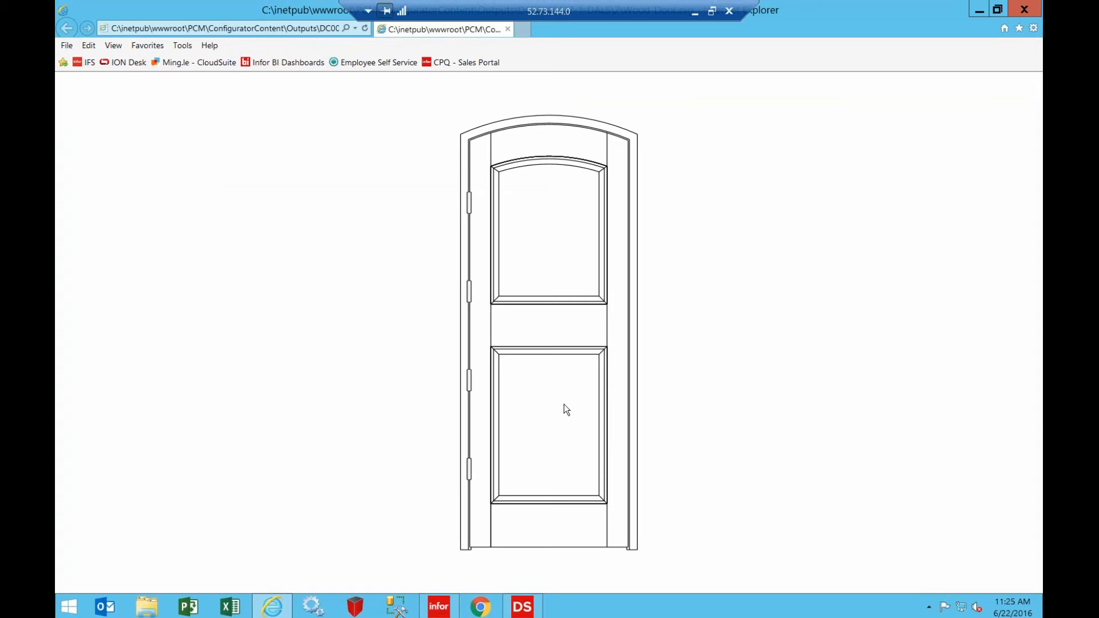
click(1024, 10)
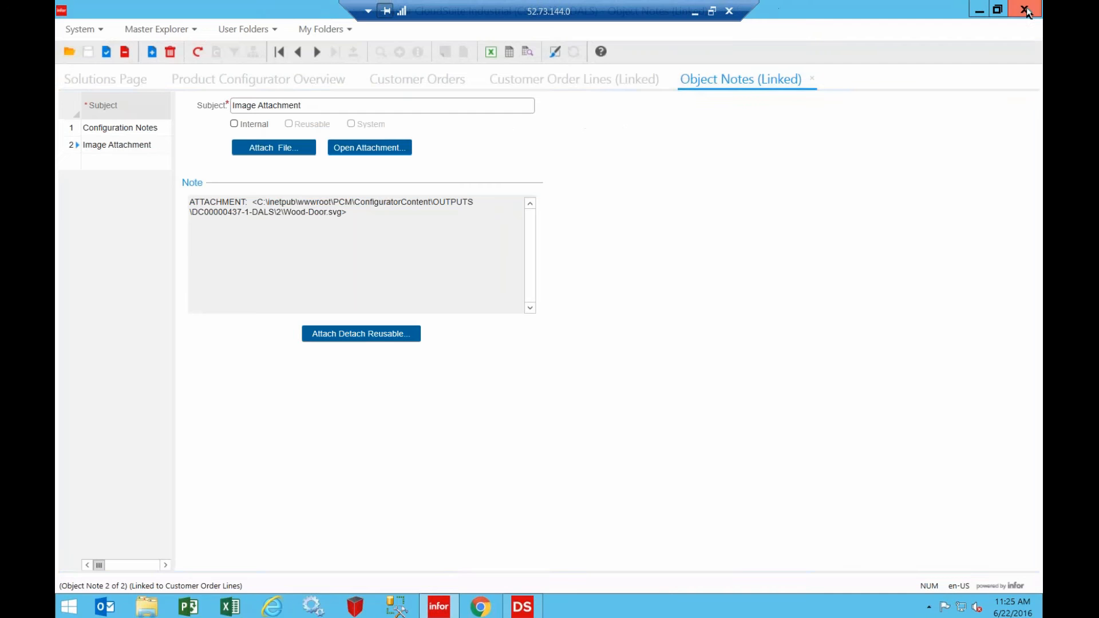
click(812, 78)
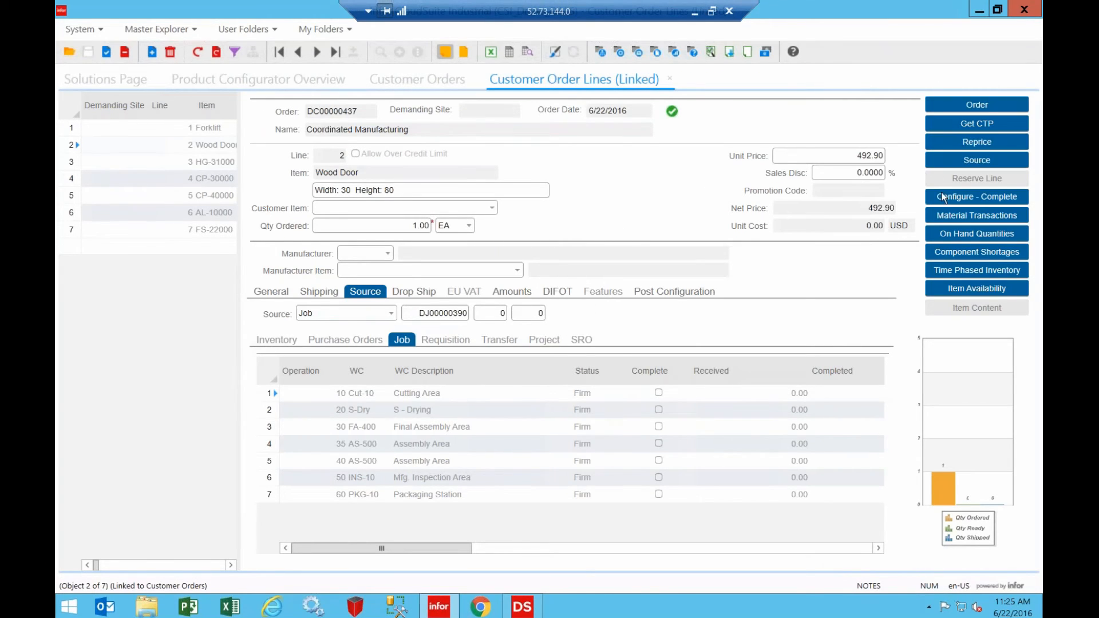
Step: Open the source job of the Wood Door line and review its BOM operations and materials
click(951, 164)
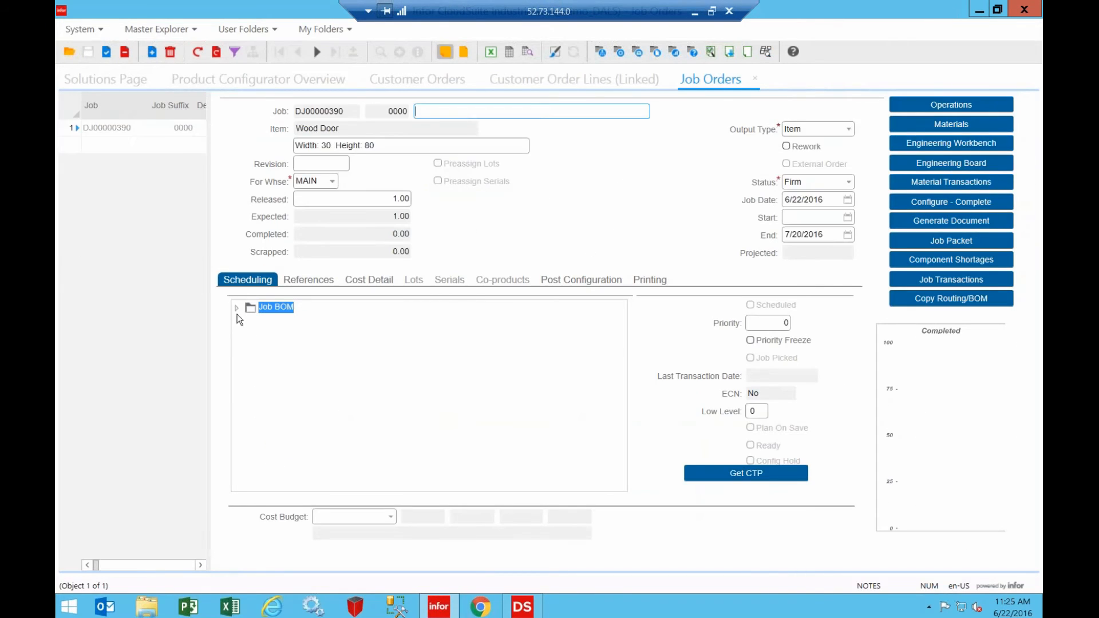
click(236, 308)
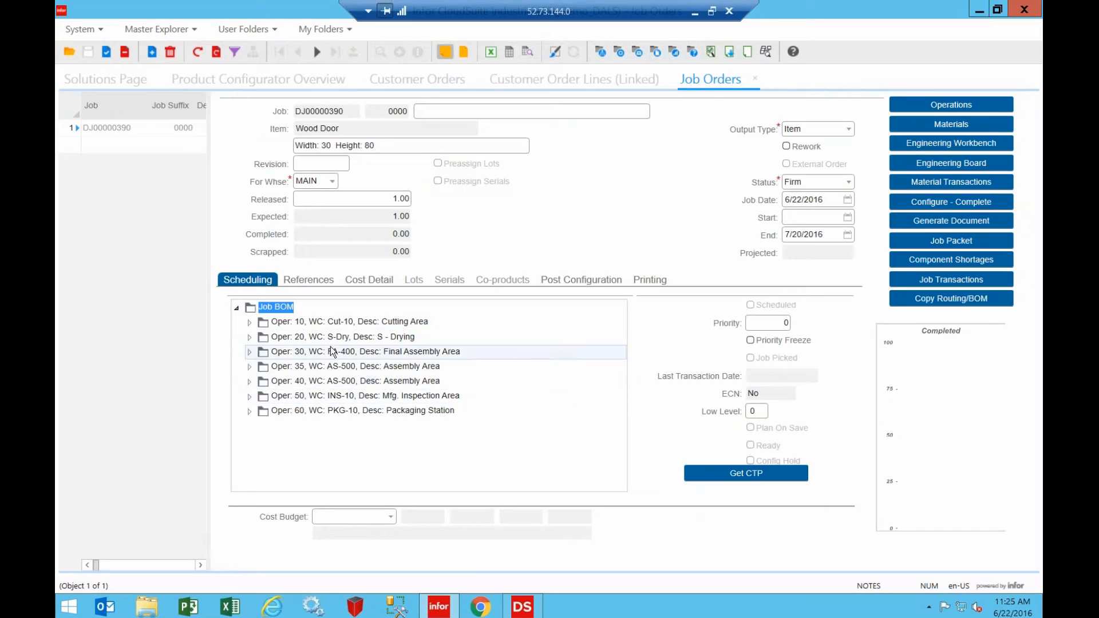
click(935, 127)
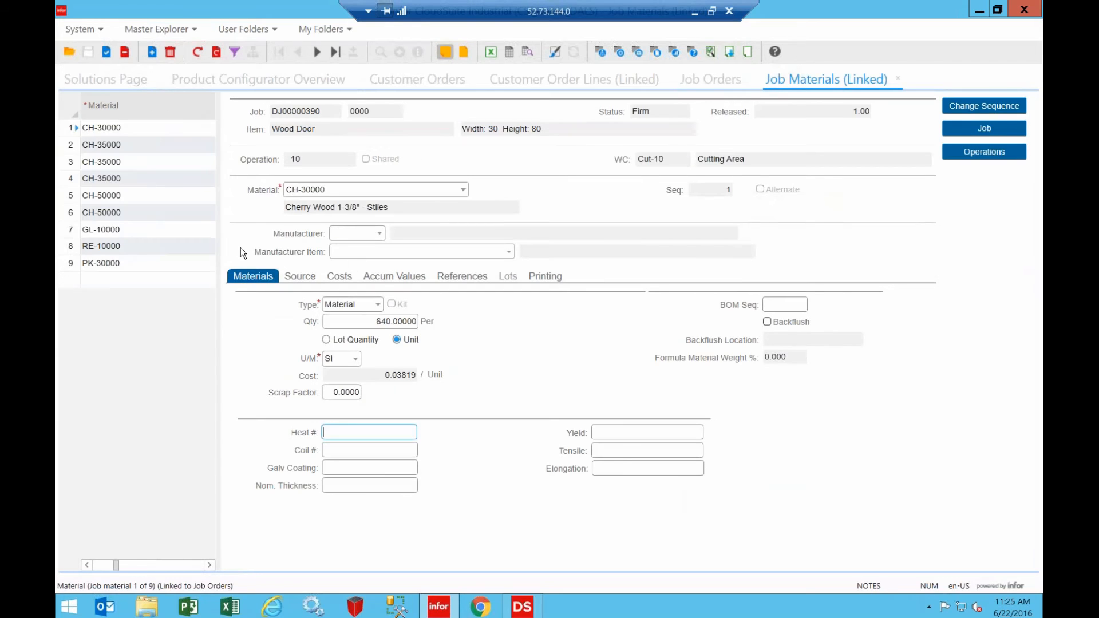
Step: Check the quantity and the configuration note of the CH-30000 stiles material
click(348, 322)
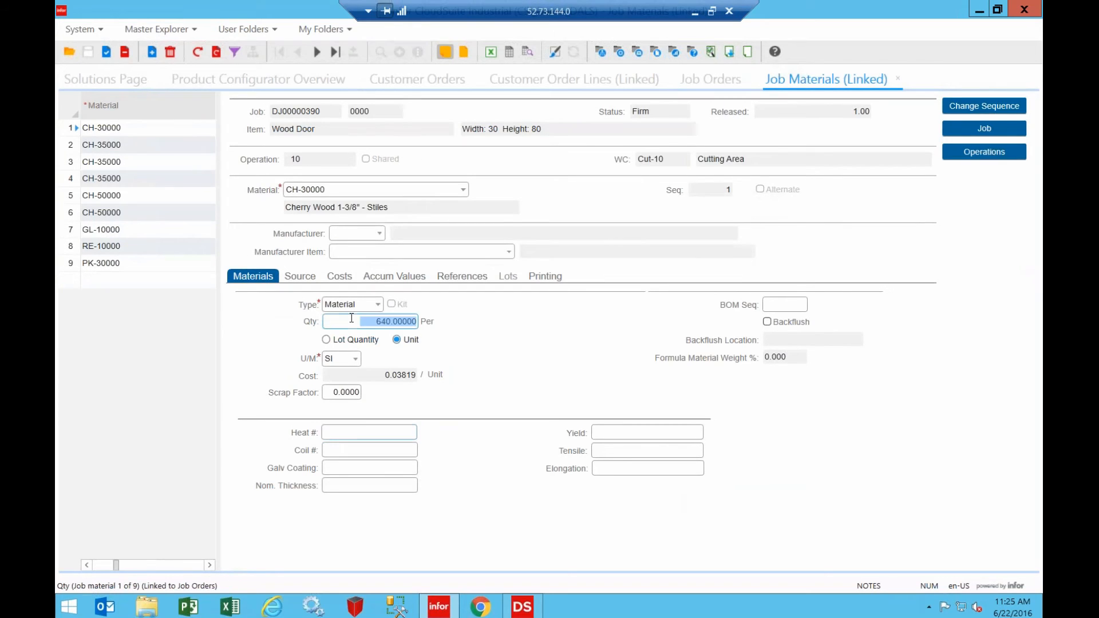
click(346, 324)
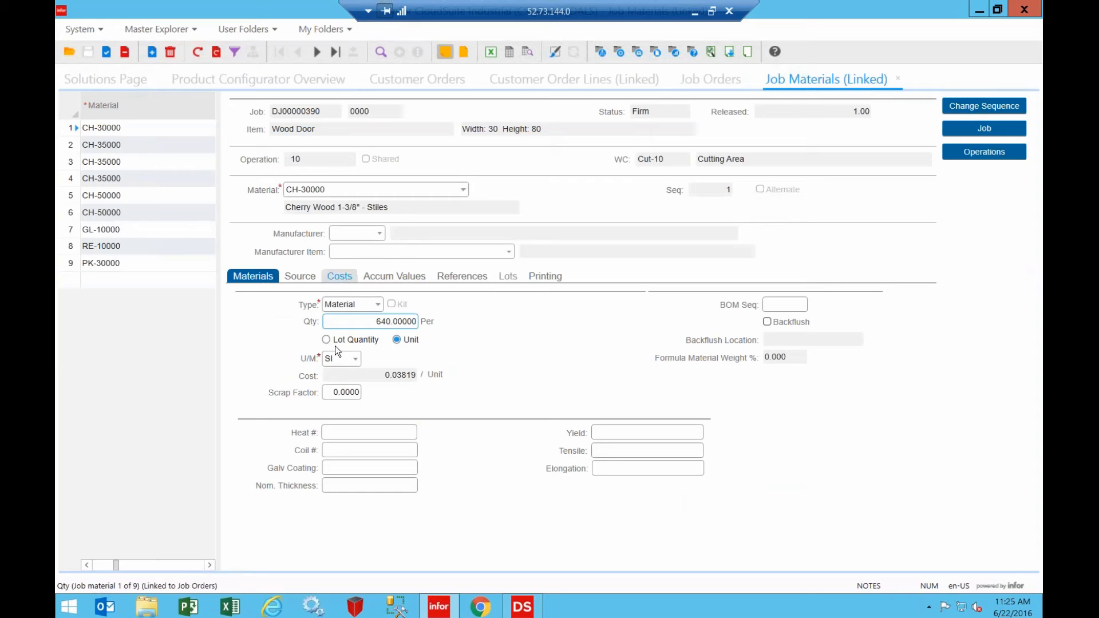
click(444, 53)
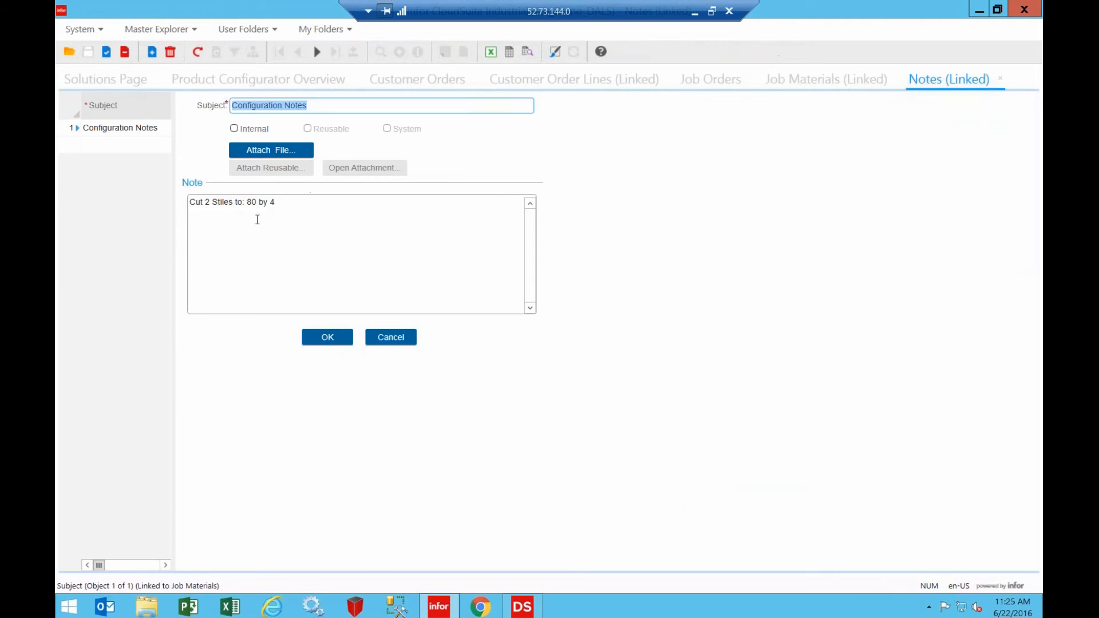
click(246, 214)
click(227, 228)
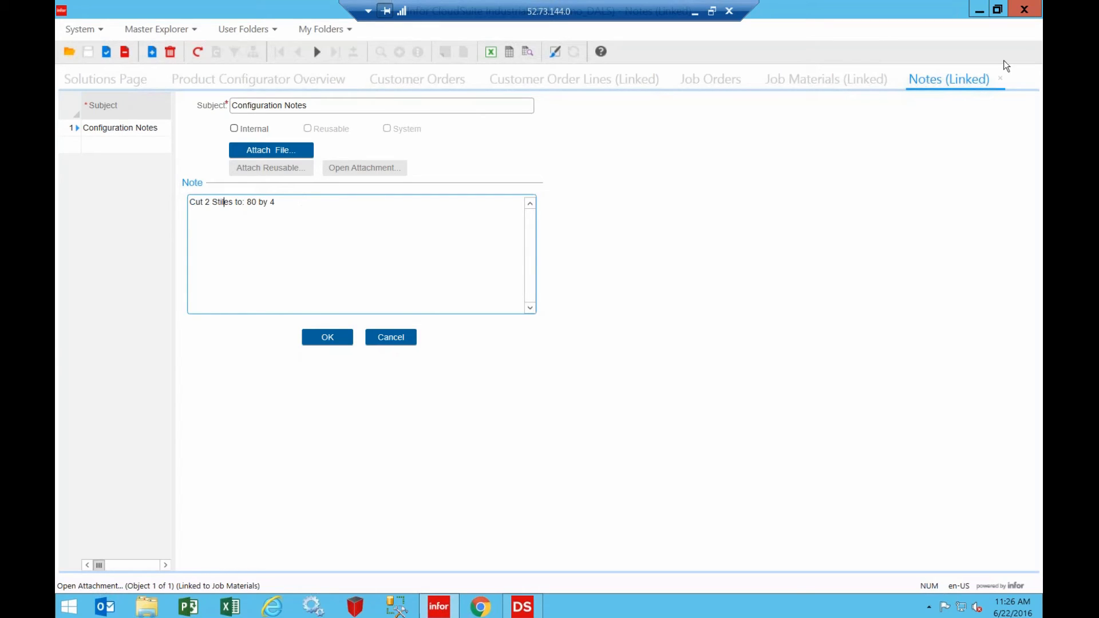
click(999, 79)
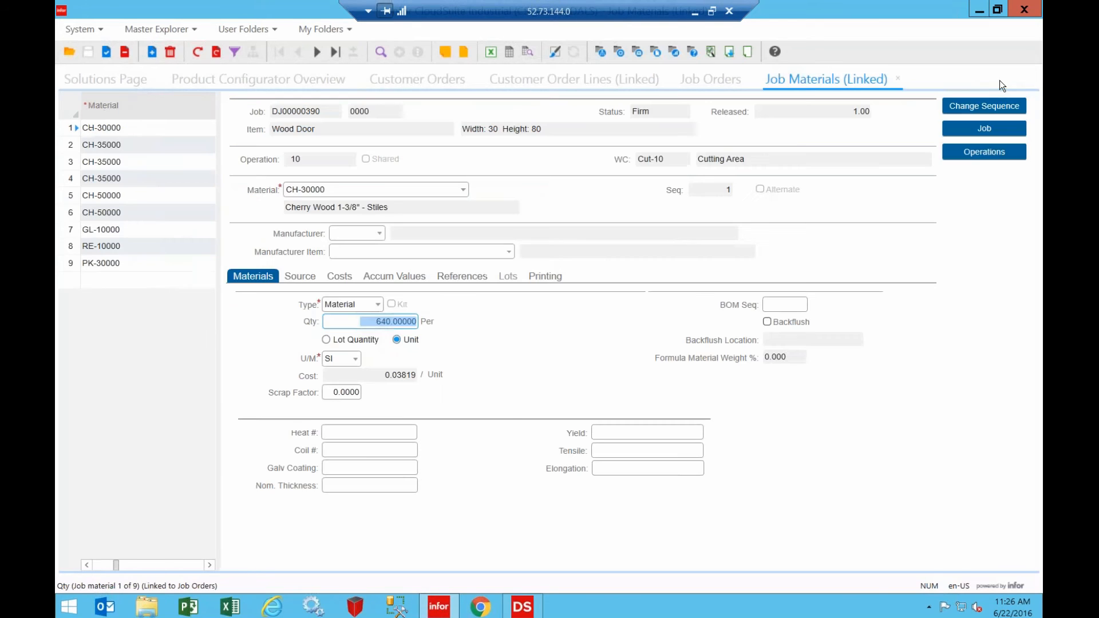
Step: Read the cutting note of the first CH-35000 rails material, and return to the customer order lines
click(109, 147)
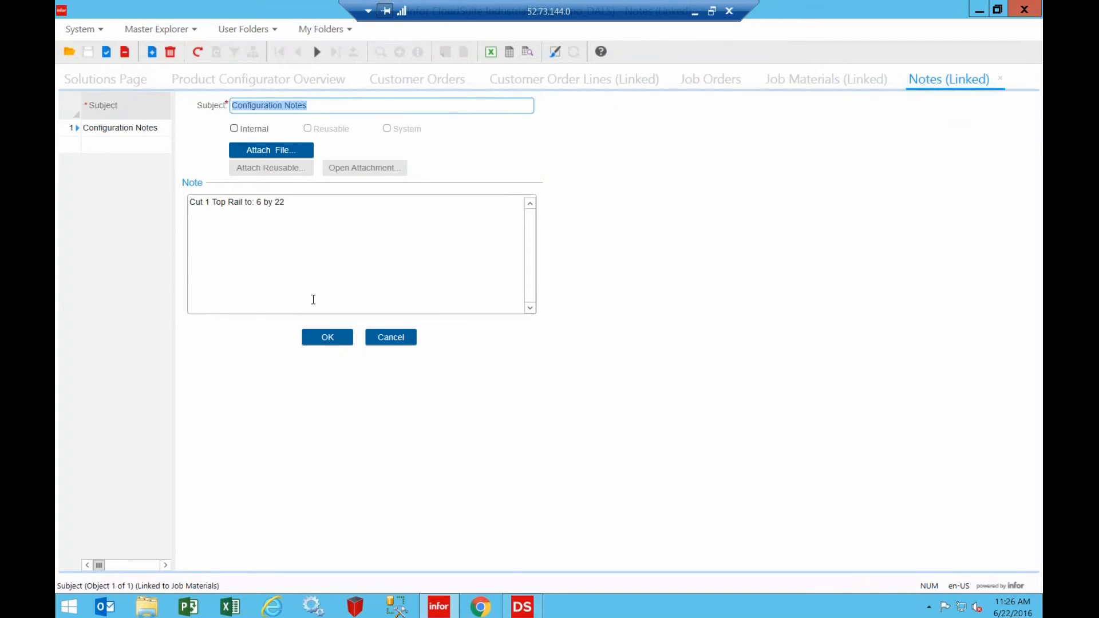
click(390, 339)
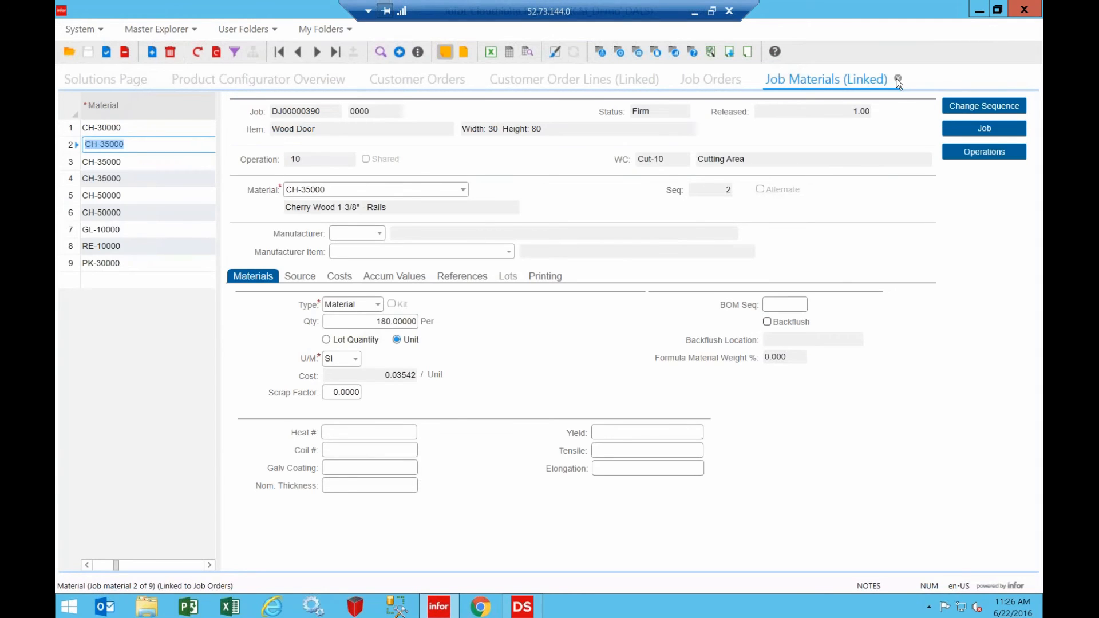
click(899, 80)
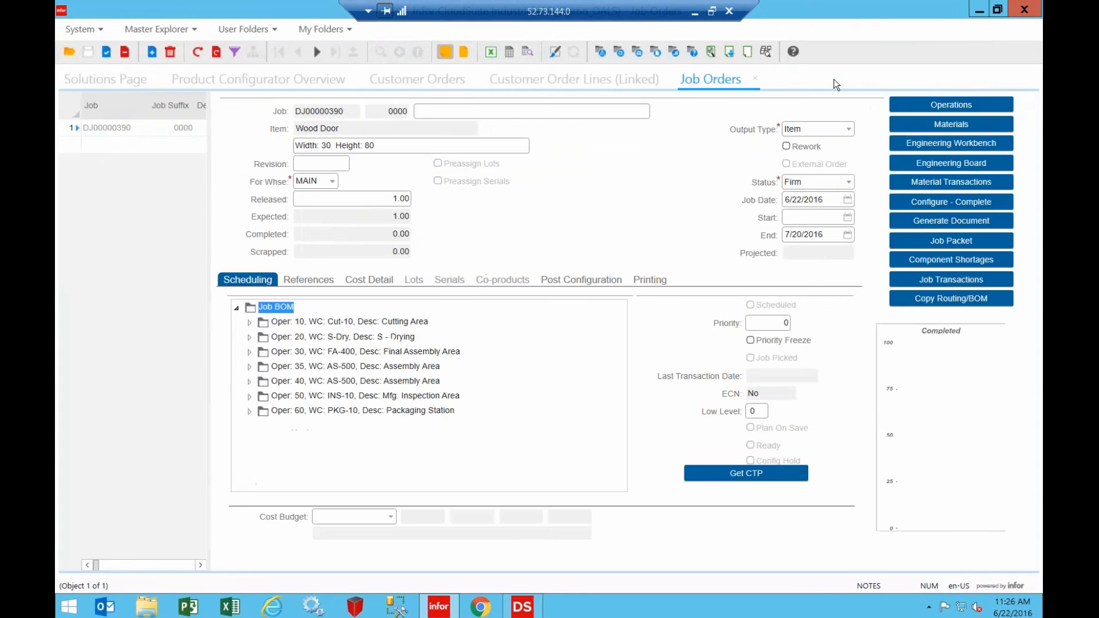
click(756, 78)
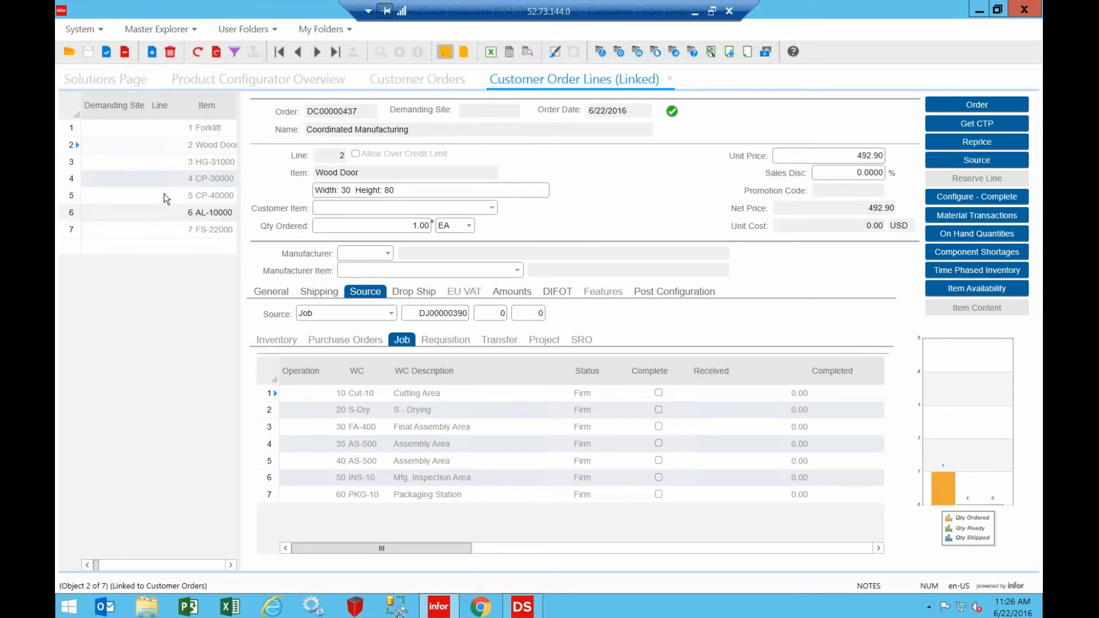
Step: Review the separately generated hardware order lines, such as HG-31000, CP-30000 and AL-10000, and return to the Wood Door line
click(156, 148)
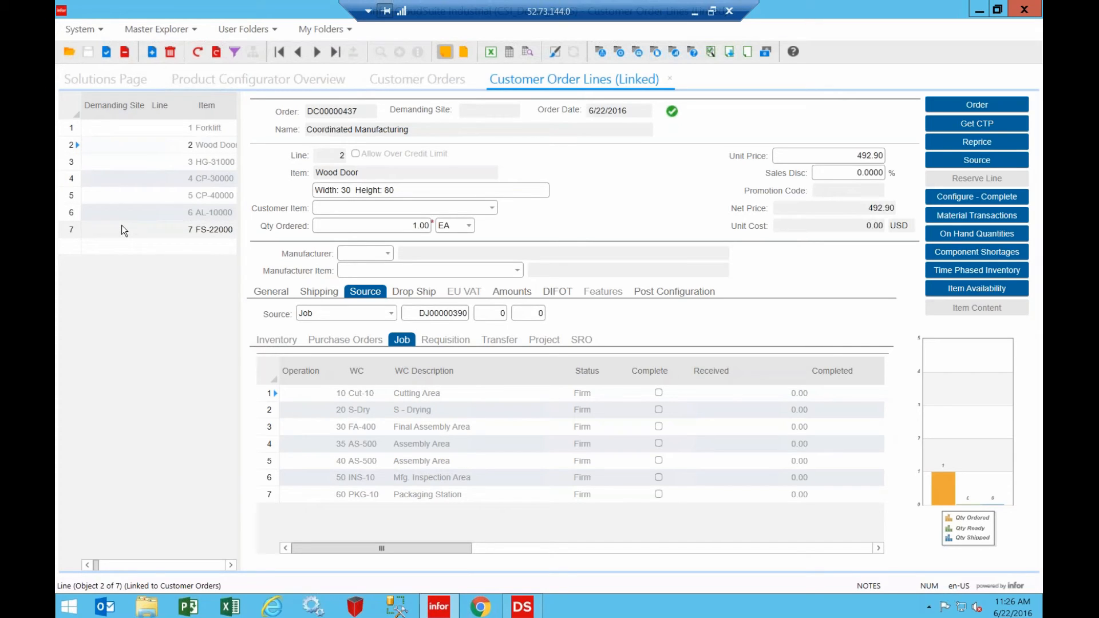
click(137, 166)
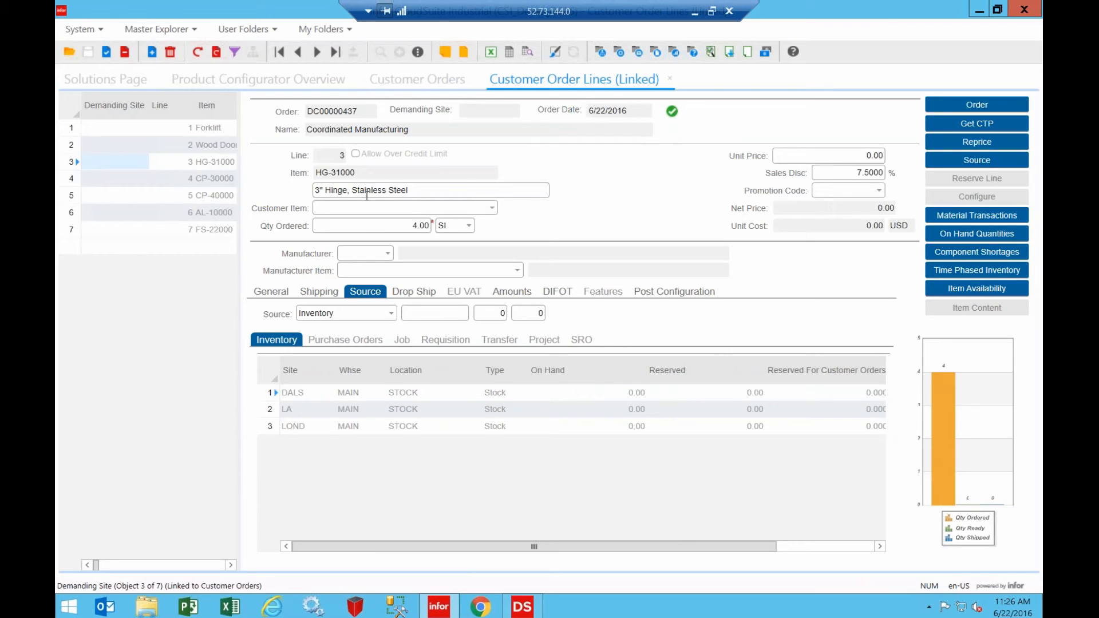
click(130, 178)
click(116, 196)
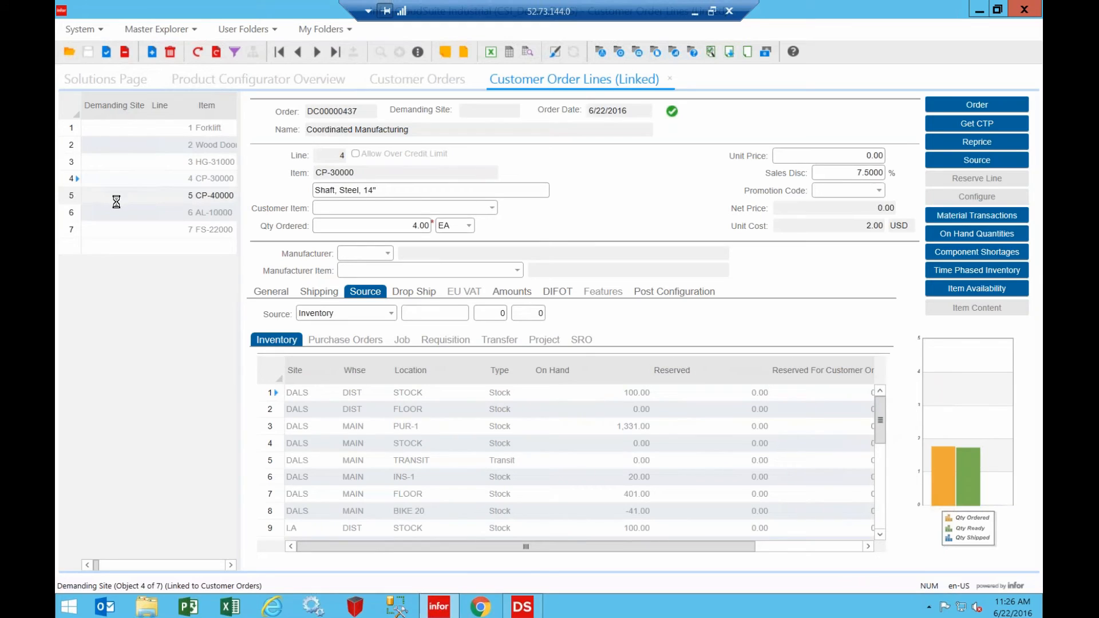
click(115, 212)
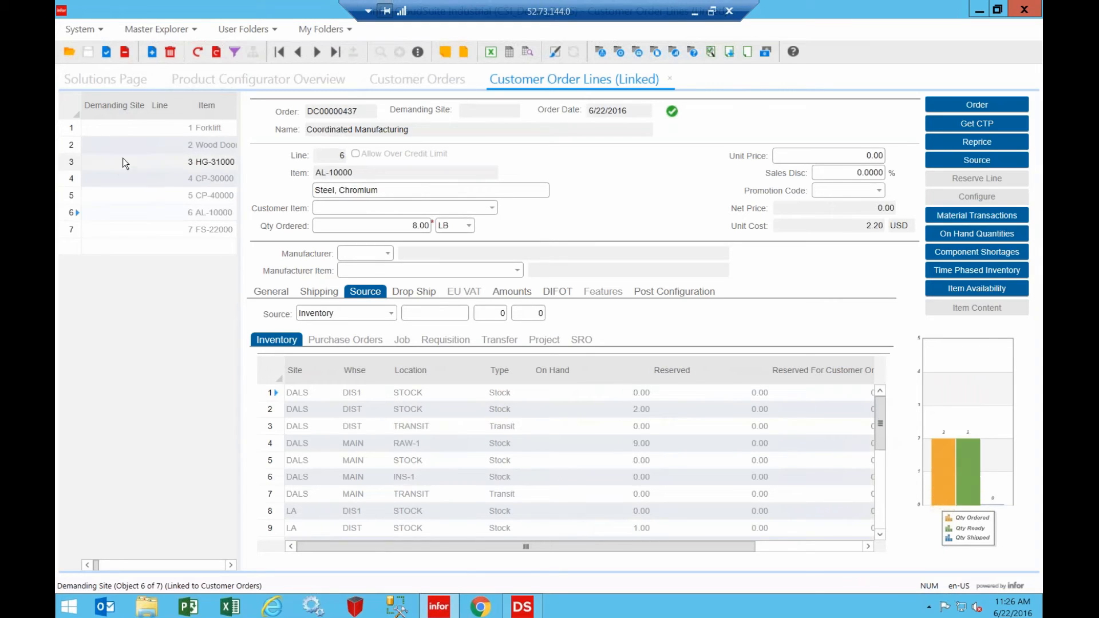
click(122, 143)
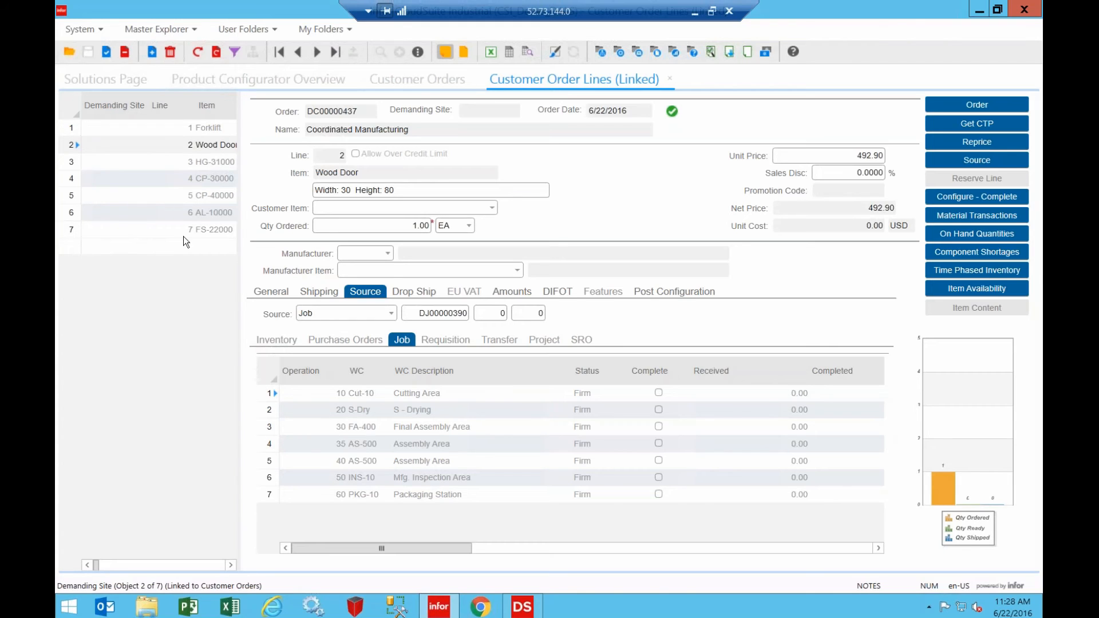
Step: Switch to Infor Design Studio and display the option lists
click(525, 609)
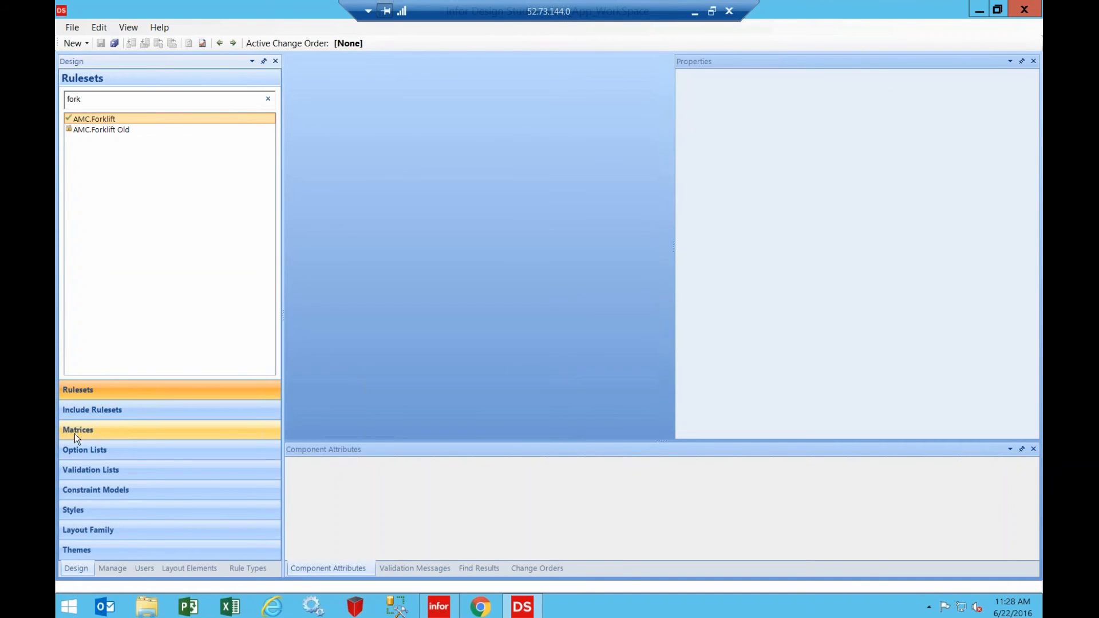
click(85, 452)
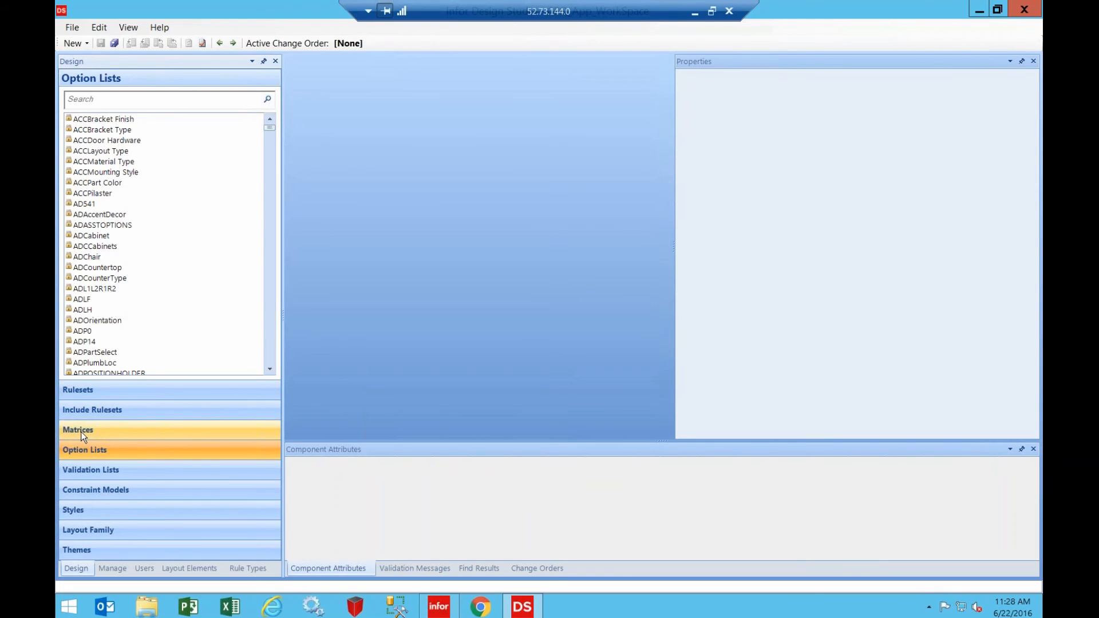
Step: View the matrices list, and search the rulesets for "fork" and for "woo"
click(81, 432)
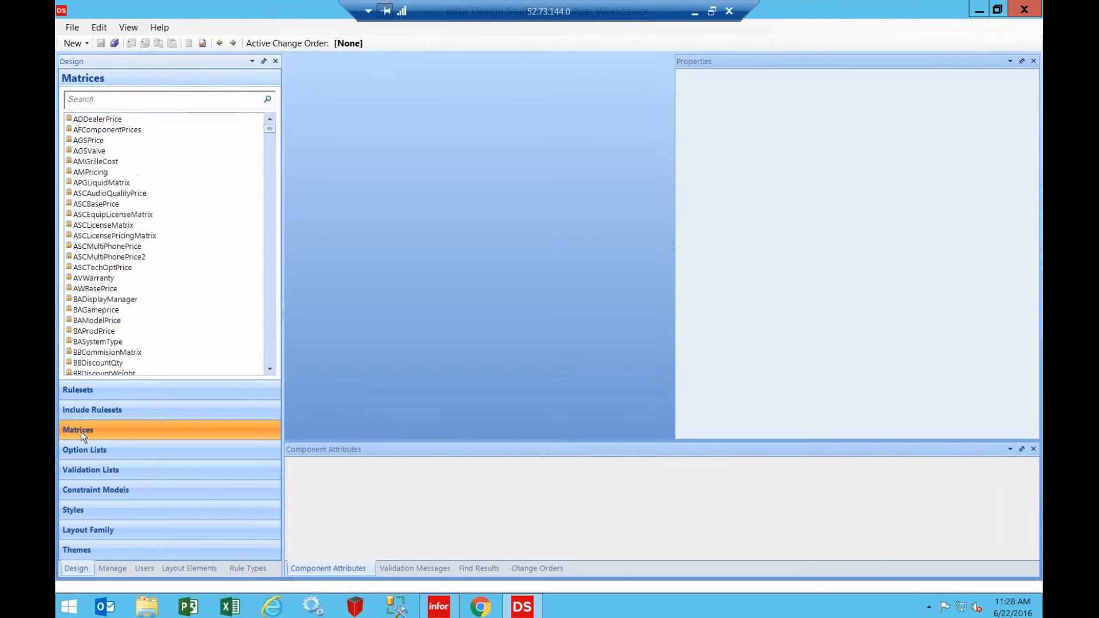
click(72, 393)
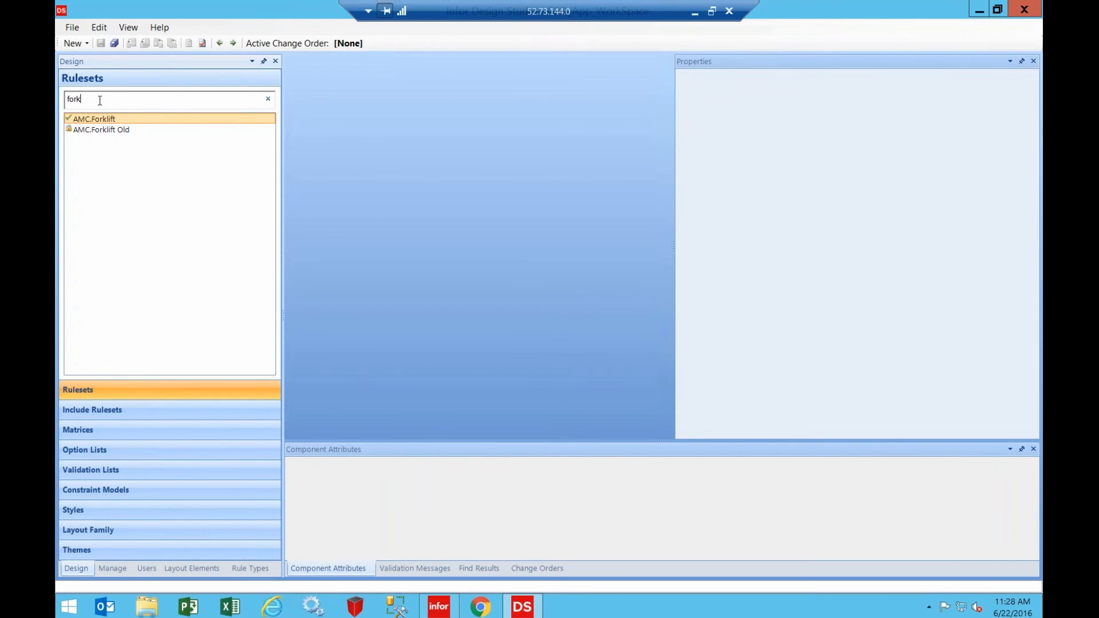
key(BackSpace)
key(BackSpace)
key(BackSpace)
key(BackSpace)
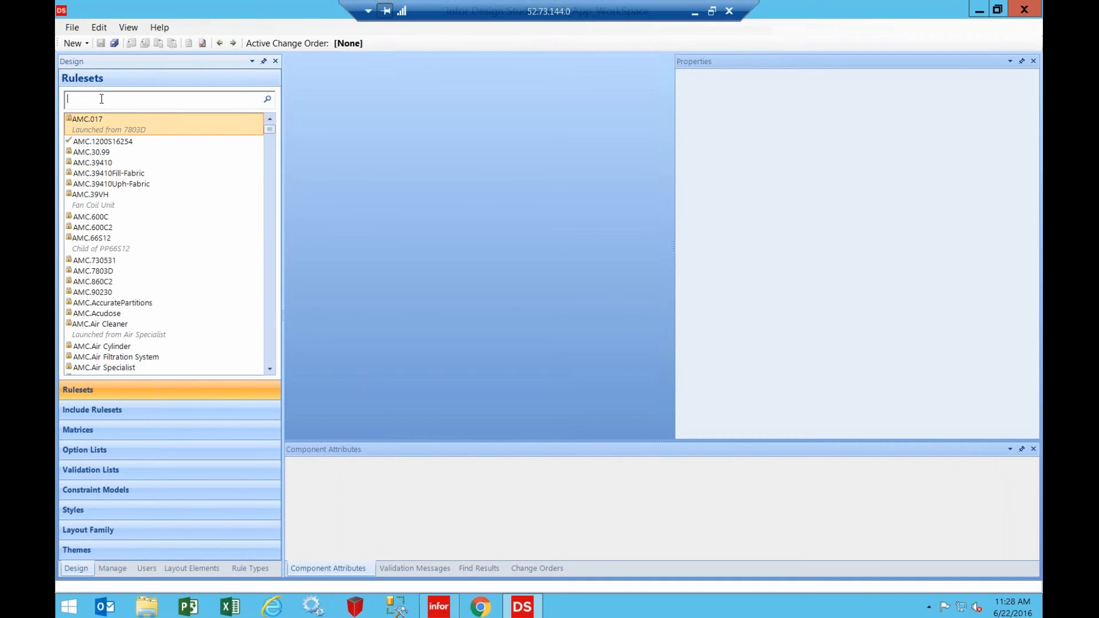
text(woo)
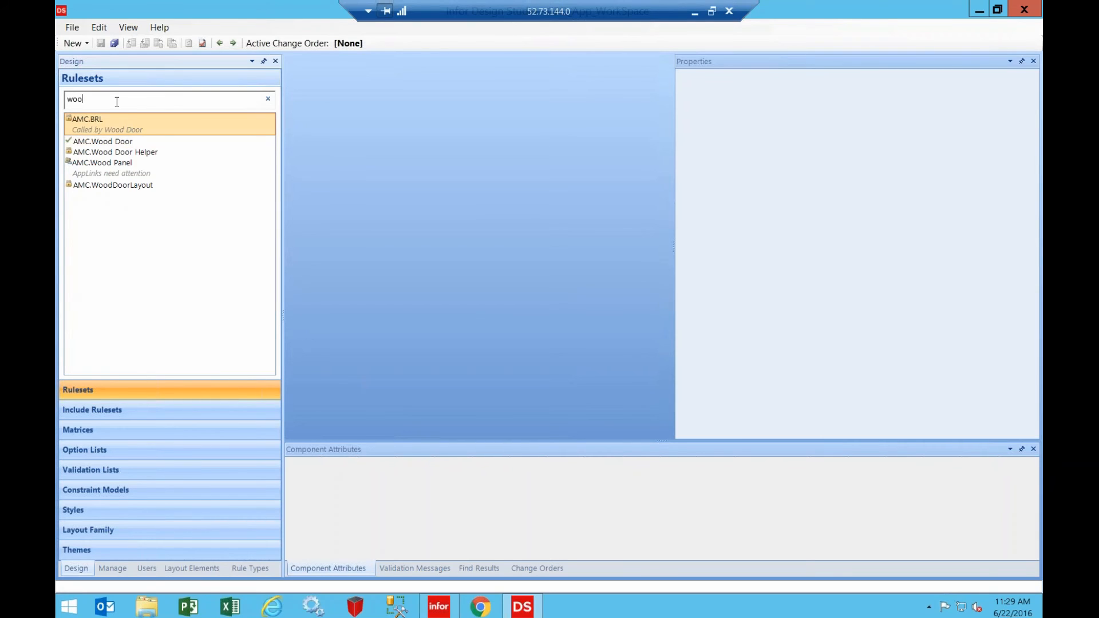
Step: Search the rulesets for "fork", open the AMC.Forklift ruleset, and shorten the search text to "fo"
key(BackSpace)
key(BackSpace)
key(BackSpace)
text(fork)
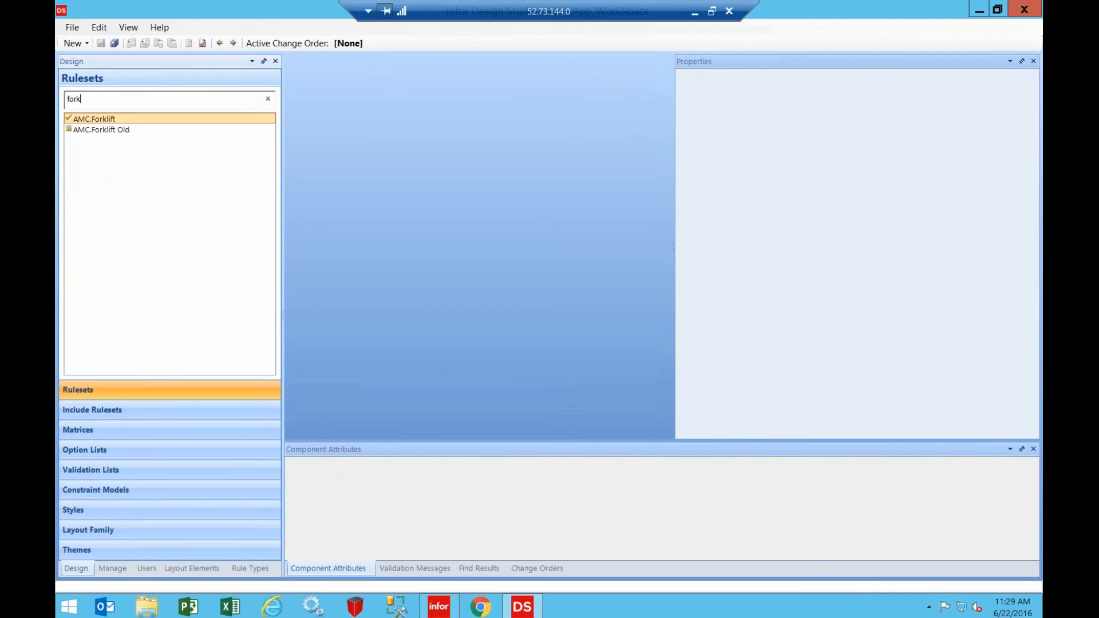
double_click(95, 119)
click(94, 100)
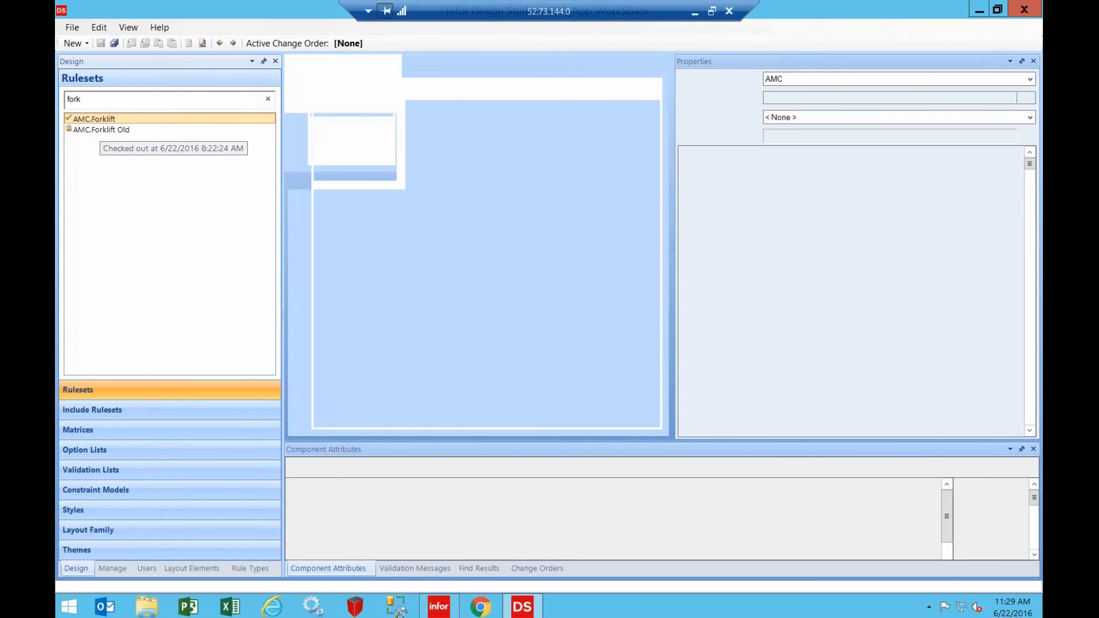
key(BackSpace)
key(BackSpace)
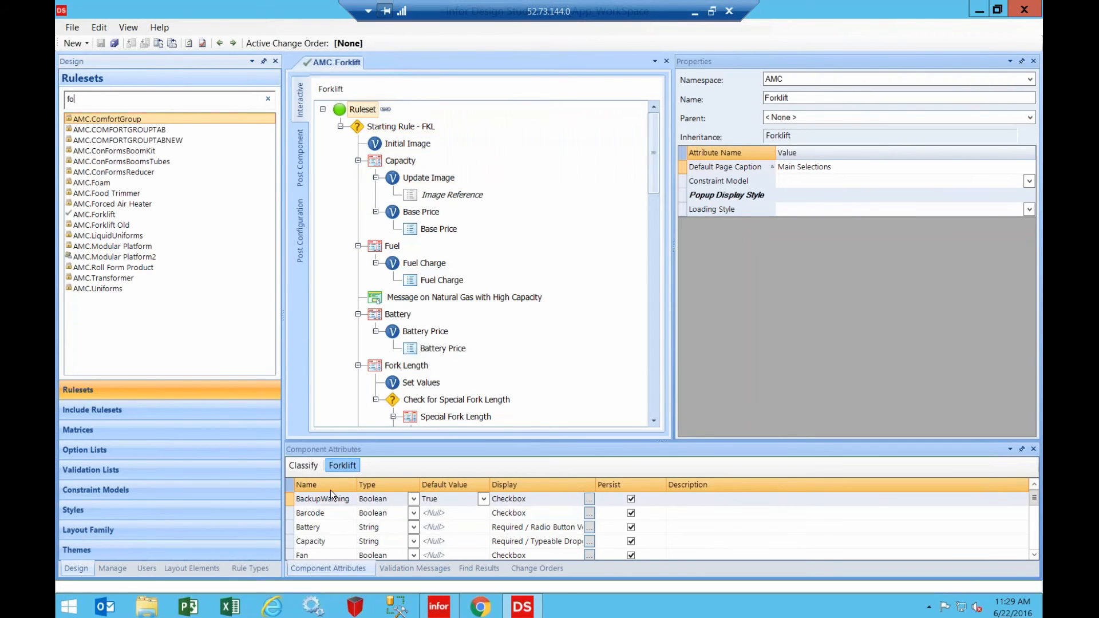
Step: Display the available rule types and look over the Forklift ruleset's interactive rule tree
click(253, 571)
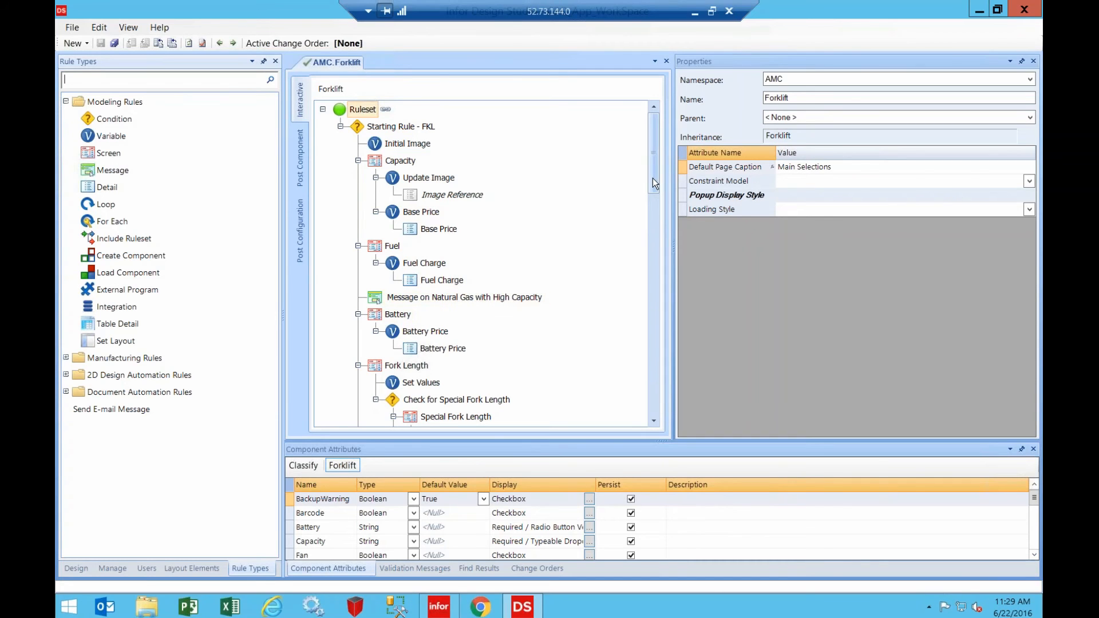
drag(652, 178, 655, 210)
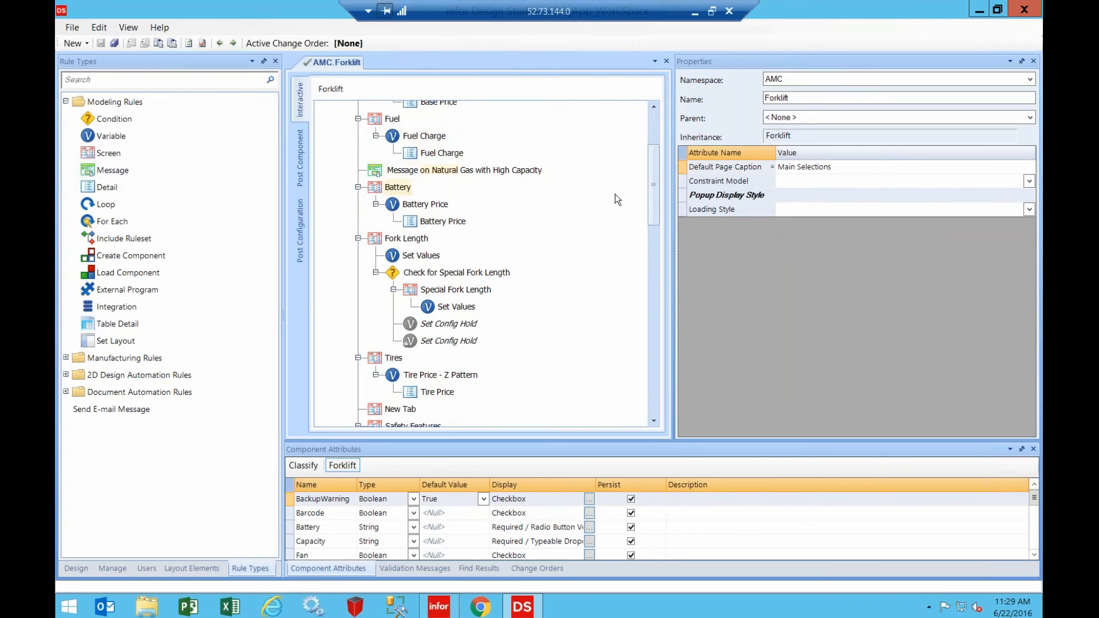
drag(651, 201, 647, 153)
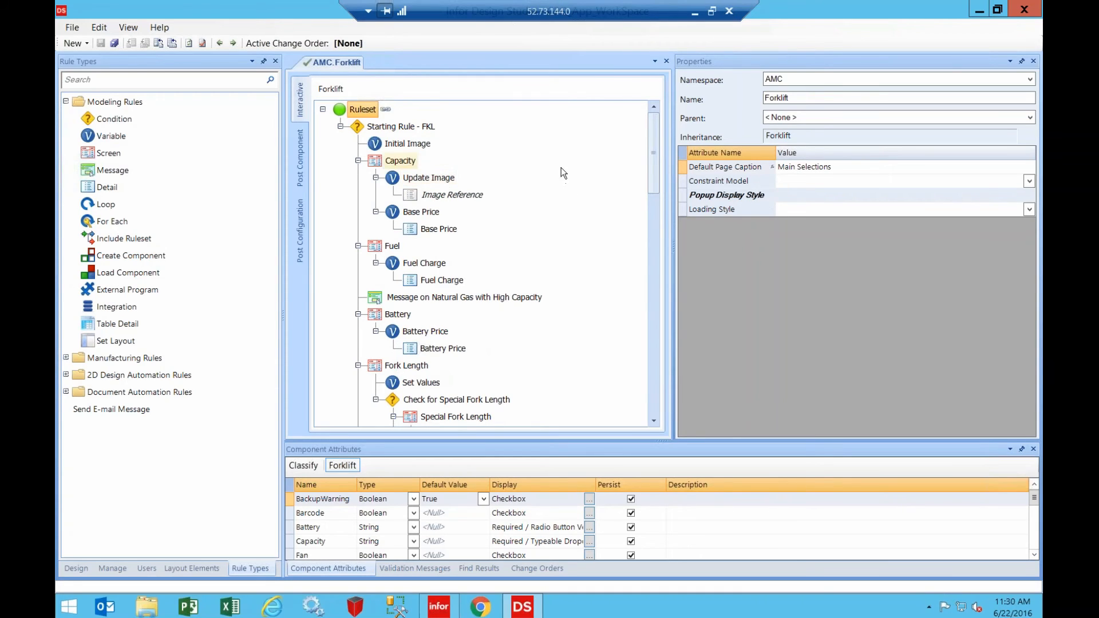
drag(654, 169, 529, 177)
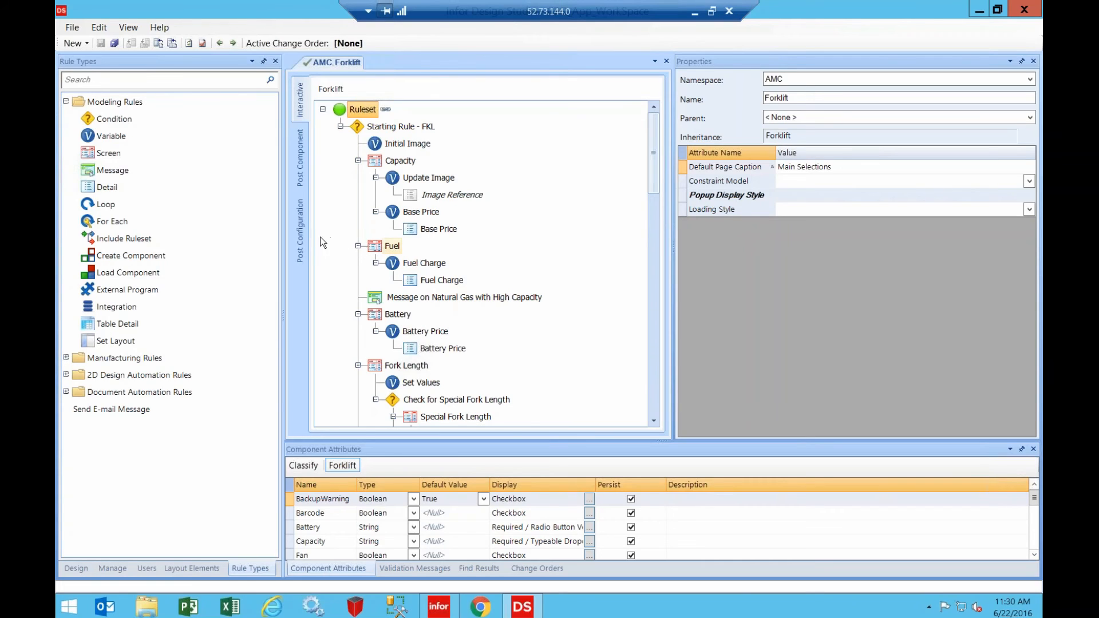
Step: Compare the Screen, Message, Variable and Condition rule types with their uses in the Forklift rule tree
click(109, 155)
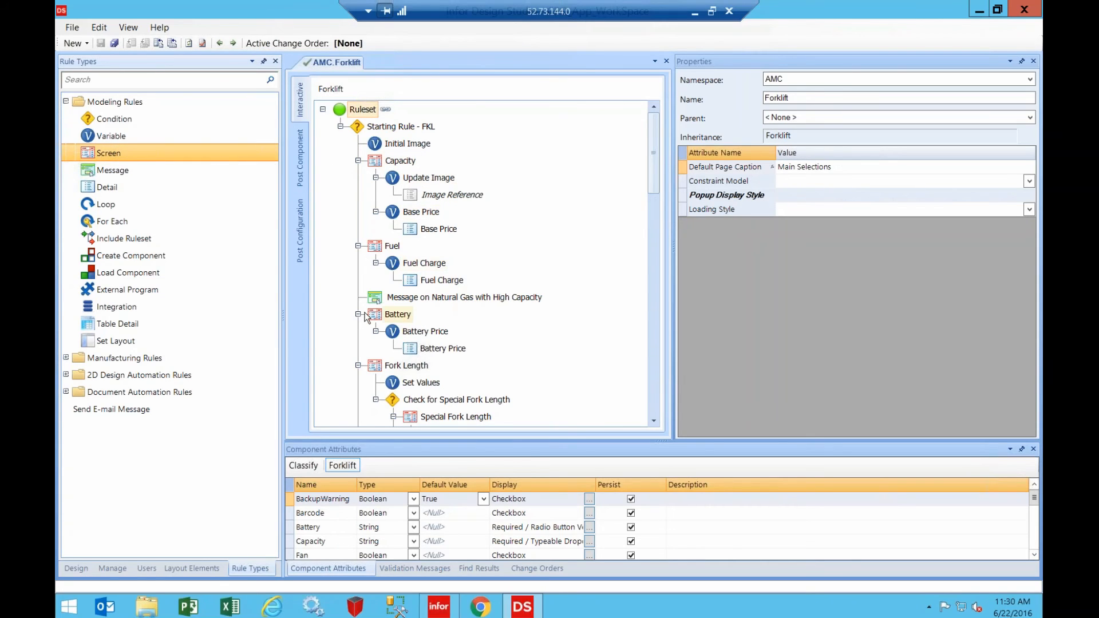
click(110, 171)
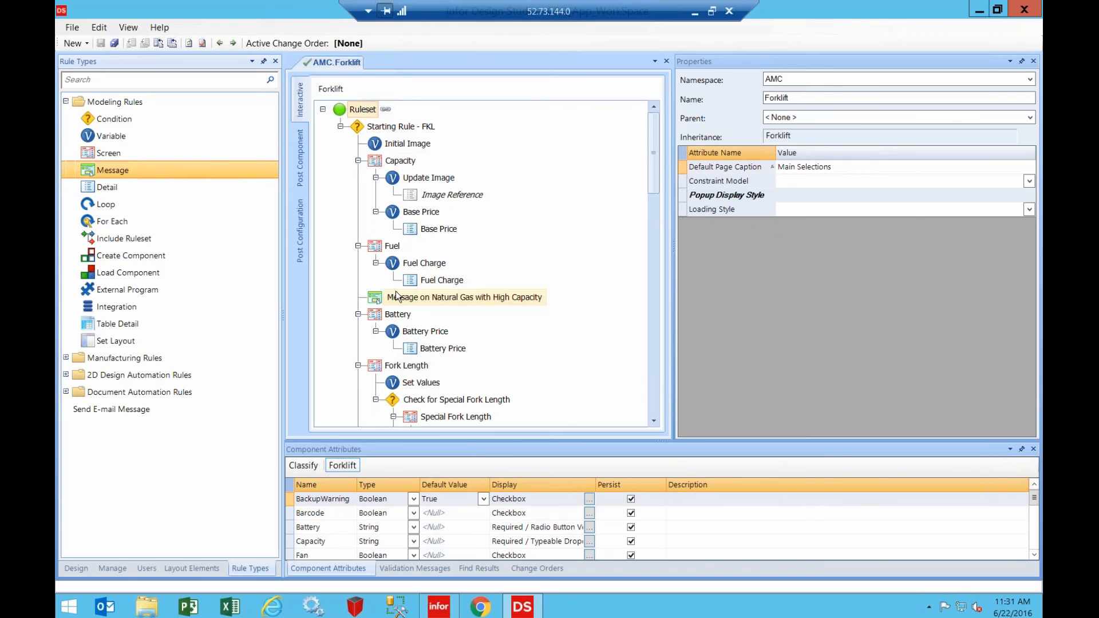
click(117, 140)
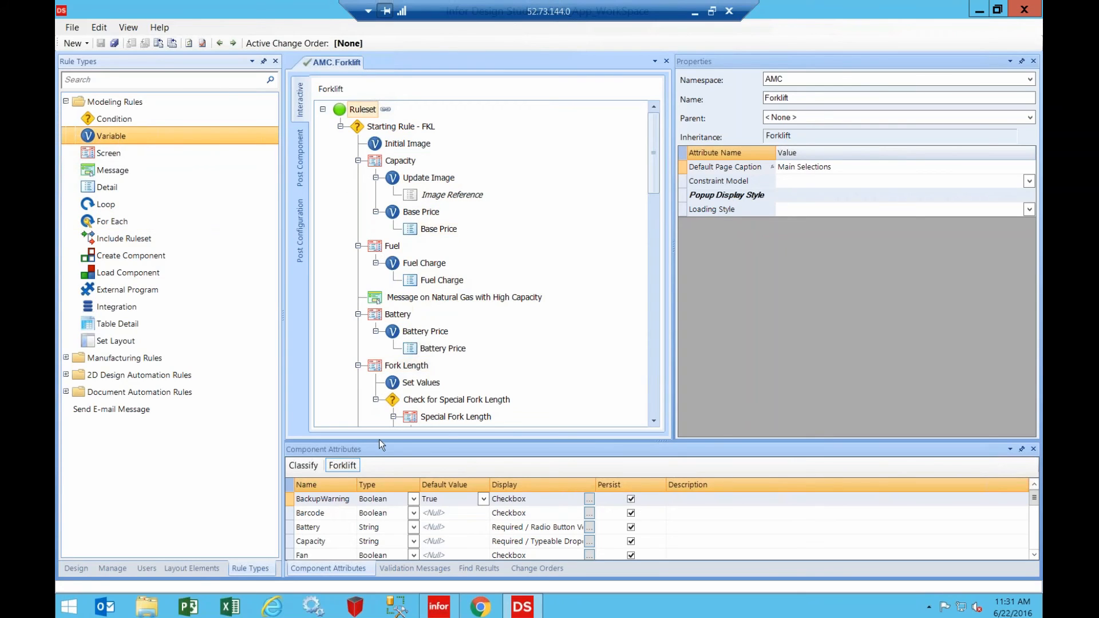
click(104, 118)
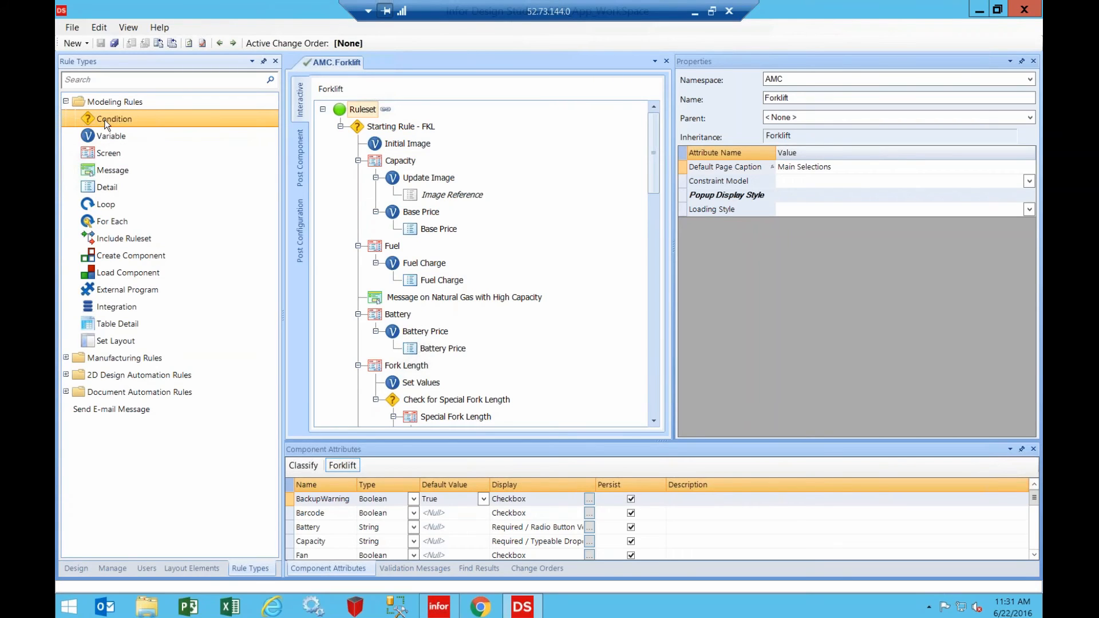
drag(654, 150, 656, 176)
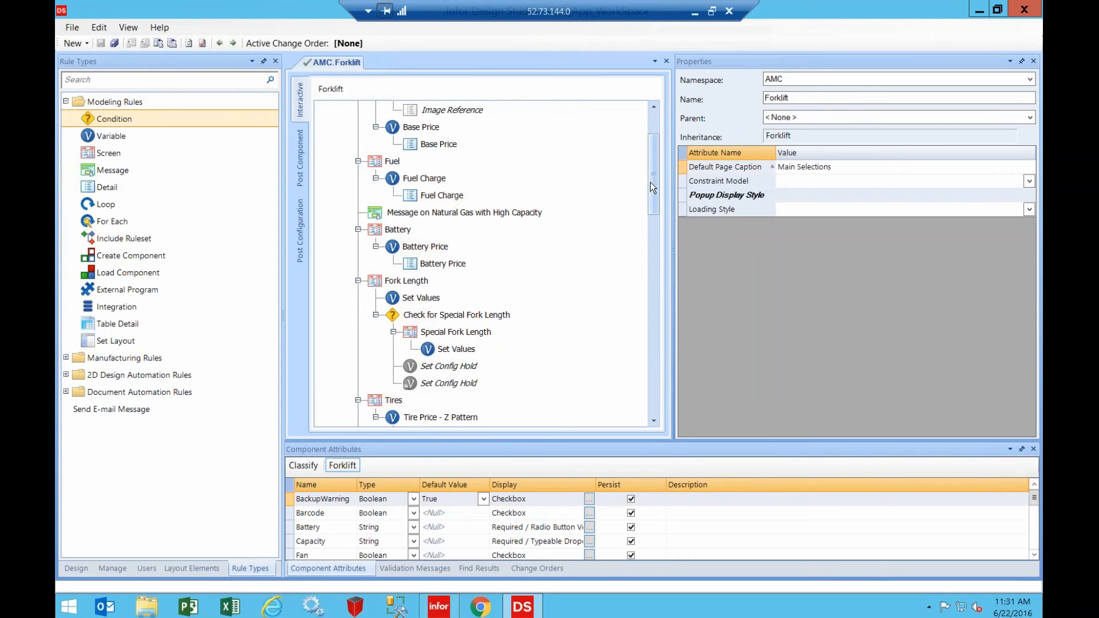
drag(650, 182, 650, 141)
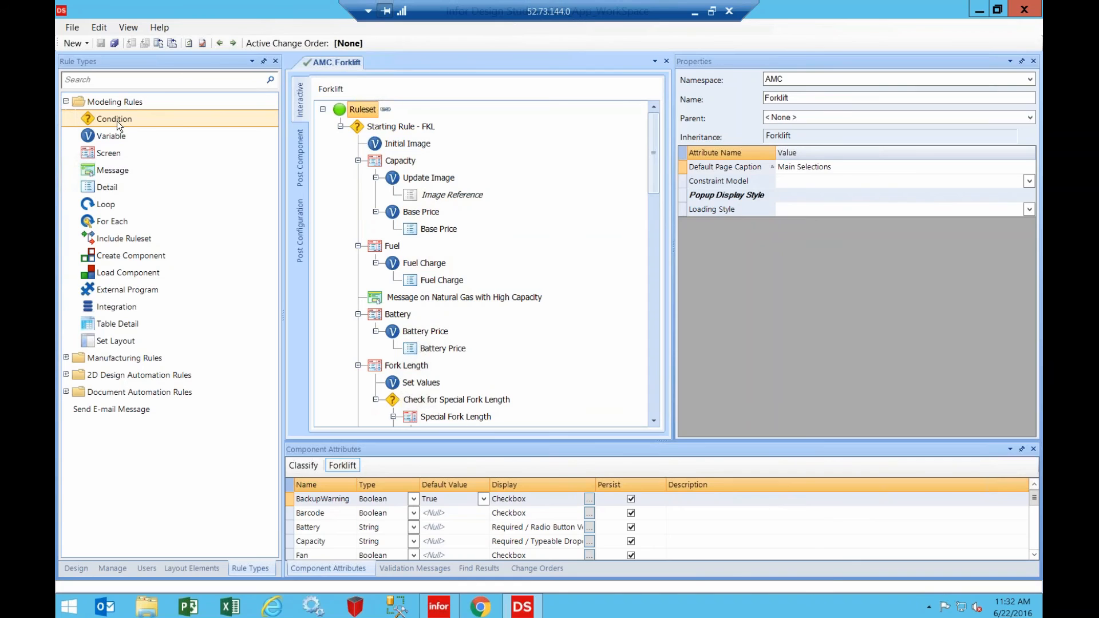
Step: Insert a condition rule between Initial Image and Capacity, and try moving it beneath Battery Price and beneath Initial Image
drag(117, 121, 400, 161)
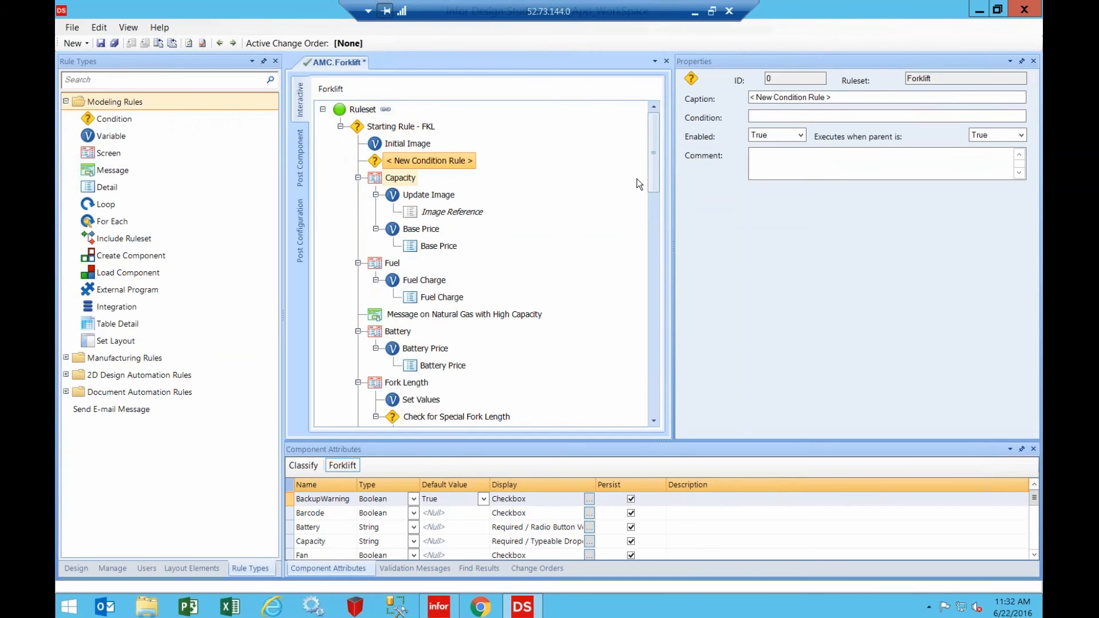
click(836, 98)
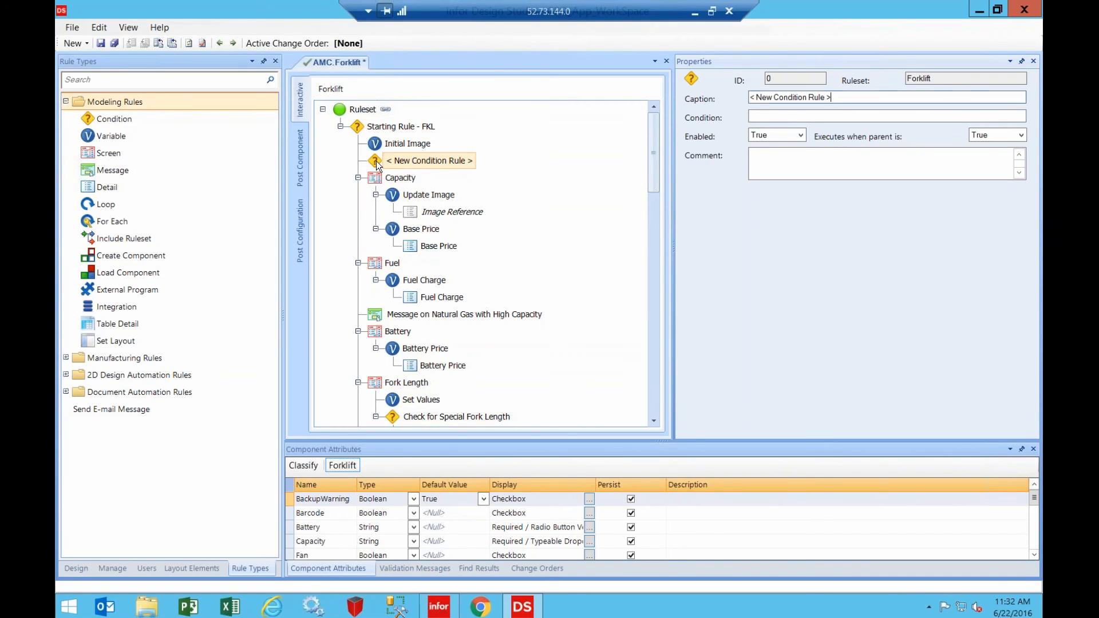
drag(377, 160, 446, 371)
drag(447, 367, 448, 367)
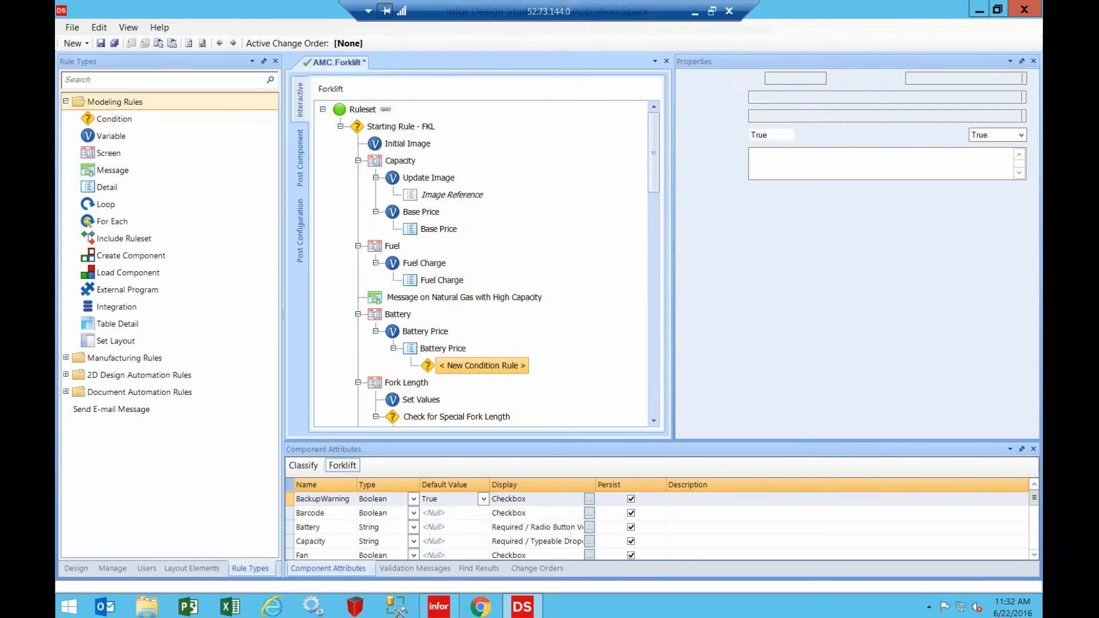
drag(482, 366, 409, 144)
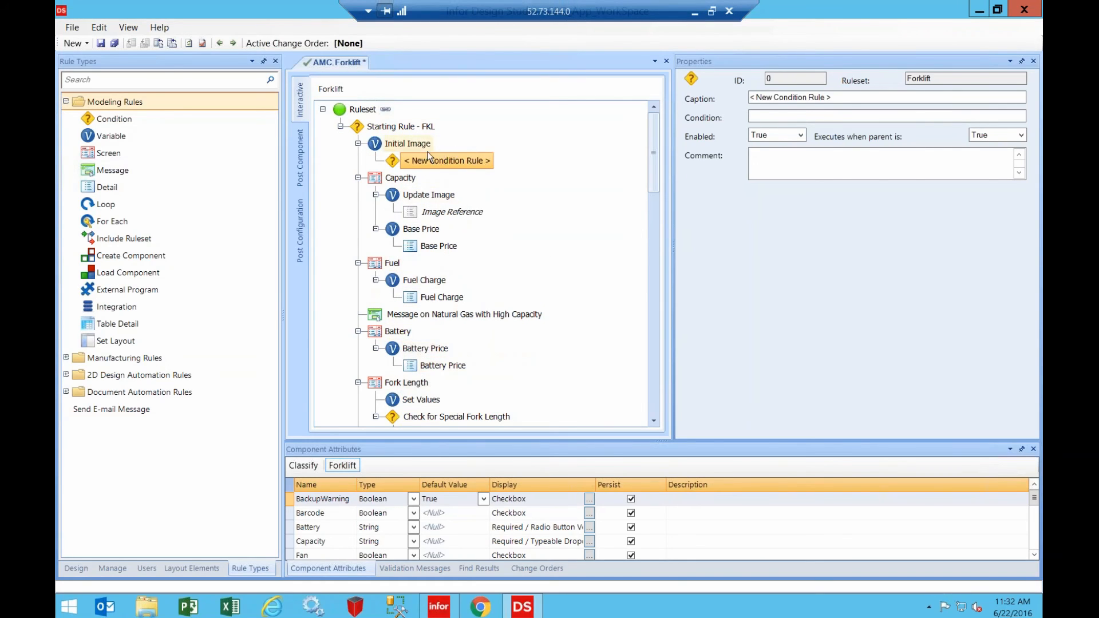
Step: Delete the new condition rule beneath Initial Image and select the top Ruleset node
right_click(393, 165)
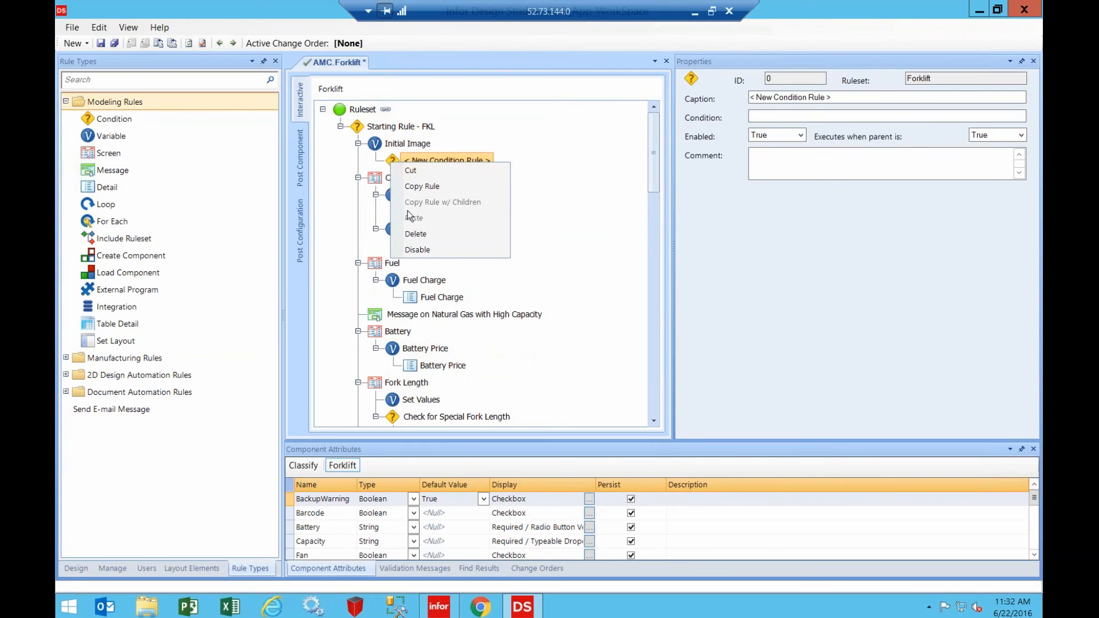
click(417, 234)
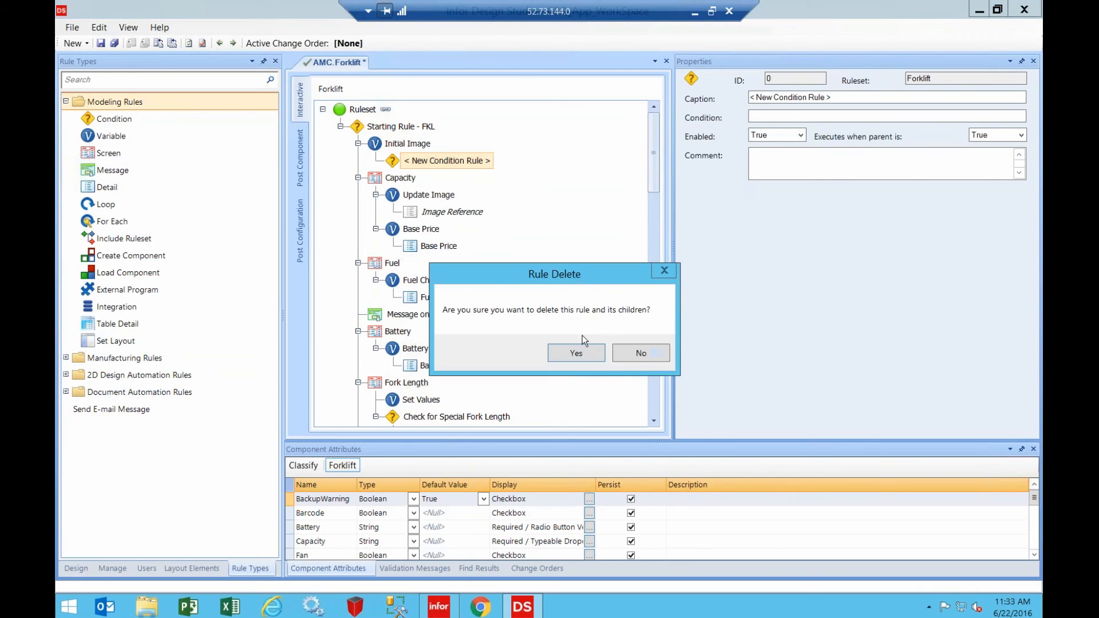
click(574, 352)
click(363, 110)
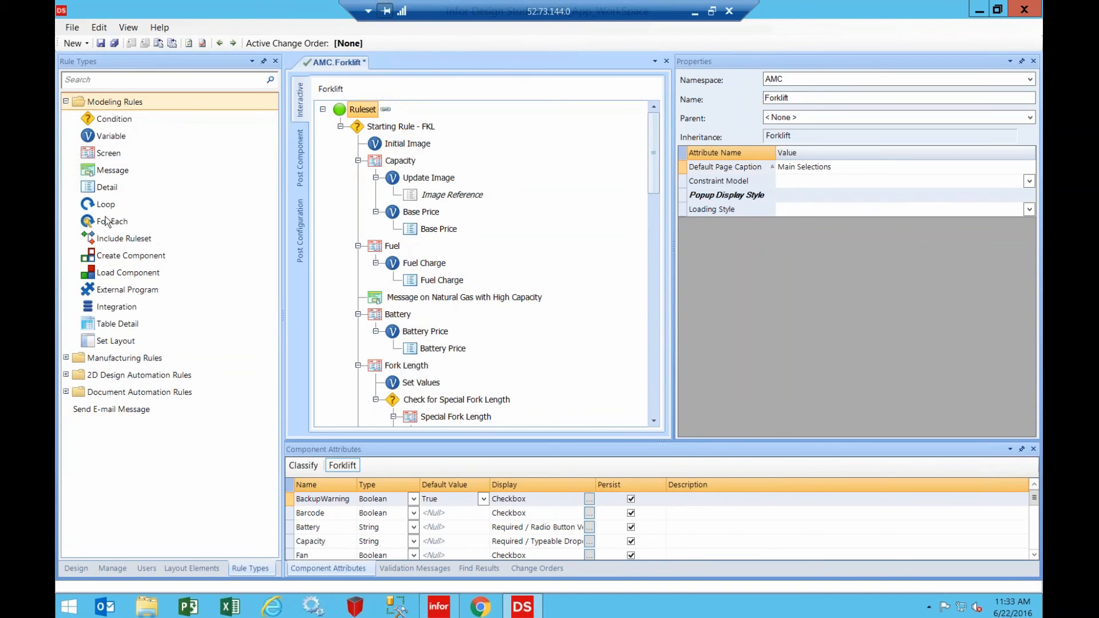
Step: Look at the Create Component and External Program rule types and the Forklift rule tree down to its Manufacturing Branch
click(131, 257)
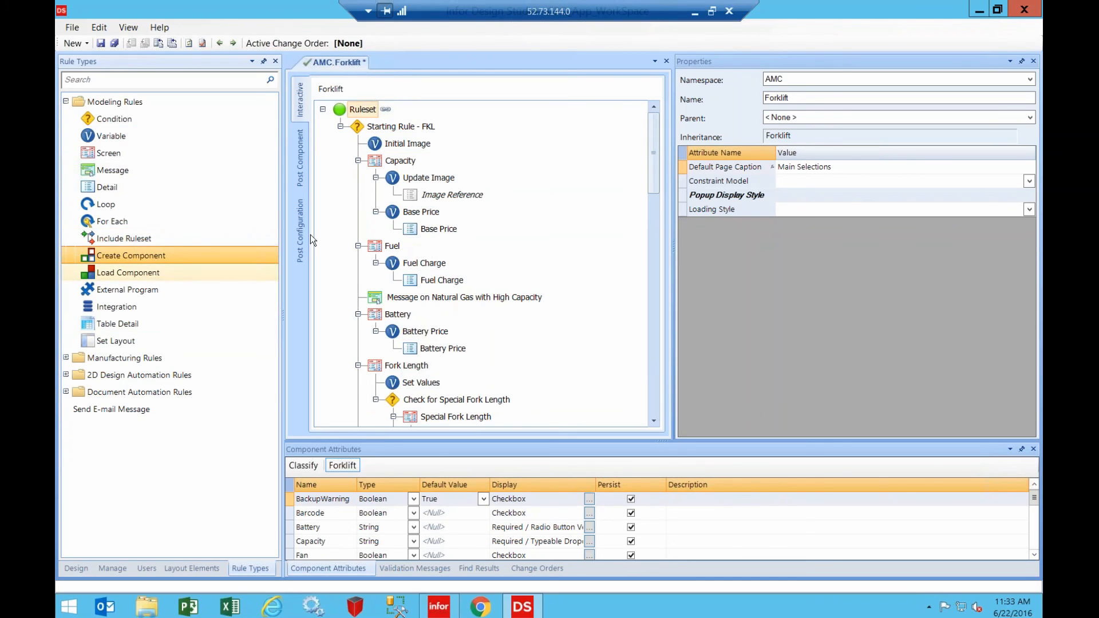
mouse_move(654, 137)
mouse_down()
mouse_move(657, 244)
mouse_move(657, 143)
mouse_up()
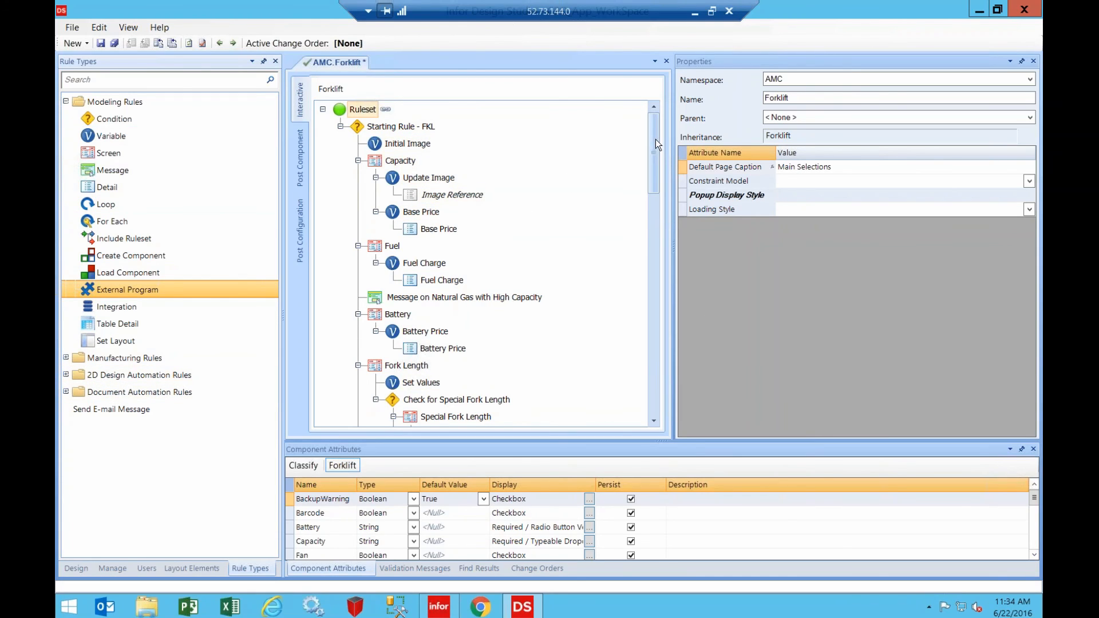
drag(656, 156, 670, 302)
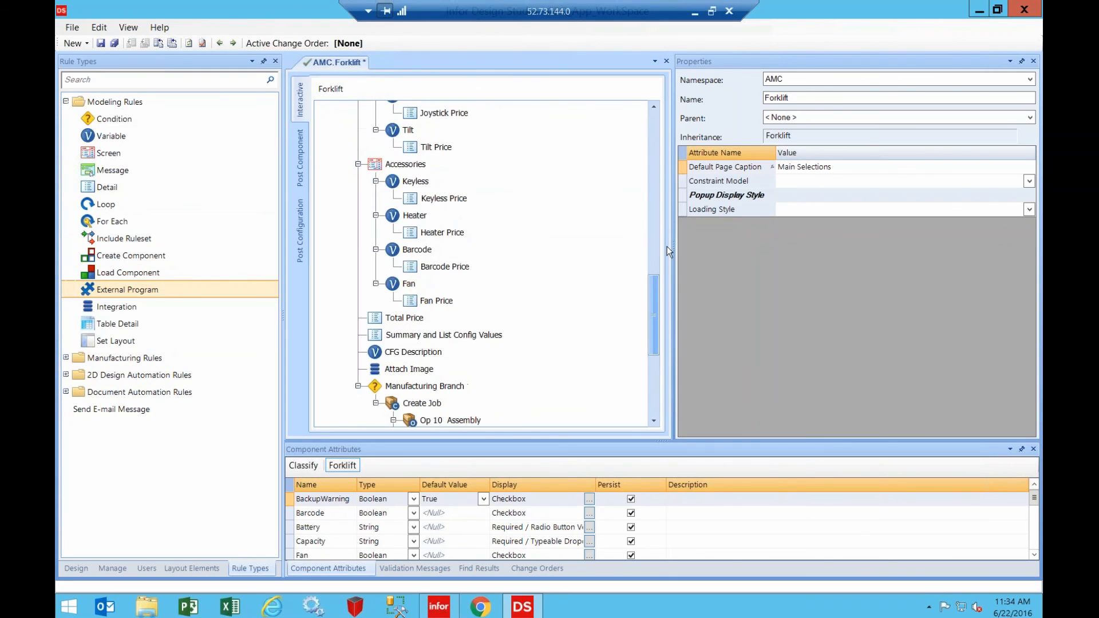
drag(667, 246, 659, 115)
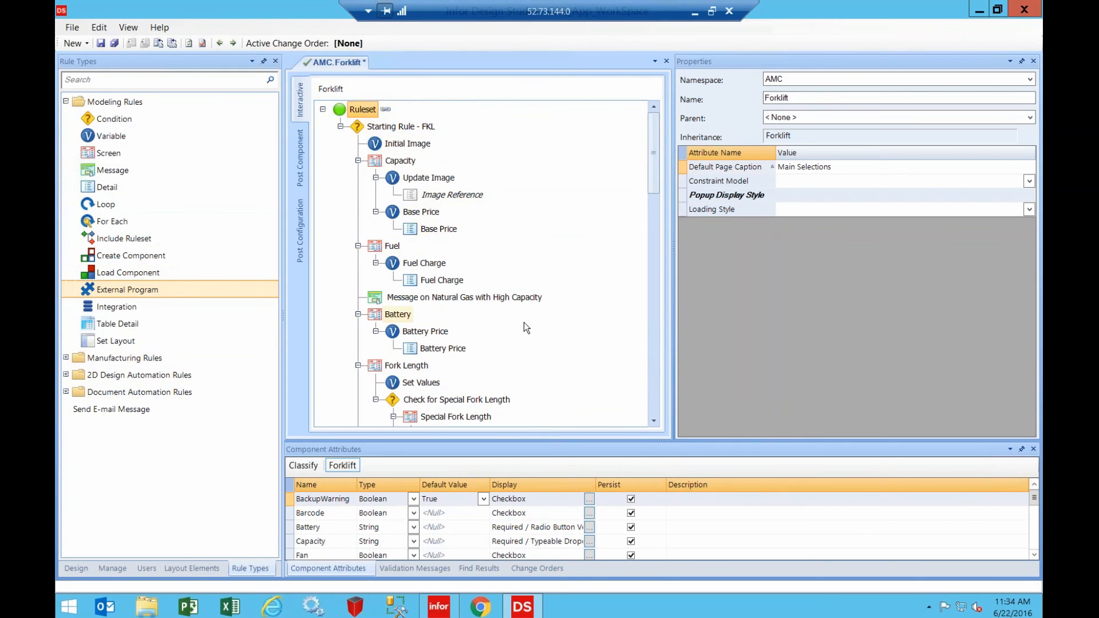
Step: Leave the remote session and show slide 3 of the Infor Configure Price Quote - DRI.pptx presentation in PowerPoint
click(982, 10)
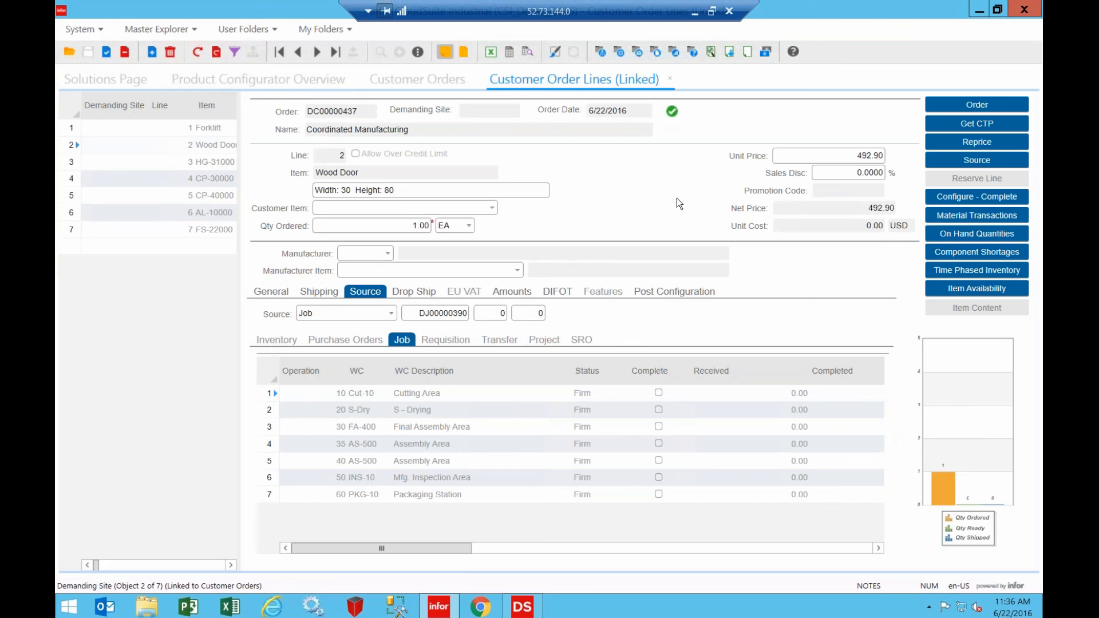
click(696, 11)
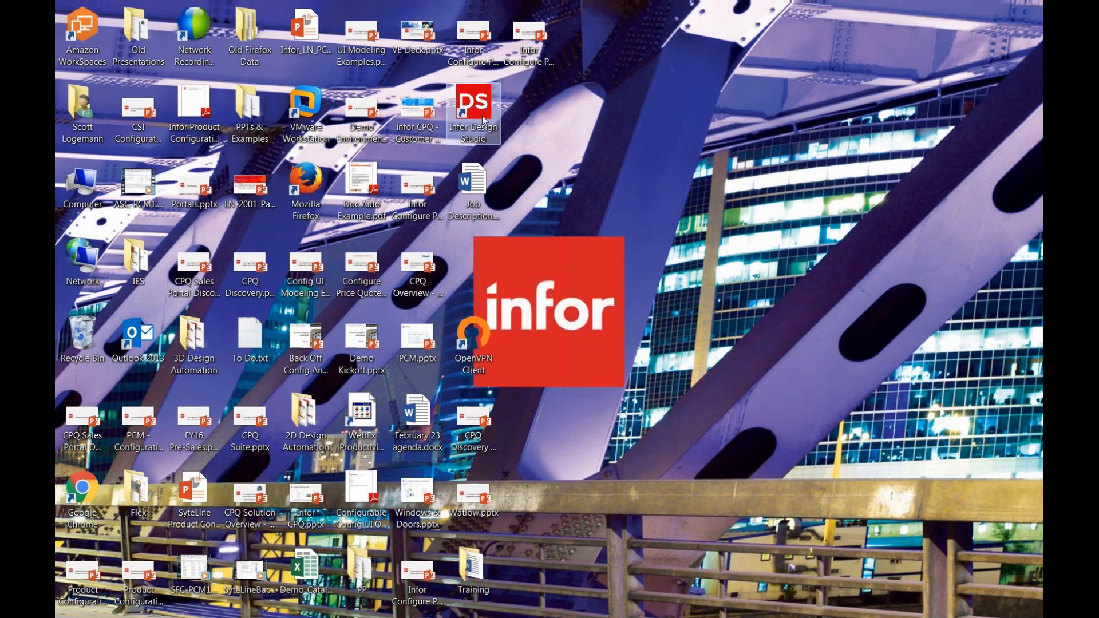
double_click(530, 57)
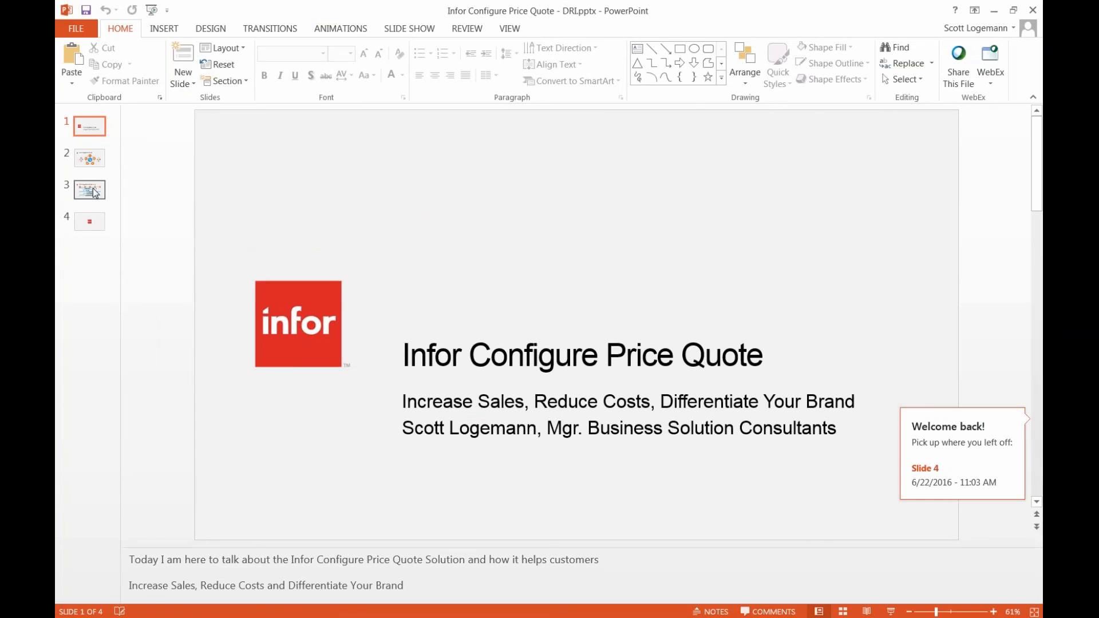
click(90, 190)
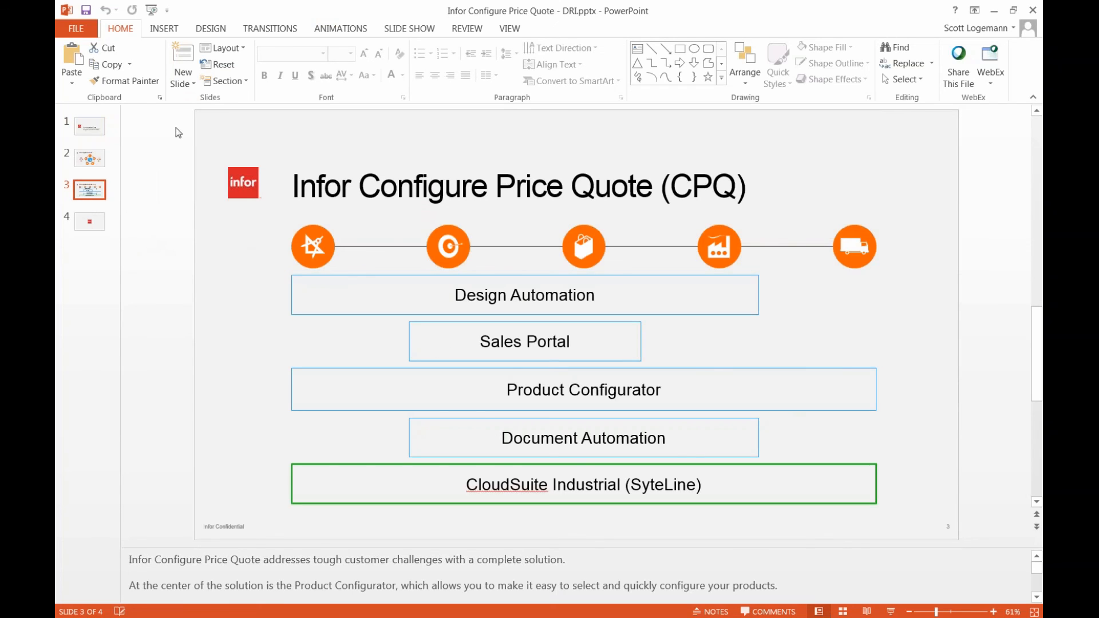